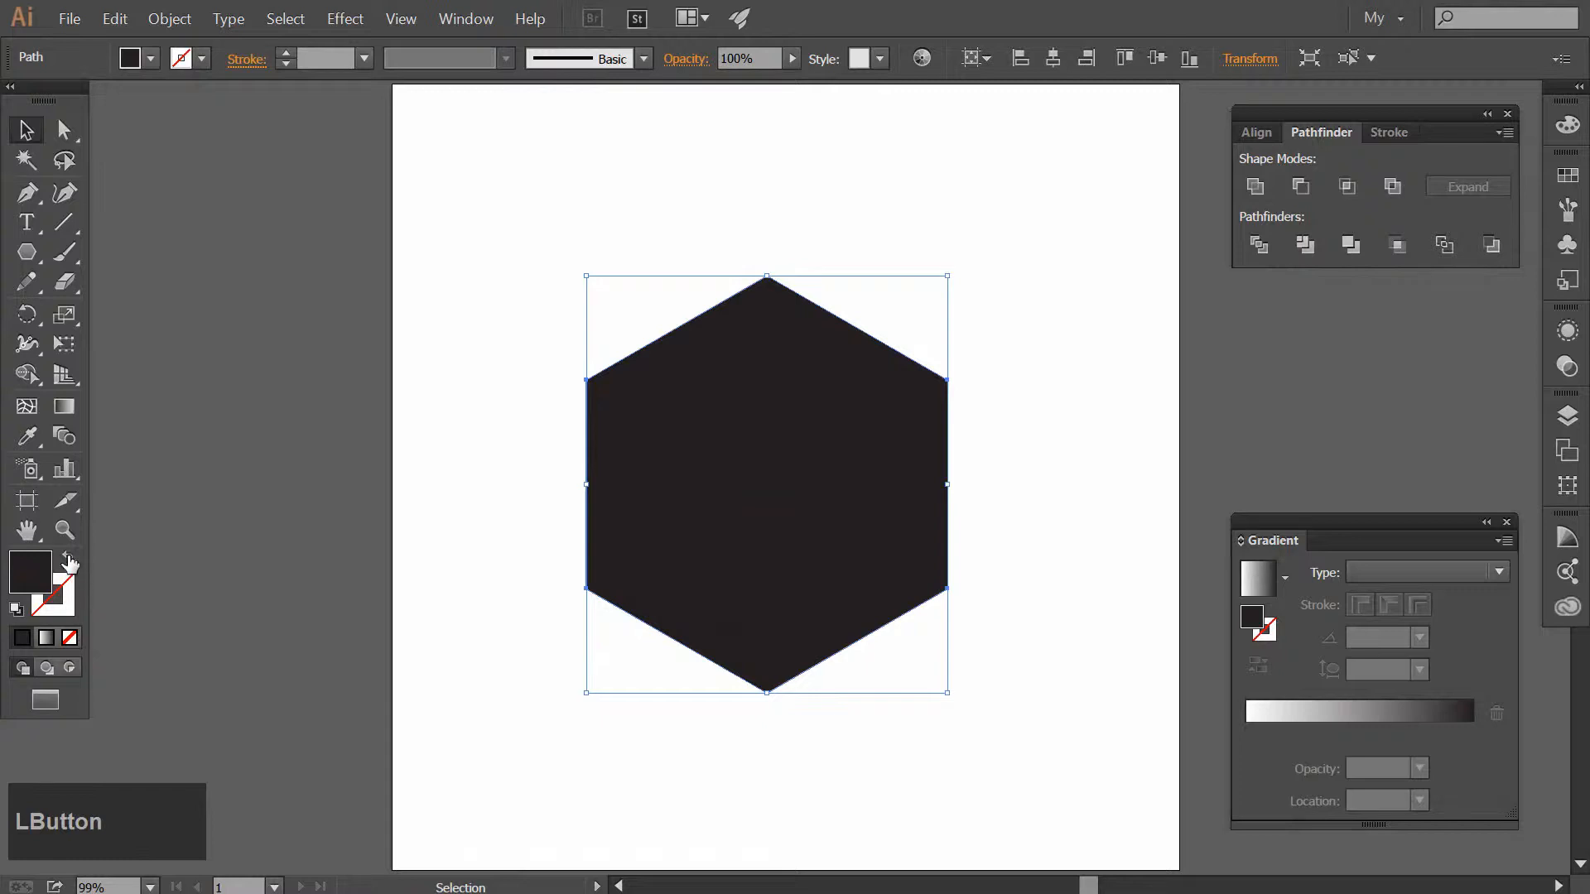
Swap the outer hexagon's fill and stroke, and set its stroke weight to 50 pt
{"action": "left_click", "coordinate": [70, 561]}
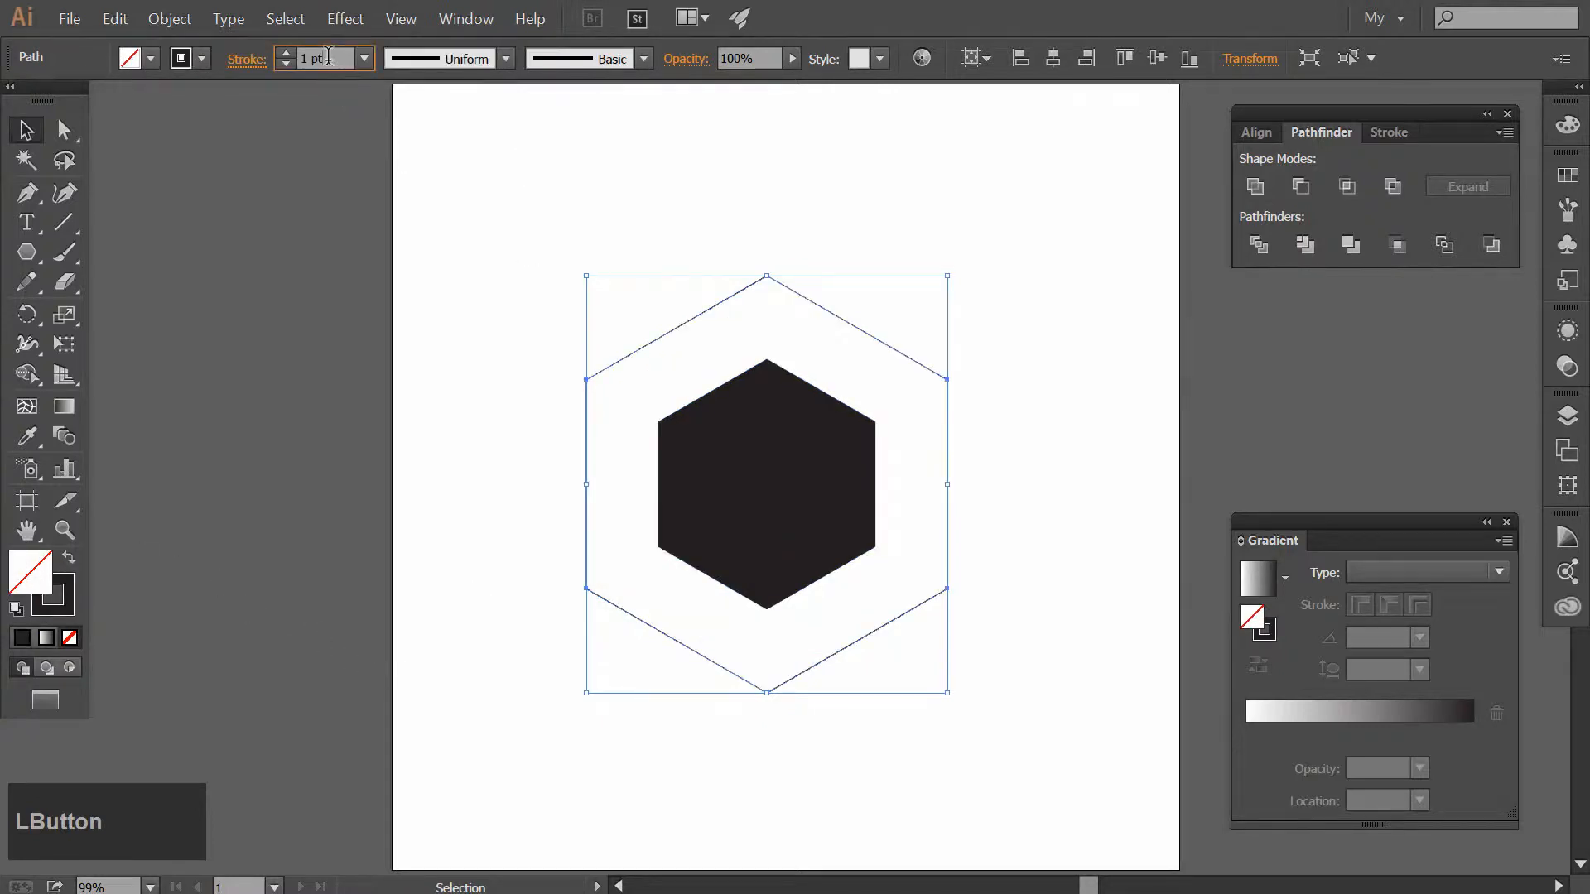
{"action": "scroll", "coordinate": [328, 56], "scroll_direction": "up", "scroll_amount": 4}
{"action": "scroll", "coordinate": [334, 56], "scroll_direction": "up", "scroll_amount": 1}
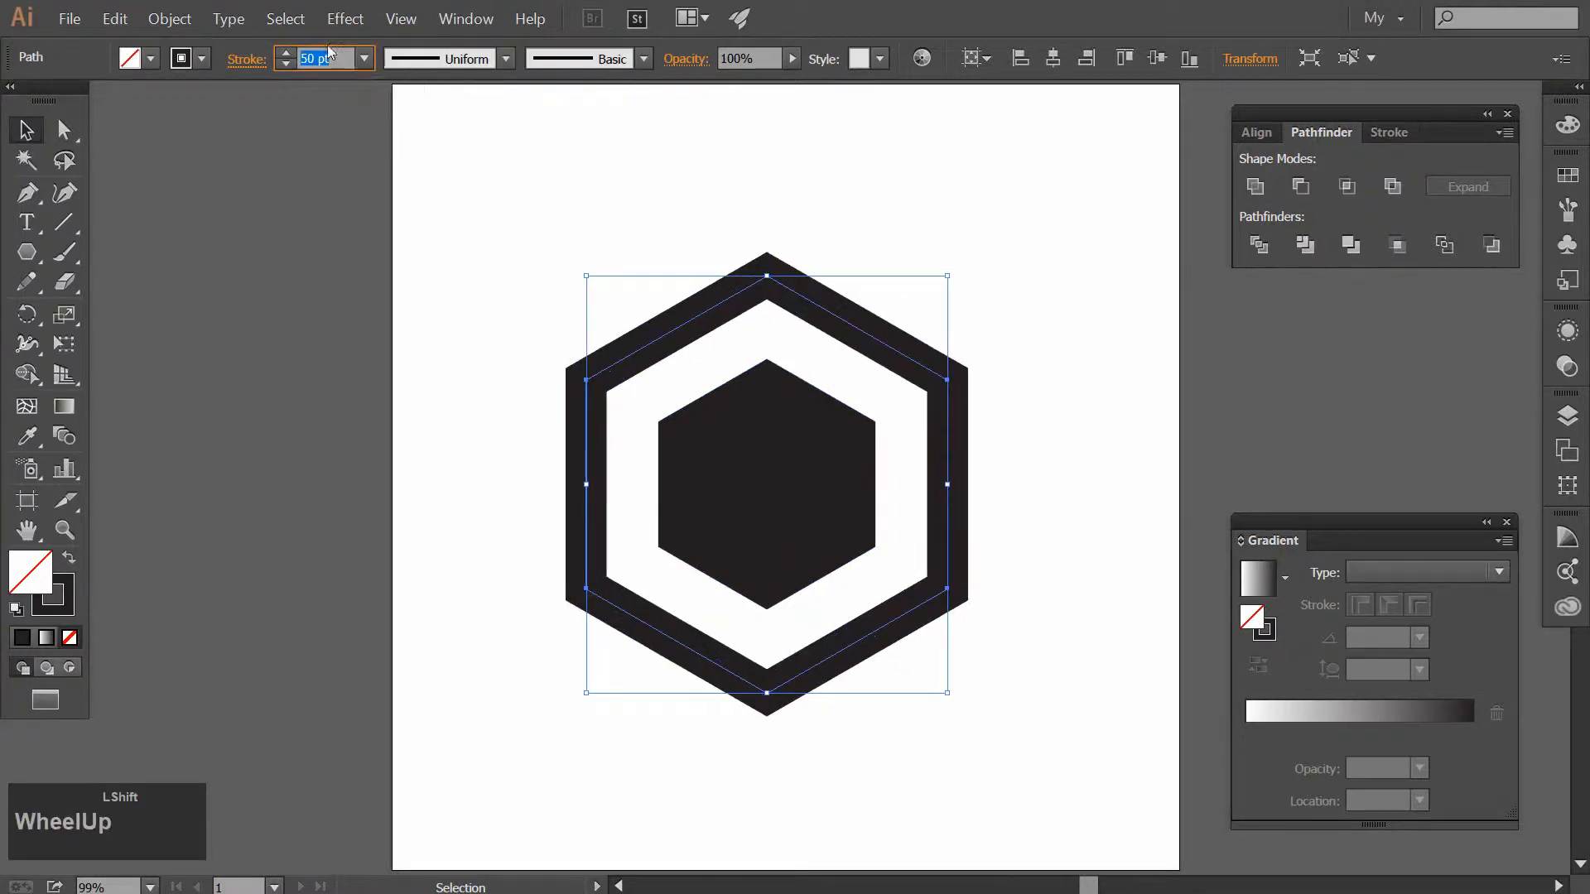
{"action": "left_click", "coordinate": [172, 295]}
Draw a vertical line about 657 px long with the Pen tool, outside the artboard beside the hexagons
{"action": "left_click", "coordinate": [28, 199]}
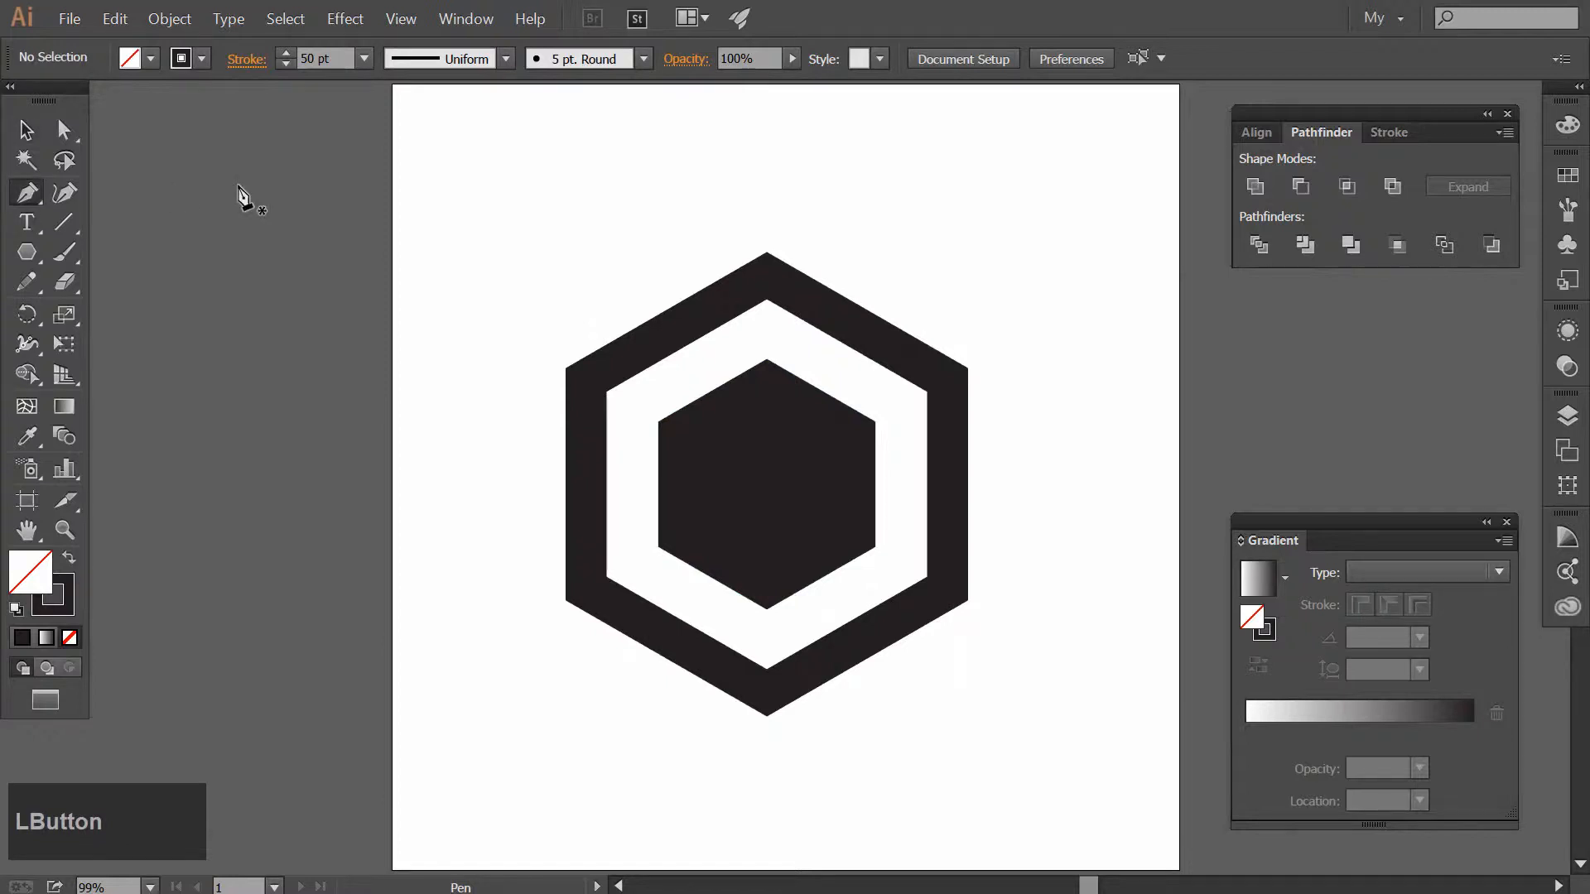
{"action": "left_click", "coordinate": [238, 184]}
{"action": "left_click", "coordinate": [239, 724]}
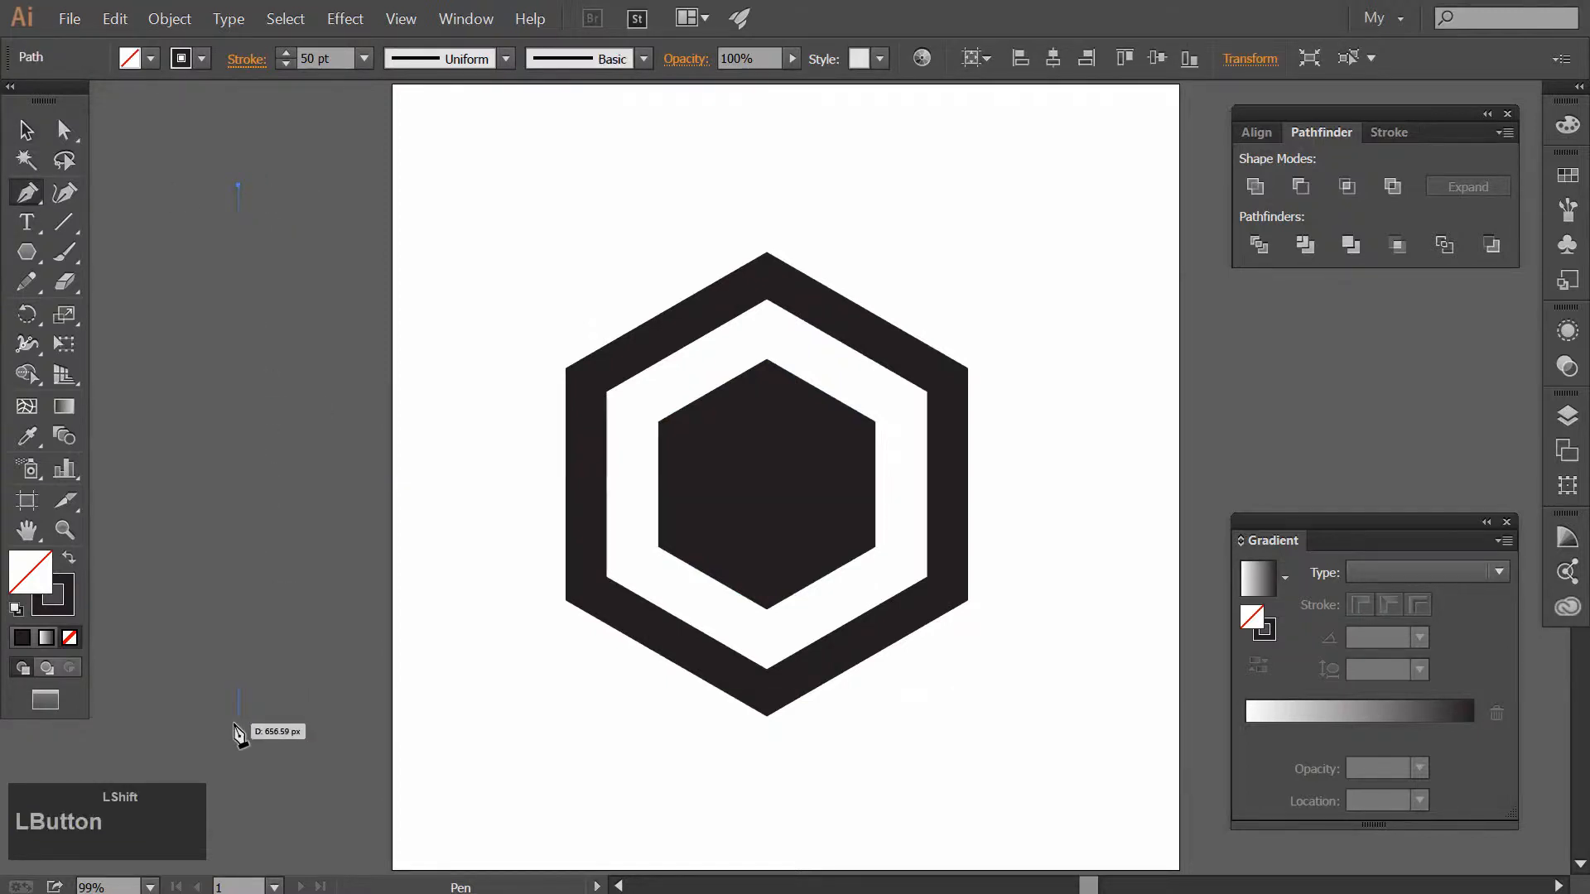
{"action": "left_click", "coordinate": [25, 131]}
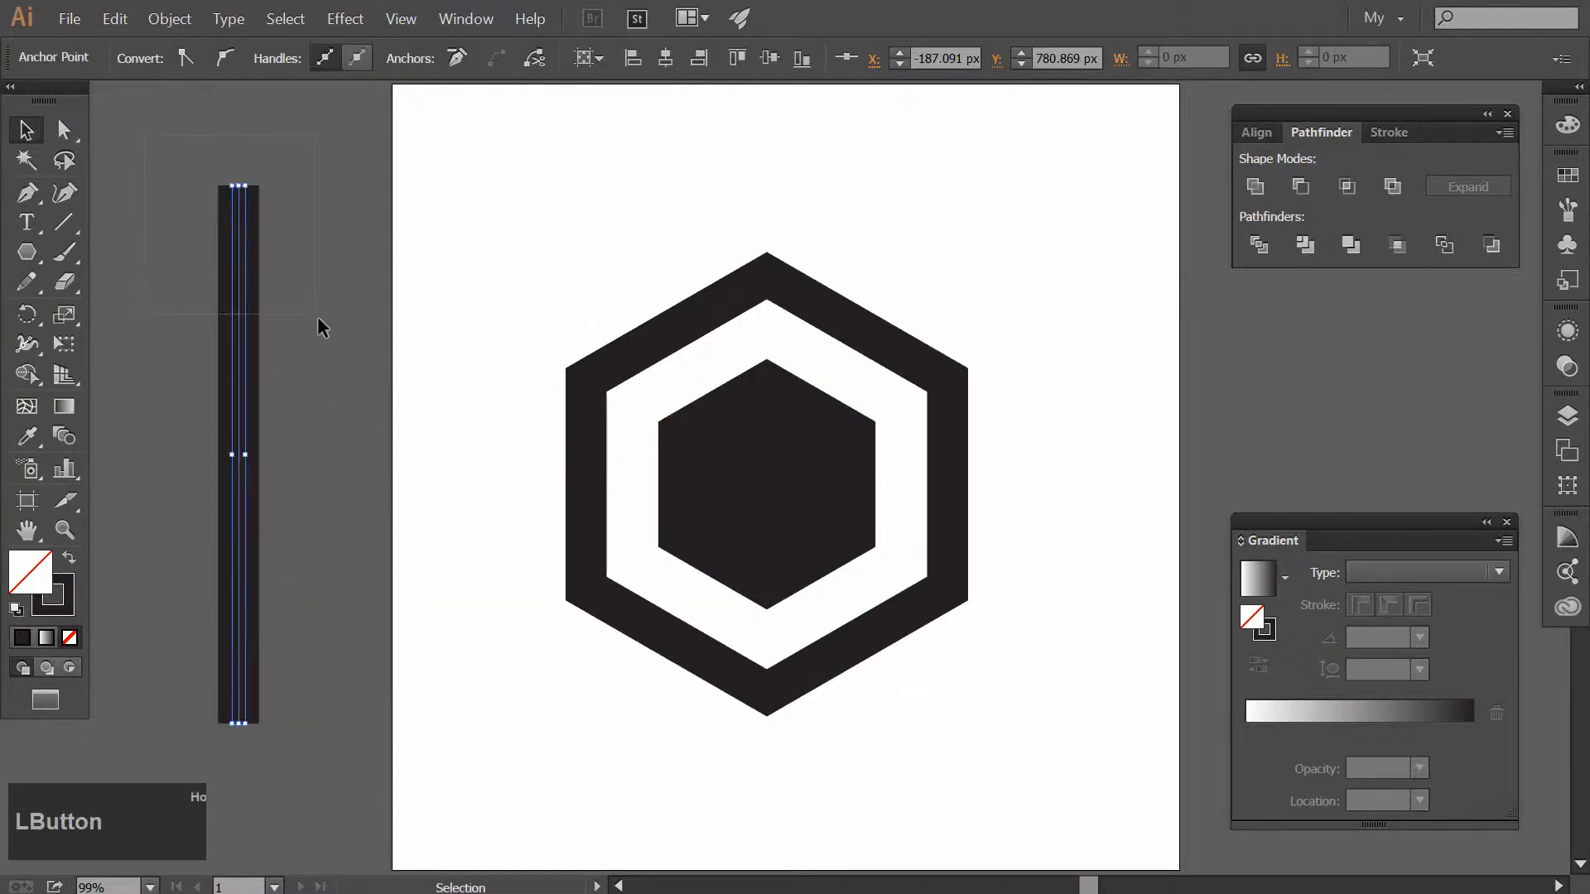
Expand the vertical line's fill and stroke into a solid bar
{"action": "left_click_drag", "start_coordinate": [322, 327], "coordinate": [322, 327]}
{"action": "left_click", "coordinate": [169, 19]}
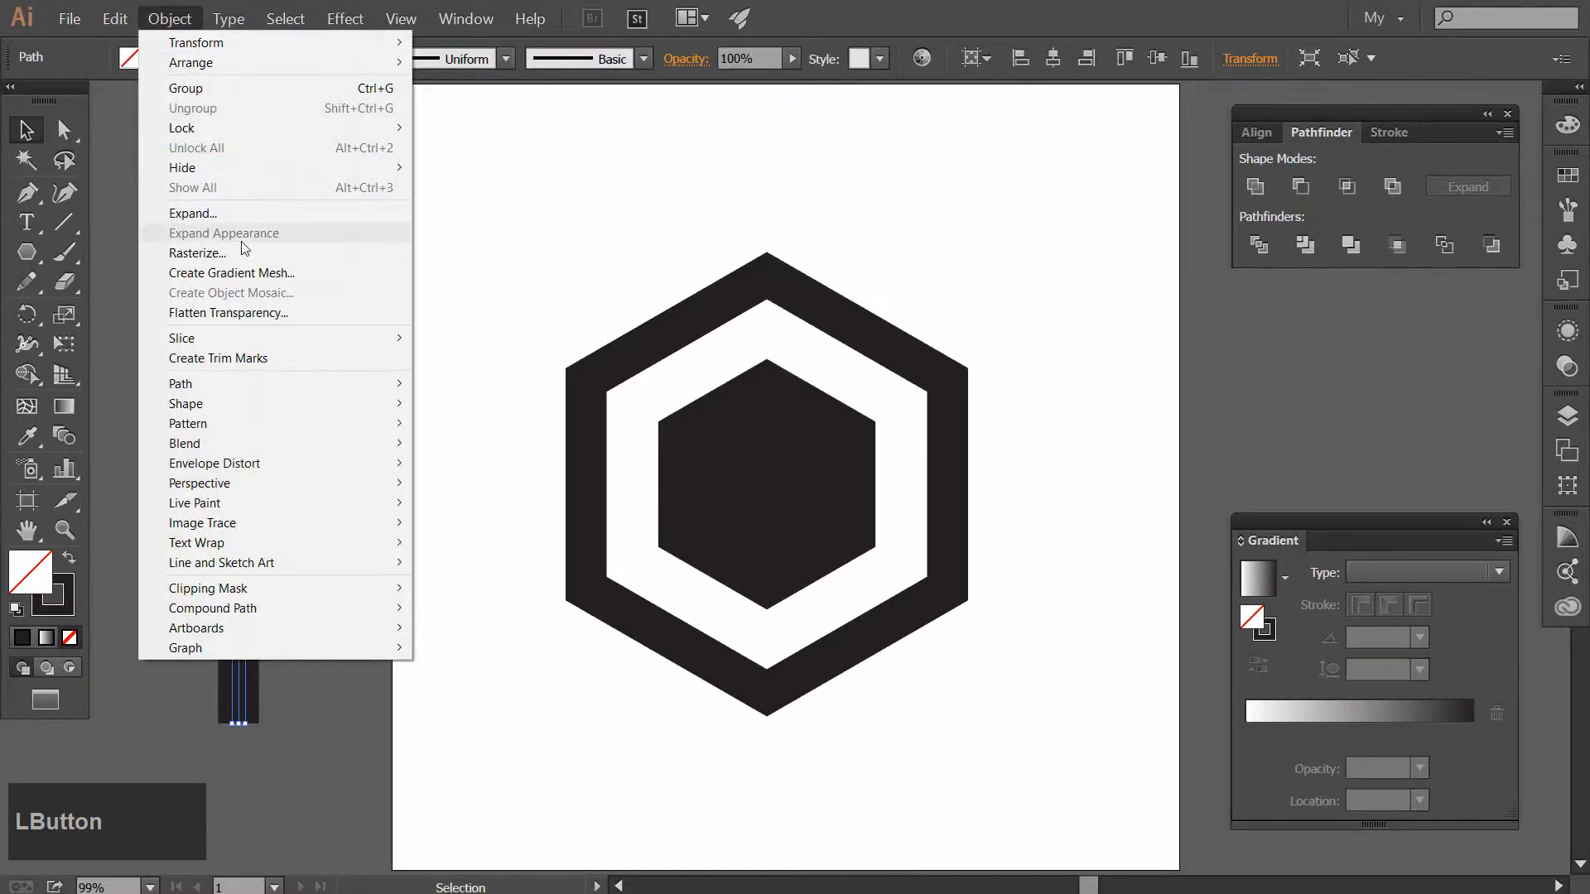
{"action": "left_click", "coordinate": [249, 213]}
{"action": "key", "text": "Return"}
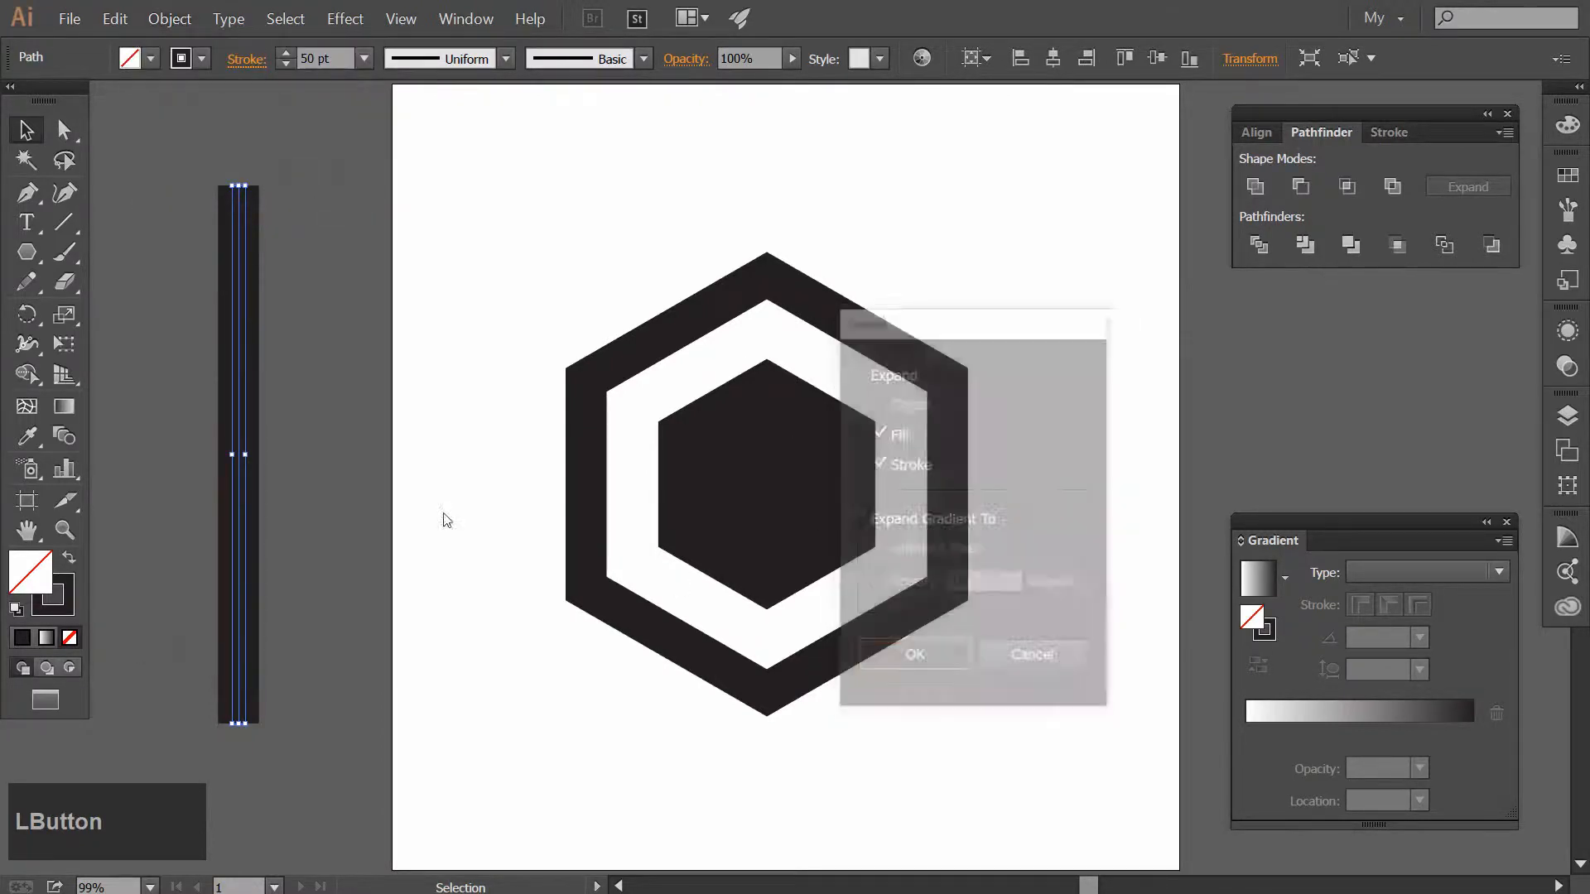
Duplicate the vertical bar flush against its right edge and group the two bars
{"action": "left_click_drag", "start_coordinate": [240, 343], "coordinate": [277, 333]}
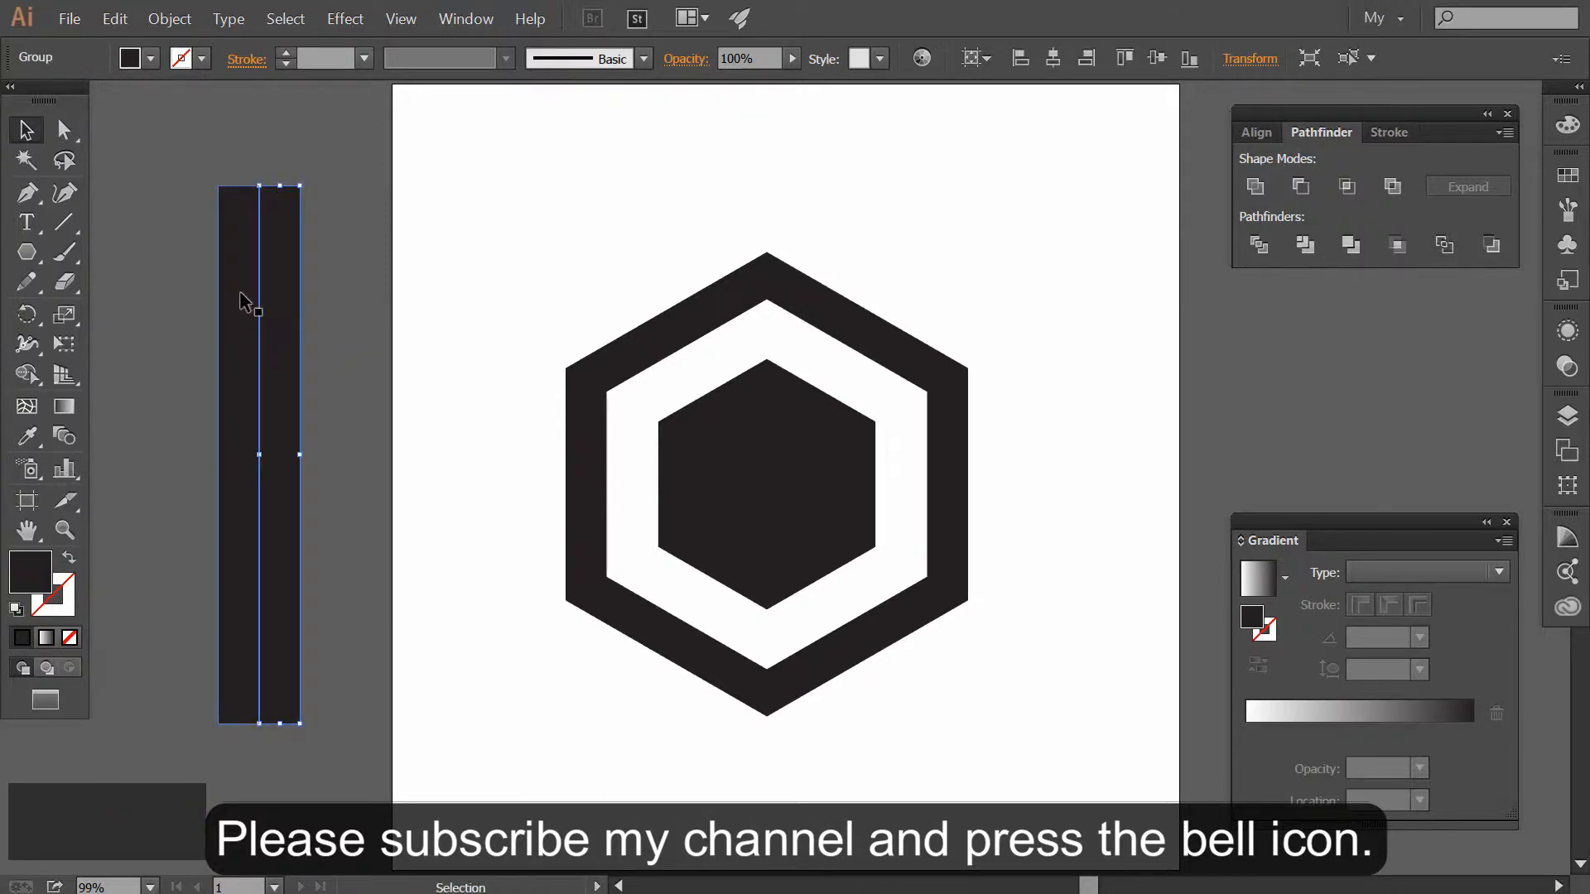
{"action": "left_click_drag", "start_coordinate": [206, 225], "coordinate": [344, 346]}
{"action": "right_click", "coordinate": [271, 287]}
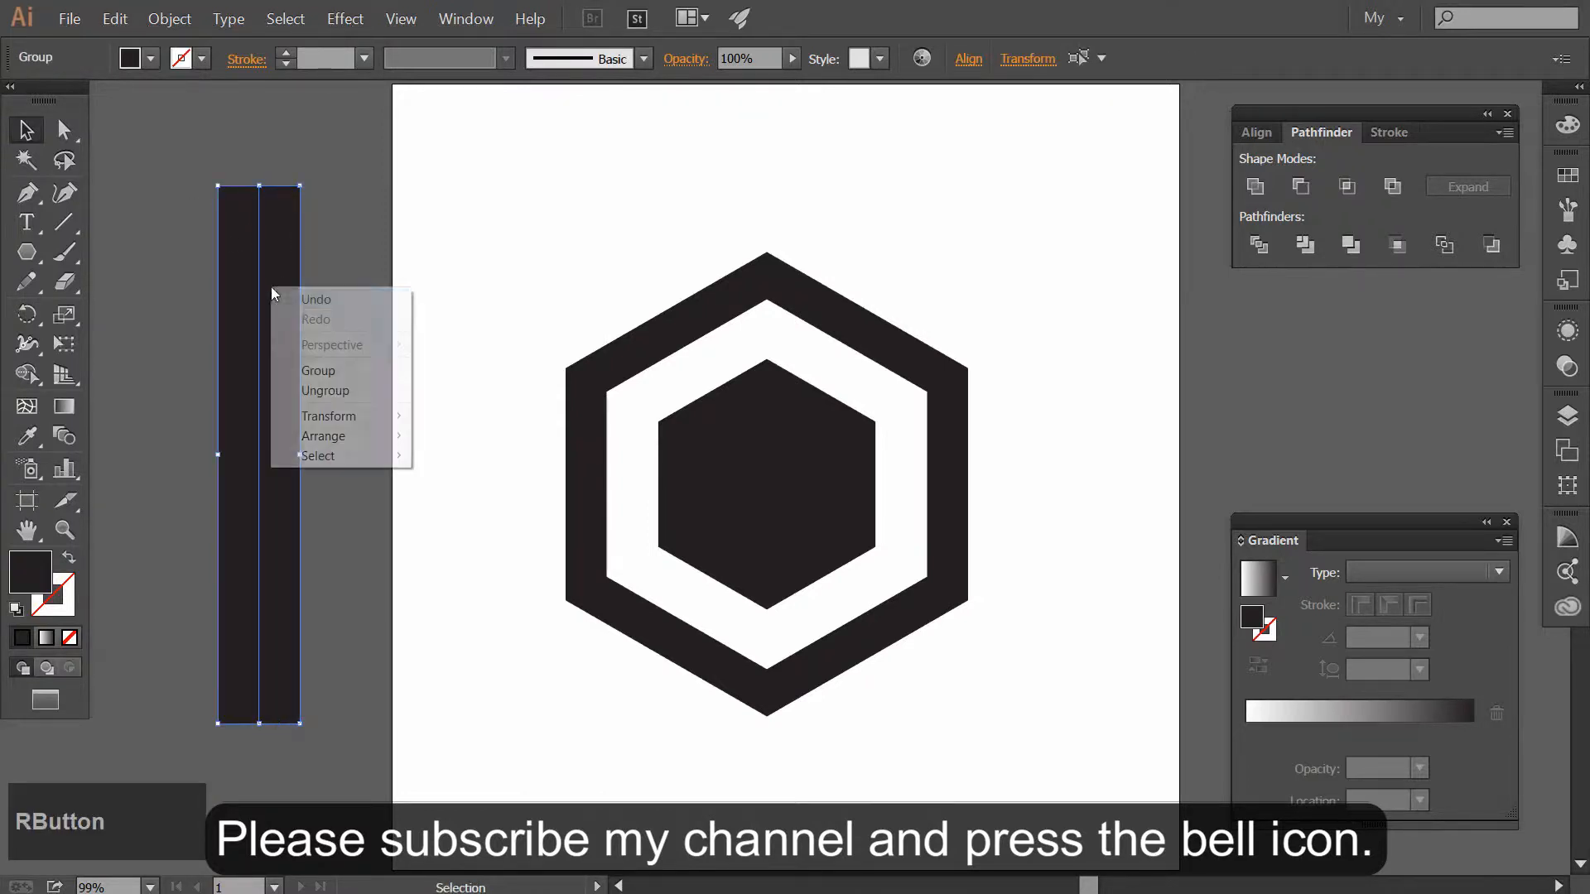
{"action": "left_click", "coordinate": [327, 370]}
{"action": "left_click", "coordinate": [364, 339]}
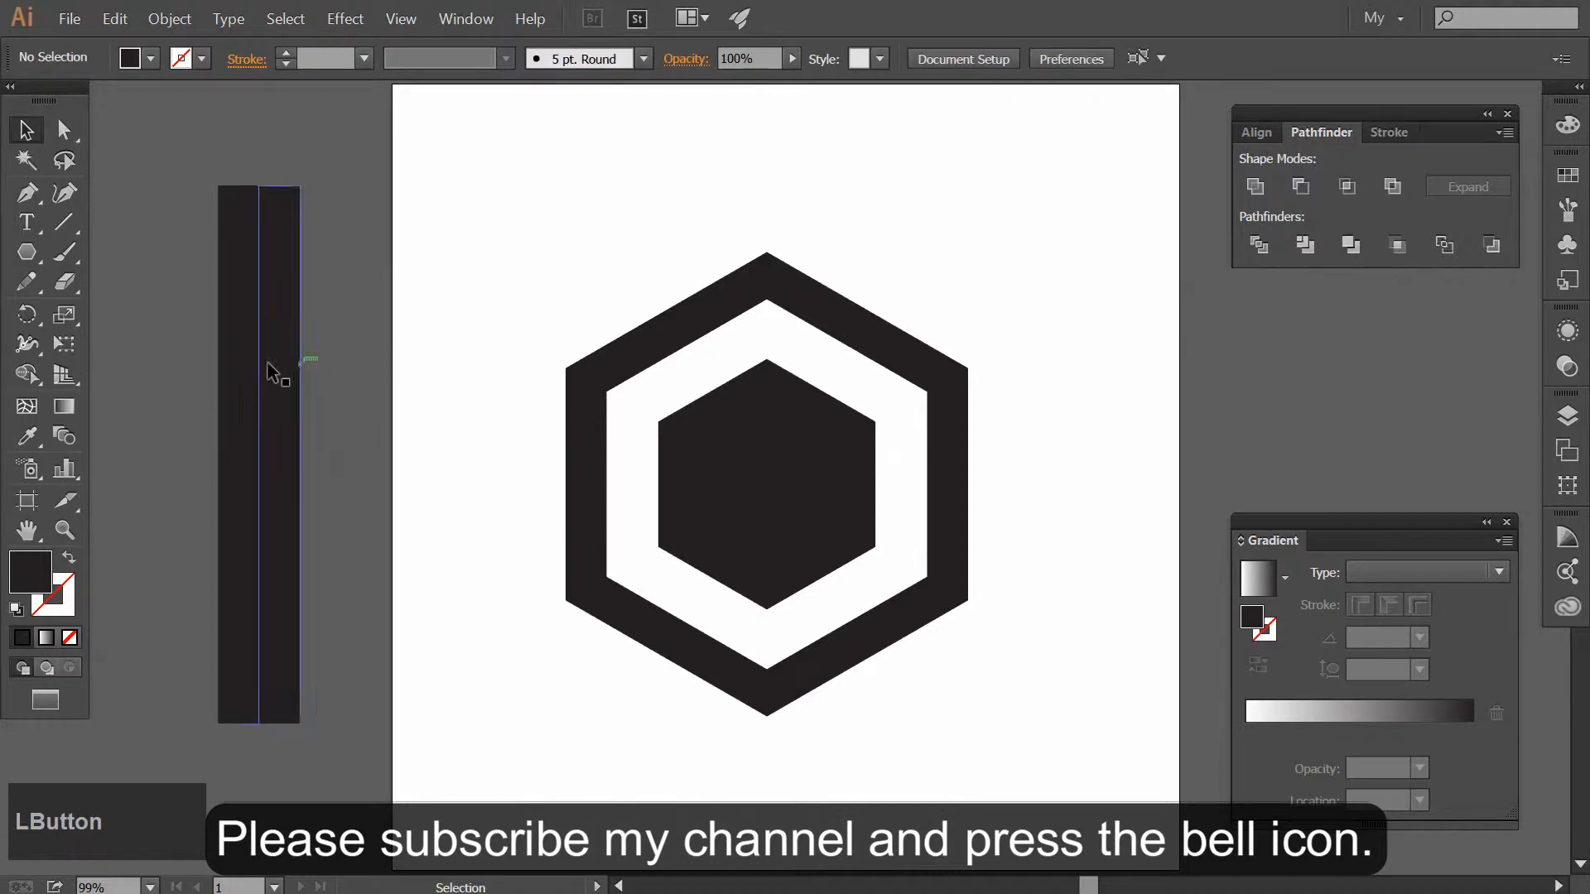
Move the bar pair over the hexagons' vertical centre line and fill the inner hexagon with red
{"action": "left_click_drag", "start_coordinate": [248, 394], "coordinate": [760, 464]}
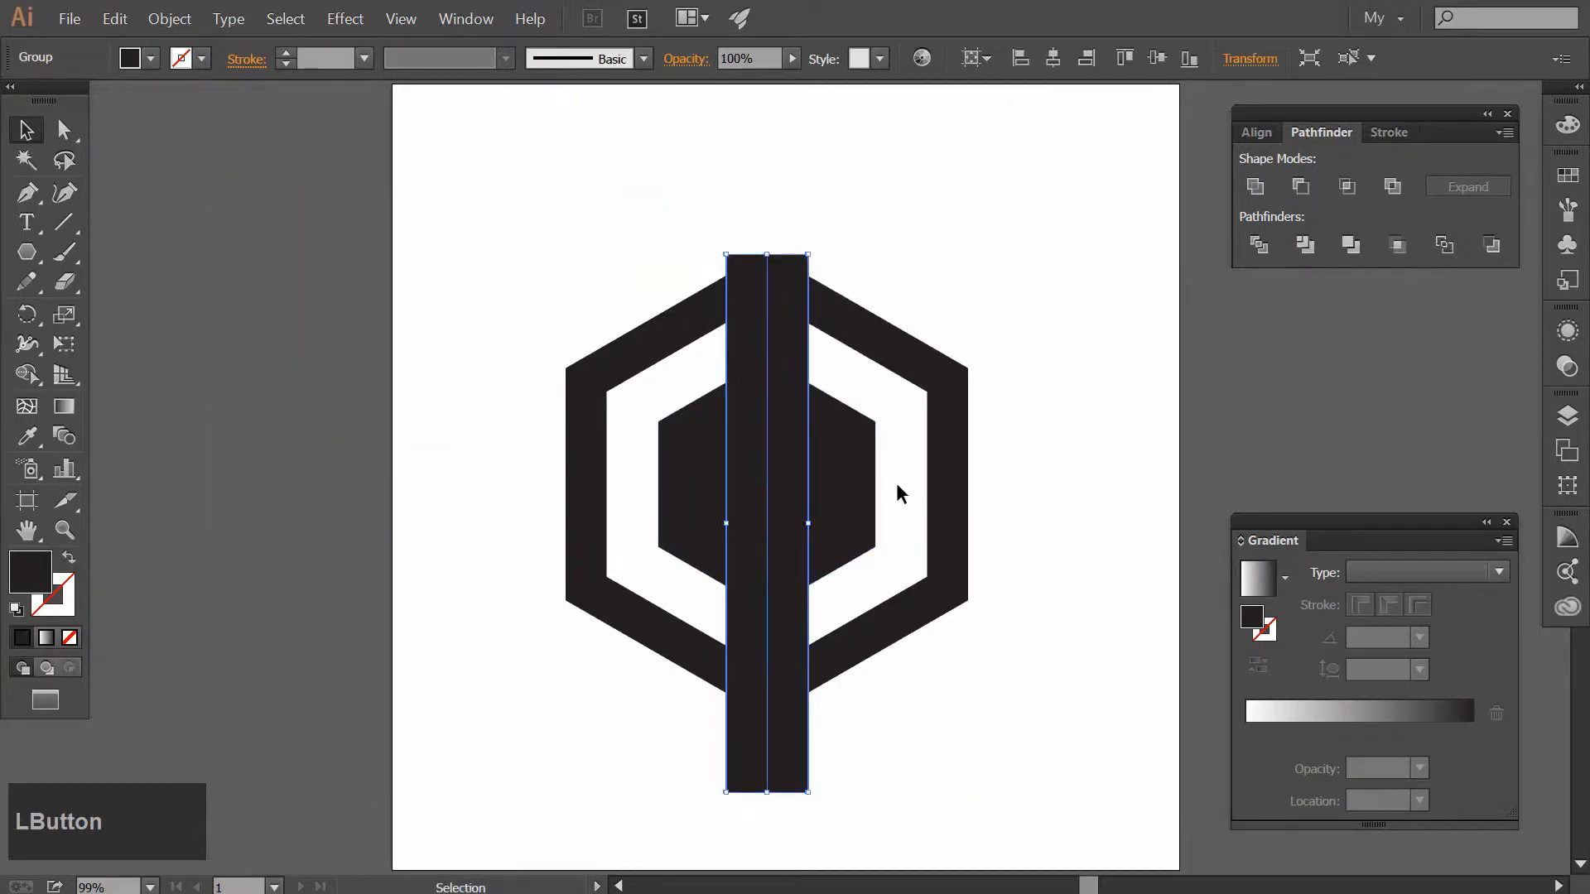
{"action": "left_click_drag", "start_coordinate": [865, 502], "coordinate": [866, 504]}
{"action": "left_click", "coordinate": [1567, 176]}
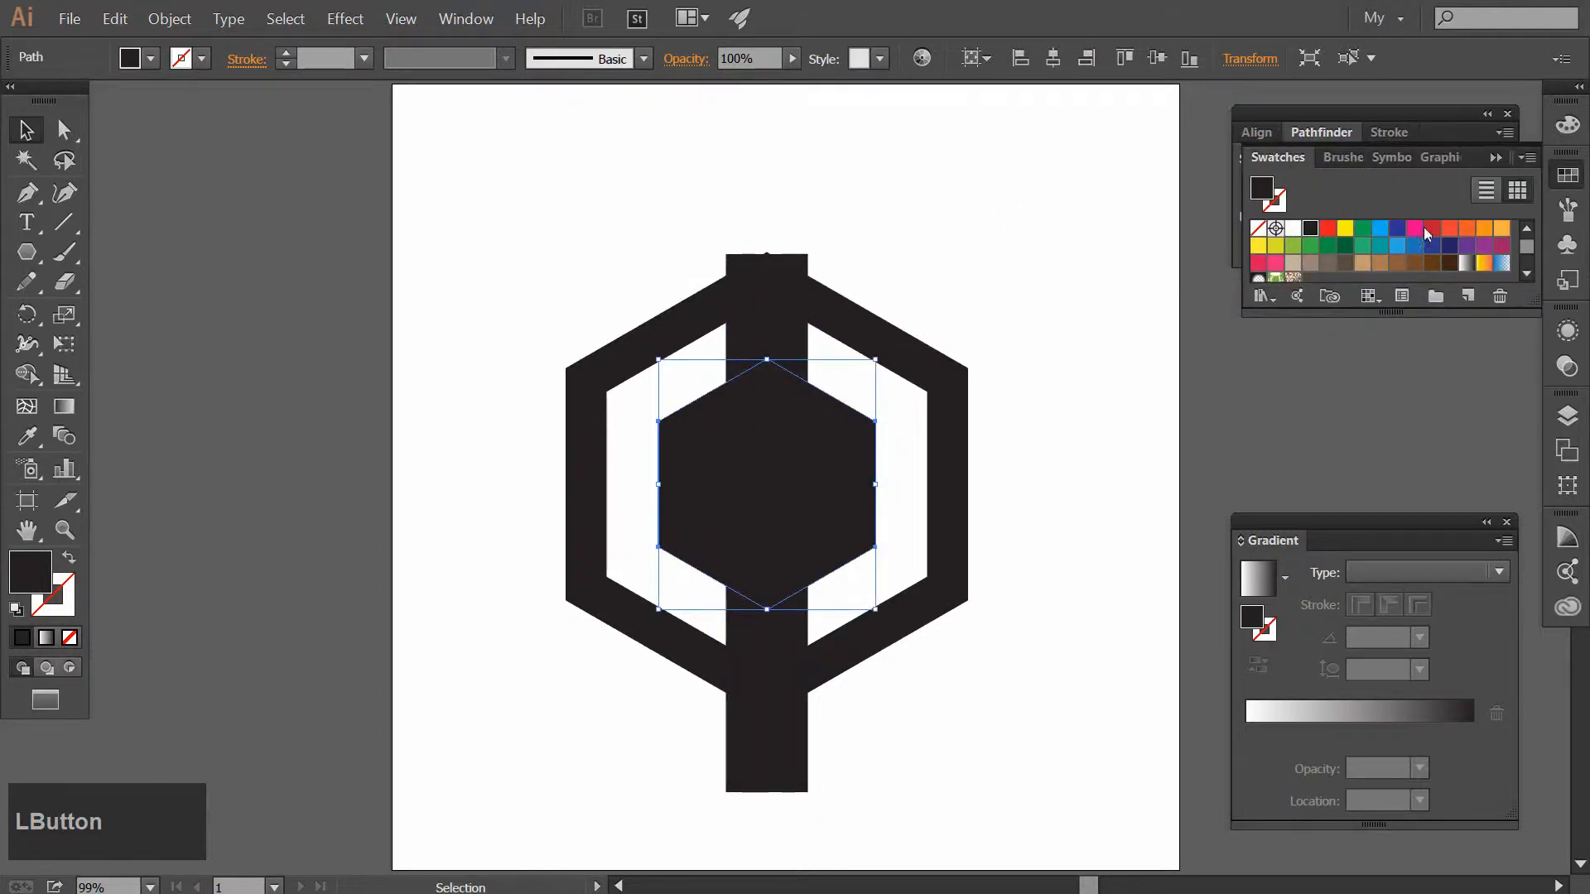
{"action": "left_click", "coordinate": [1430, 230]}
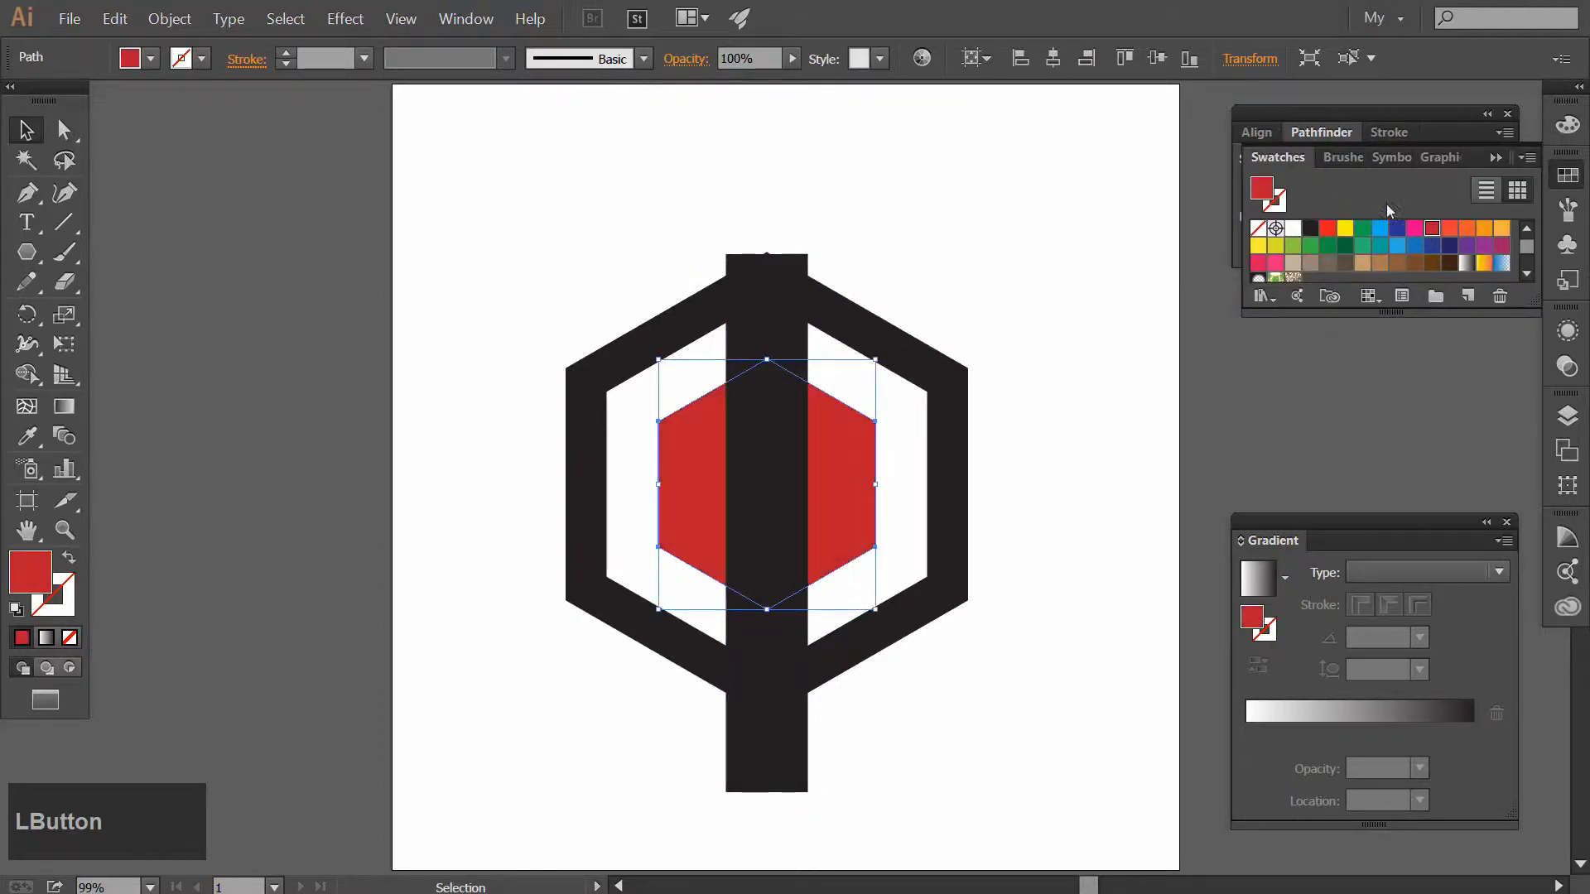
Scale the red inner hexagon proportionally to a width of 100 px, matching the bar pair
{"action": "left_click", "coordinate": [1250, 59]}
{"action": "left_click", "coordinate": [1184, 97]}
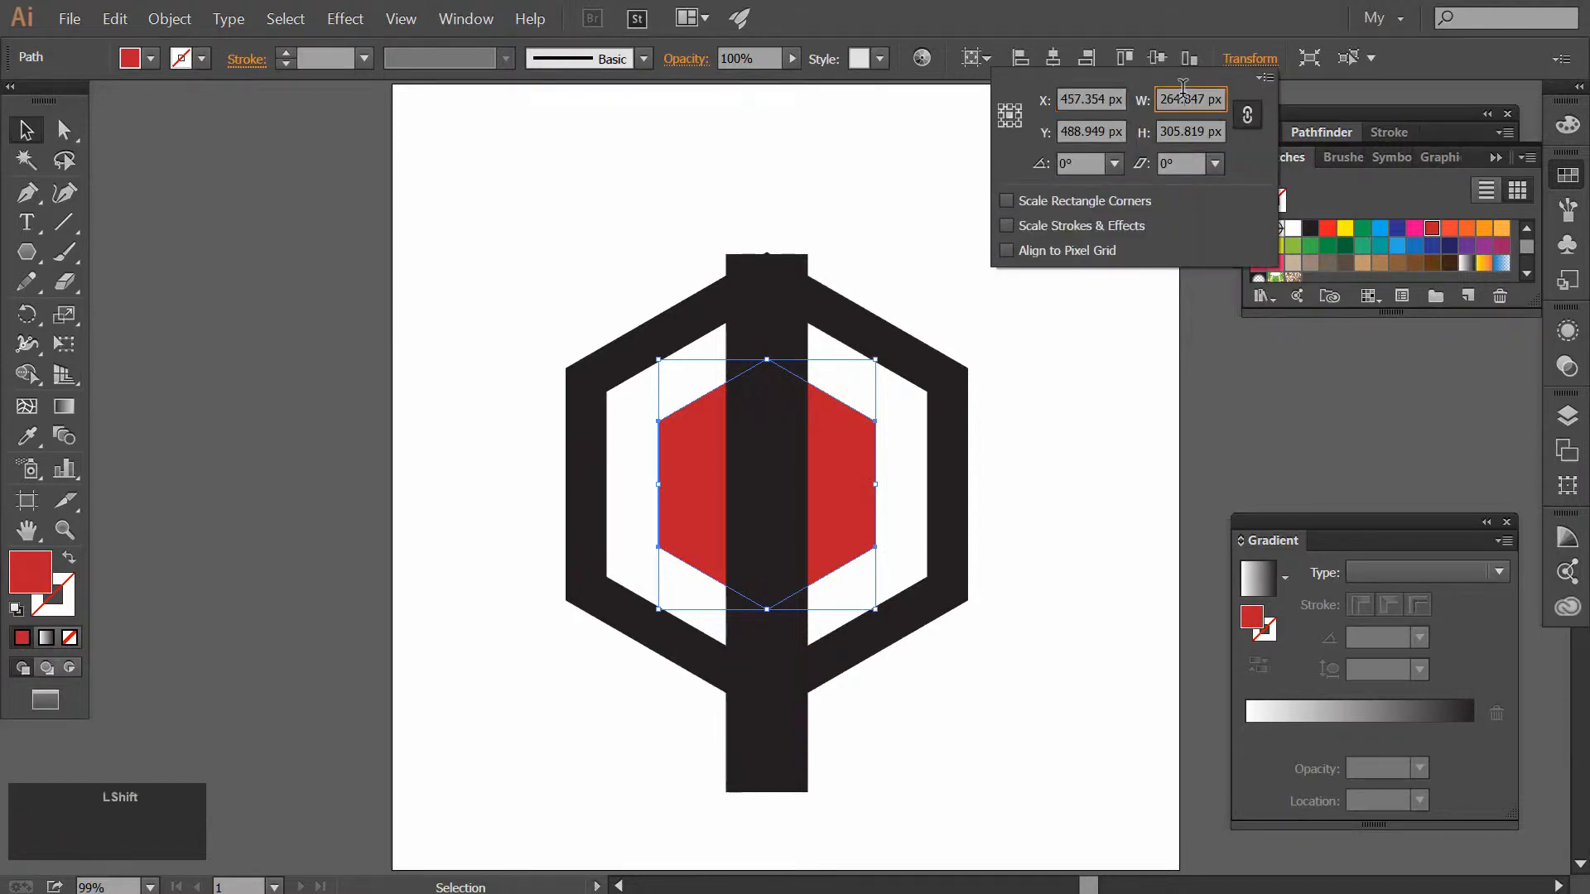
{"action": "scroll", "coordinate": [1184, 98], "scroll_direction": "down", "scroll_amount": 10, "text": "shift"}
{"action": "scroll", "coordinate": [1182, 91], "scroll_direction": "down", "scroll_amount": 6, "text": "shift"}
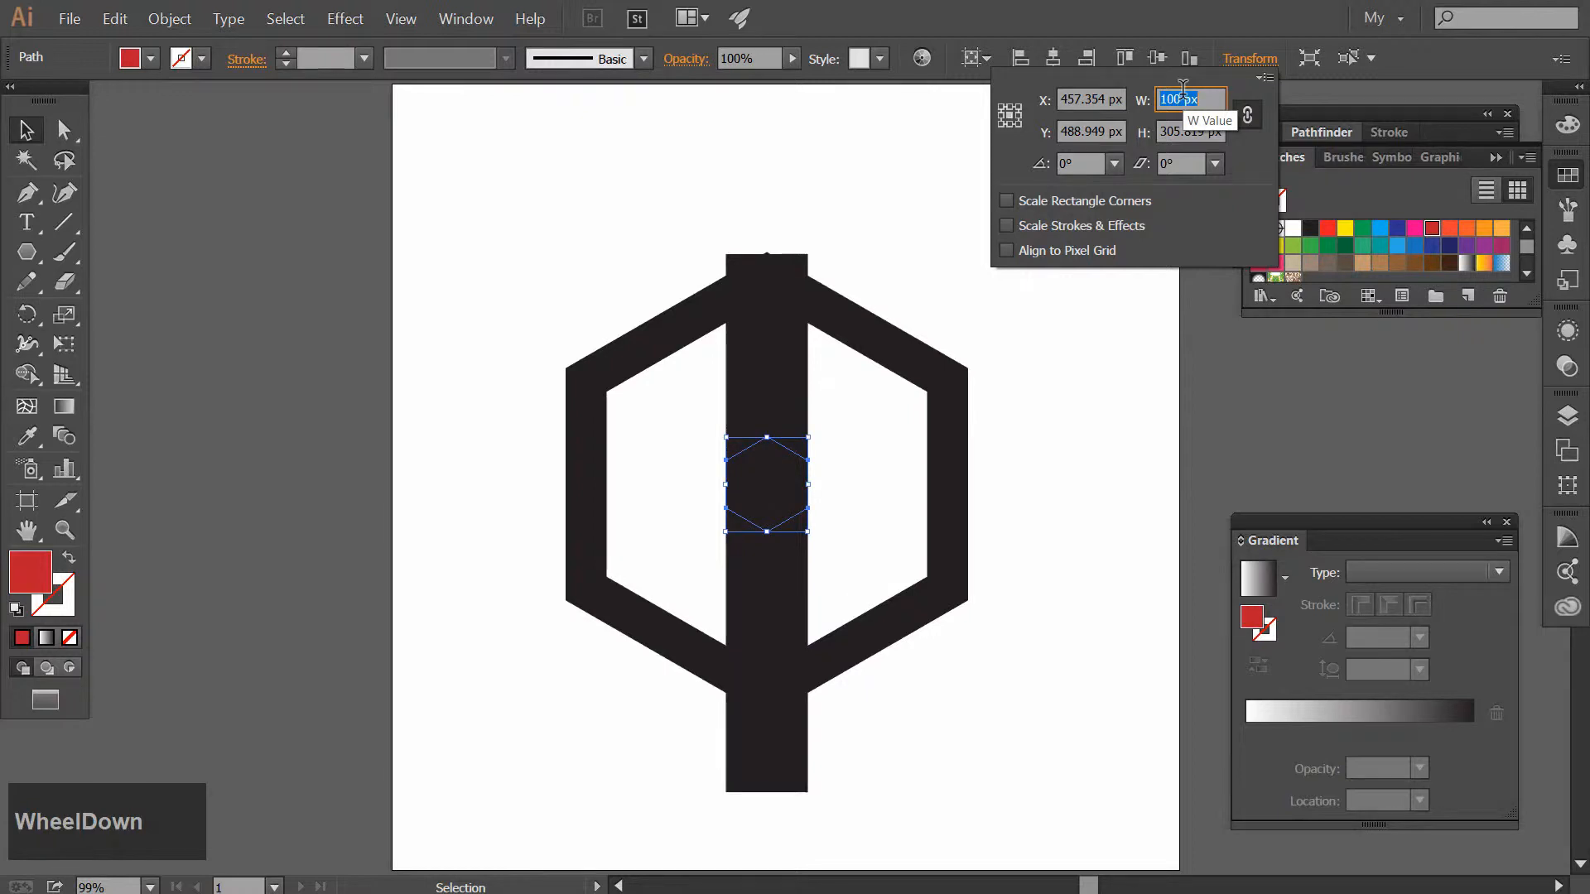
{"action": "scroll", "coordinate": [1183, 91], "scroll_direction": "up", "scroll_amount": 2}
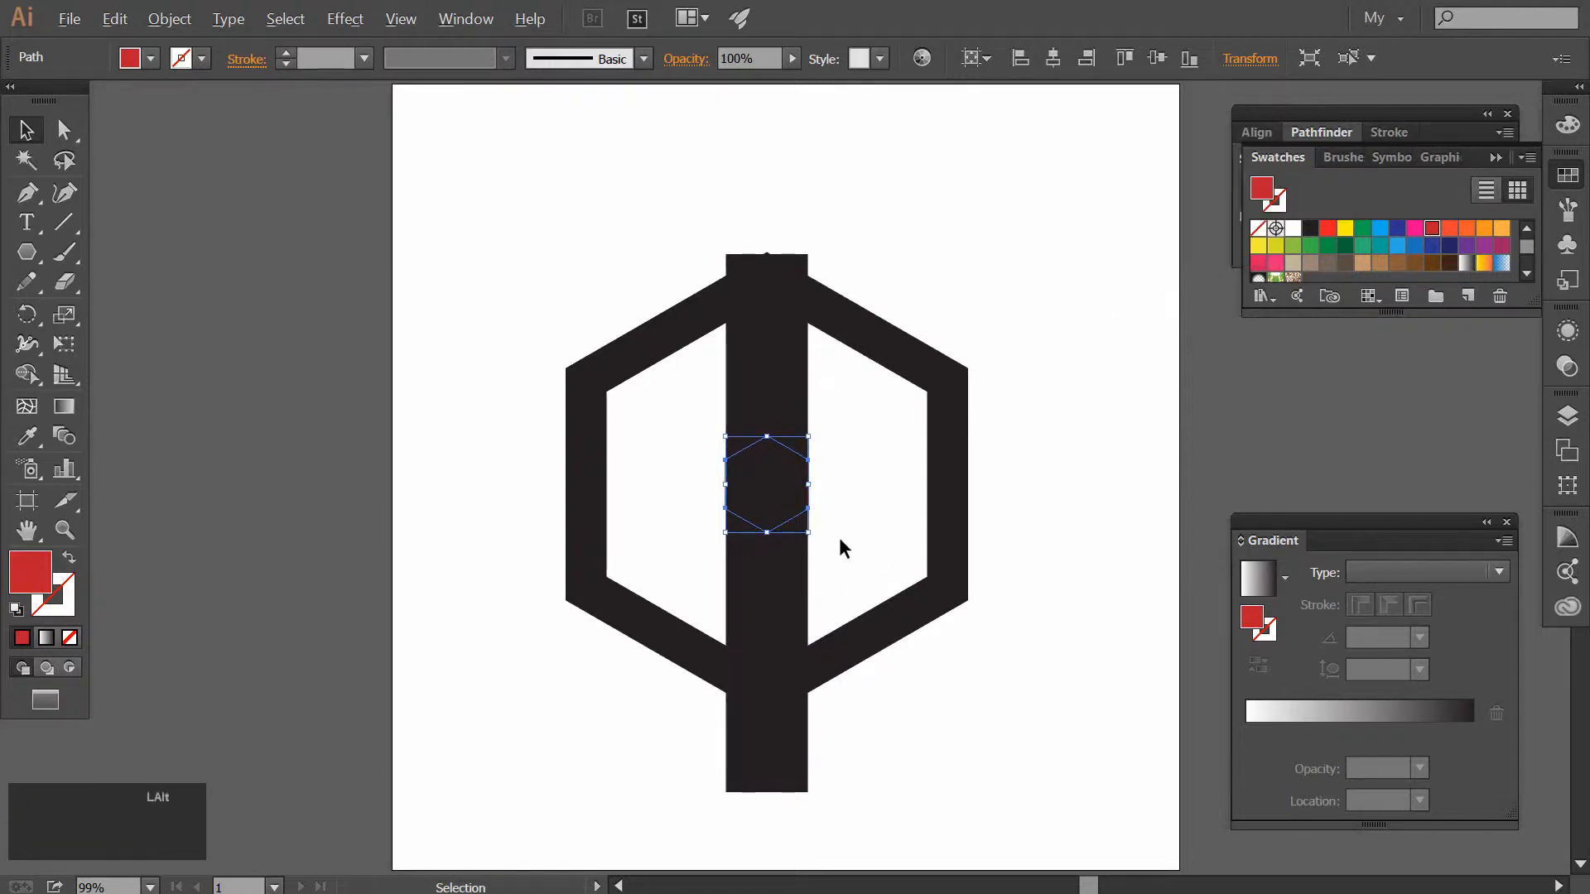
{"action": "scroll", "coordinate": [840, 539], "scroll_direction": "up", "scroll_amount": 3, "text": "alt"}
{"action": "left_click", "coordinate": [1250, 58]}
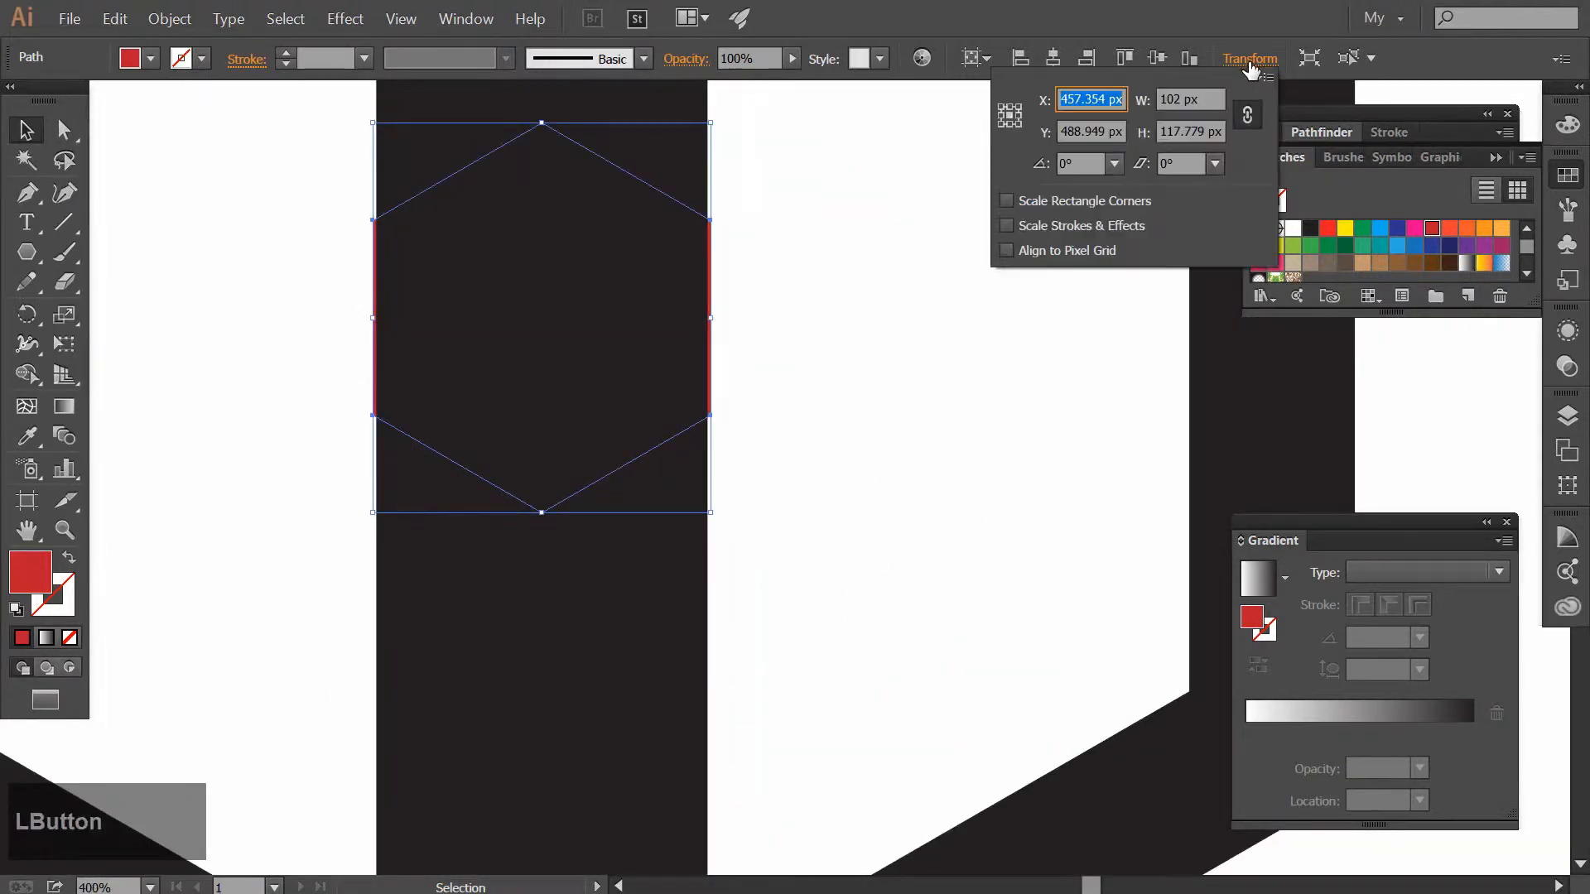
{"action": "left_click", "coordinate": [1207, 94]}
{"action": "scroll", "coordinate": [1203, 93], "scroll_direction": "down", "scroll_amount": 2}
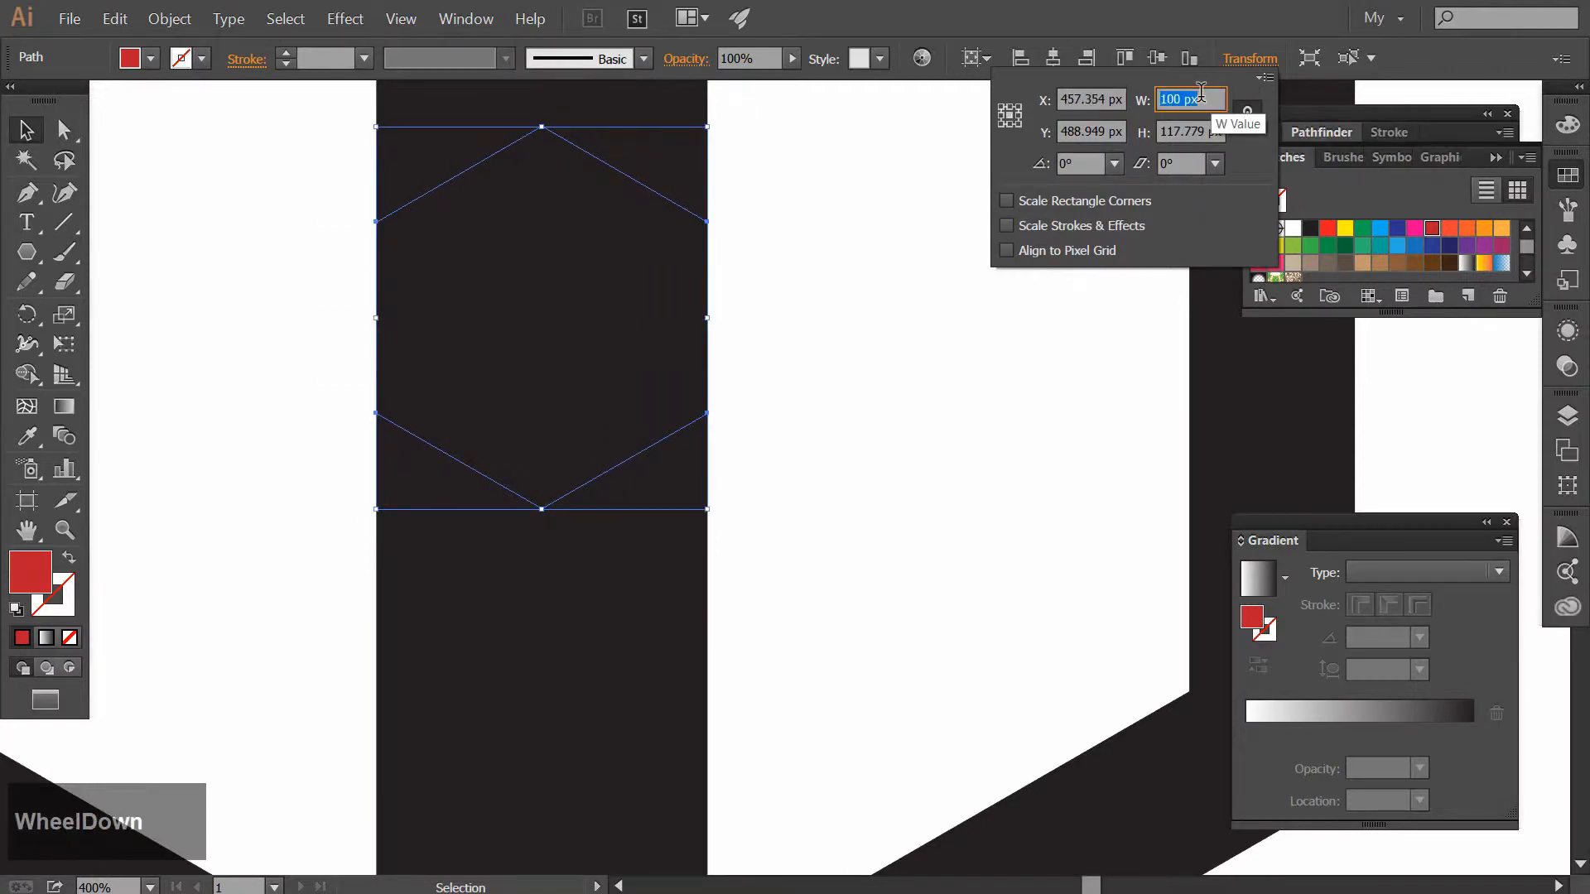
{"action": "scroll", "coordinate": [1201, 94], "scroll_direction": "up", "scroll_amount": 1}
{"action": "scroll", "coordinate": [1201, 93], "scroll_direction": "down", "scroll_amount": 1}
{"action": "left_click", "coordinate": [907, 405]}
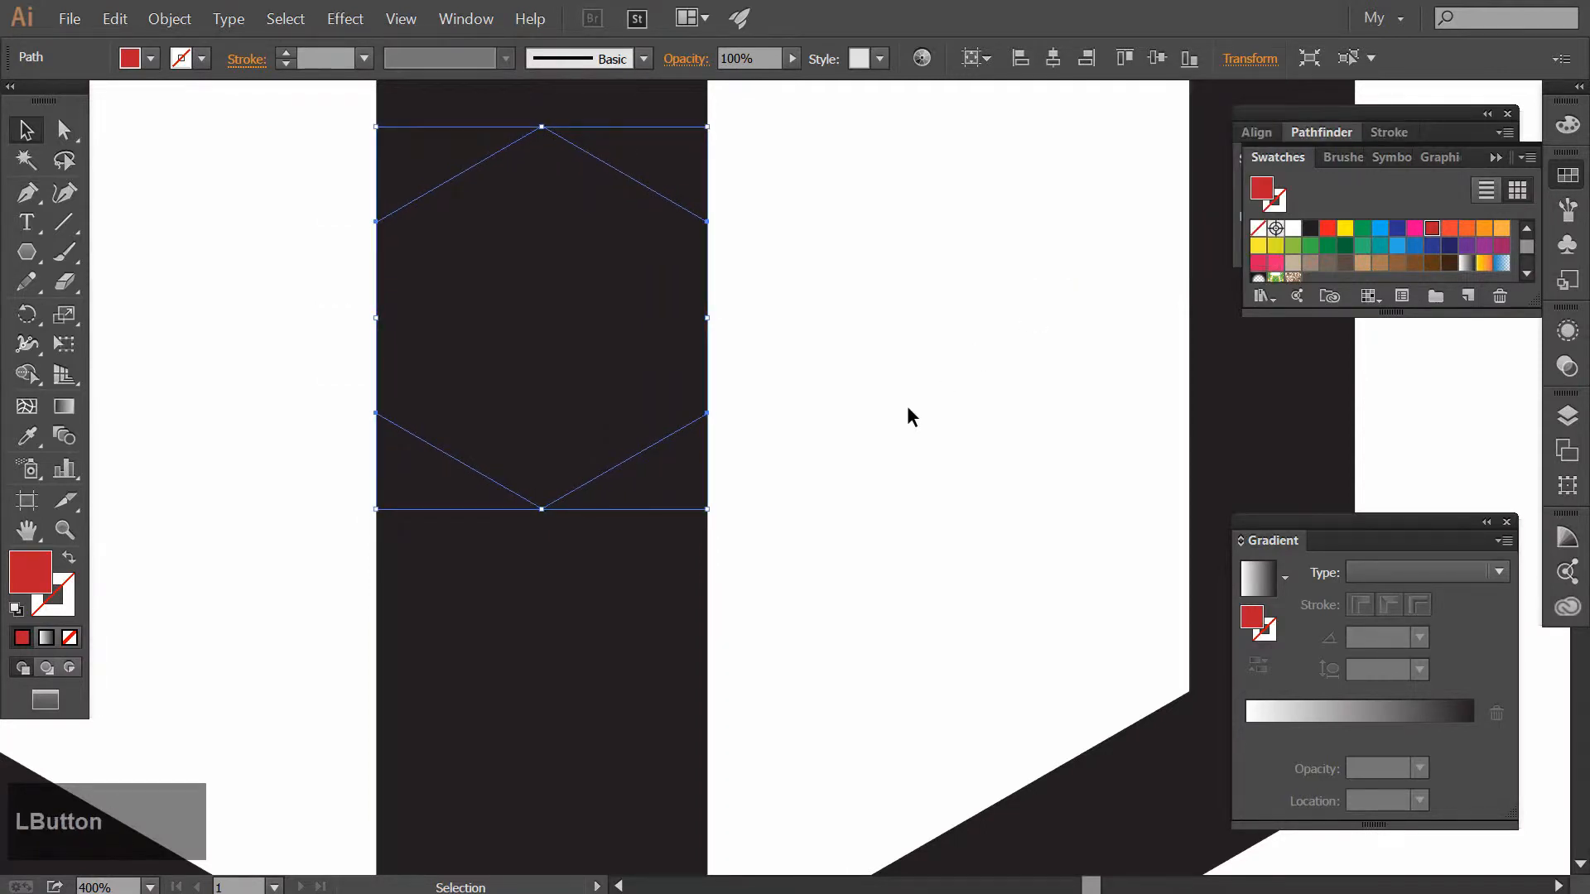
{"action": "left_click", "coordinate": [908, 407]}
Nudge the bar pair up slightly and place a duplicate pair flush against its left edge
{"action": "scroll", "coordinate": [914, 372], "scroll_direction": "down", "scroll_amount": 3, "text": "alt"}
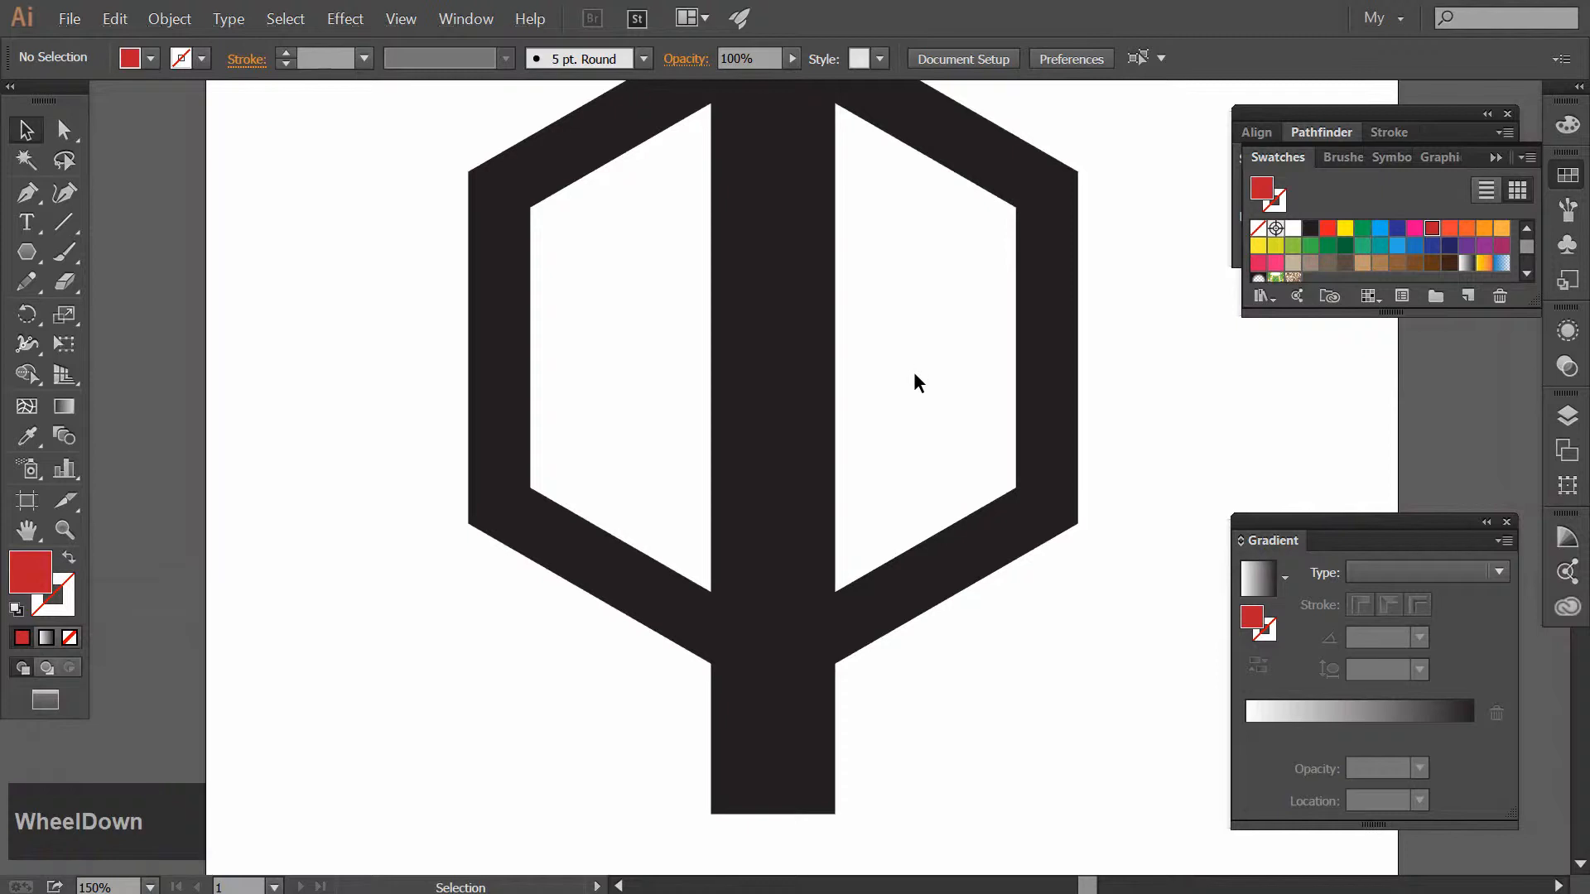
{"action": "scroll", "coordinate": [917, 371], "scroll_direction": "down", "scroll_amount": 1, "text": "alt"}
{"action": "left_click", "coordinate": [944, 663]}
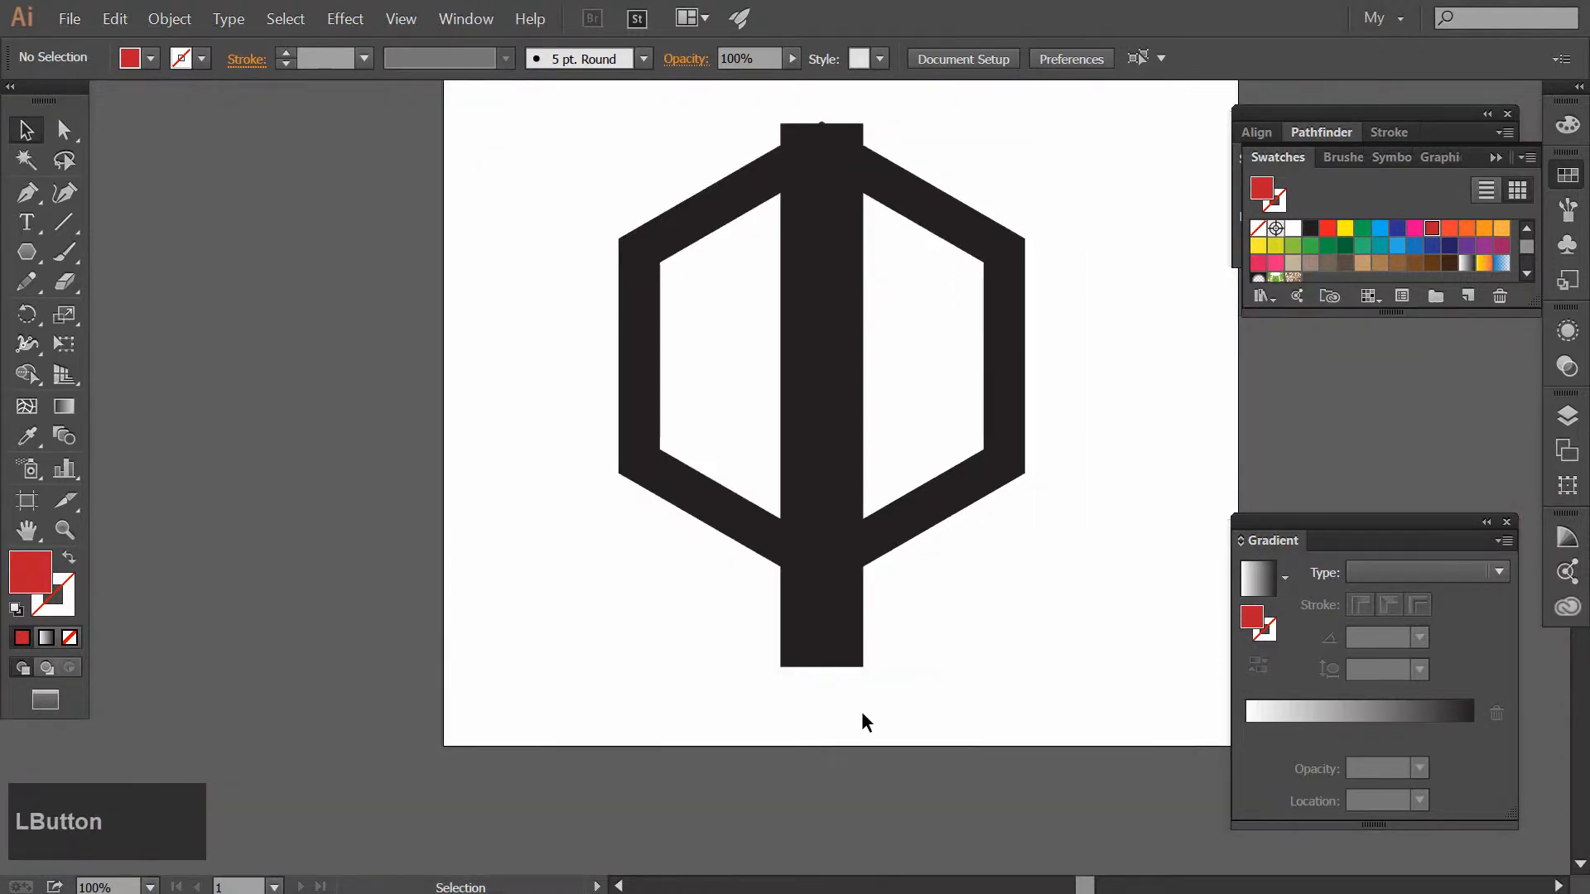
{"action": "left_click_drag", "start_coordinate": [783, 649], "coordinate": [784, 647]}
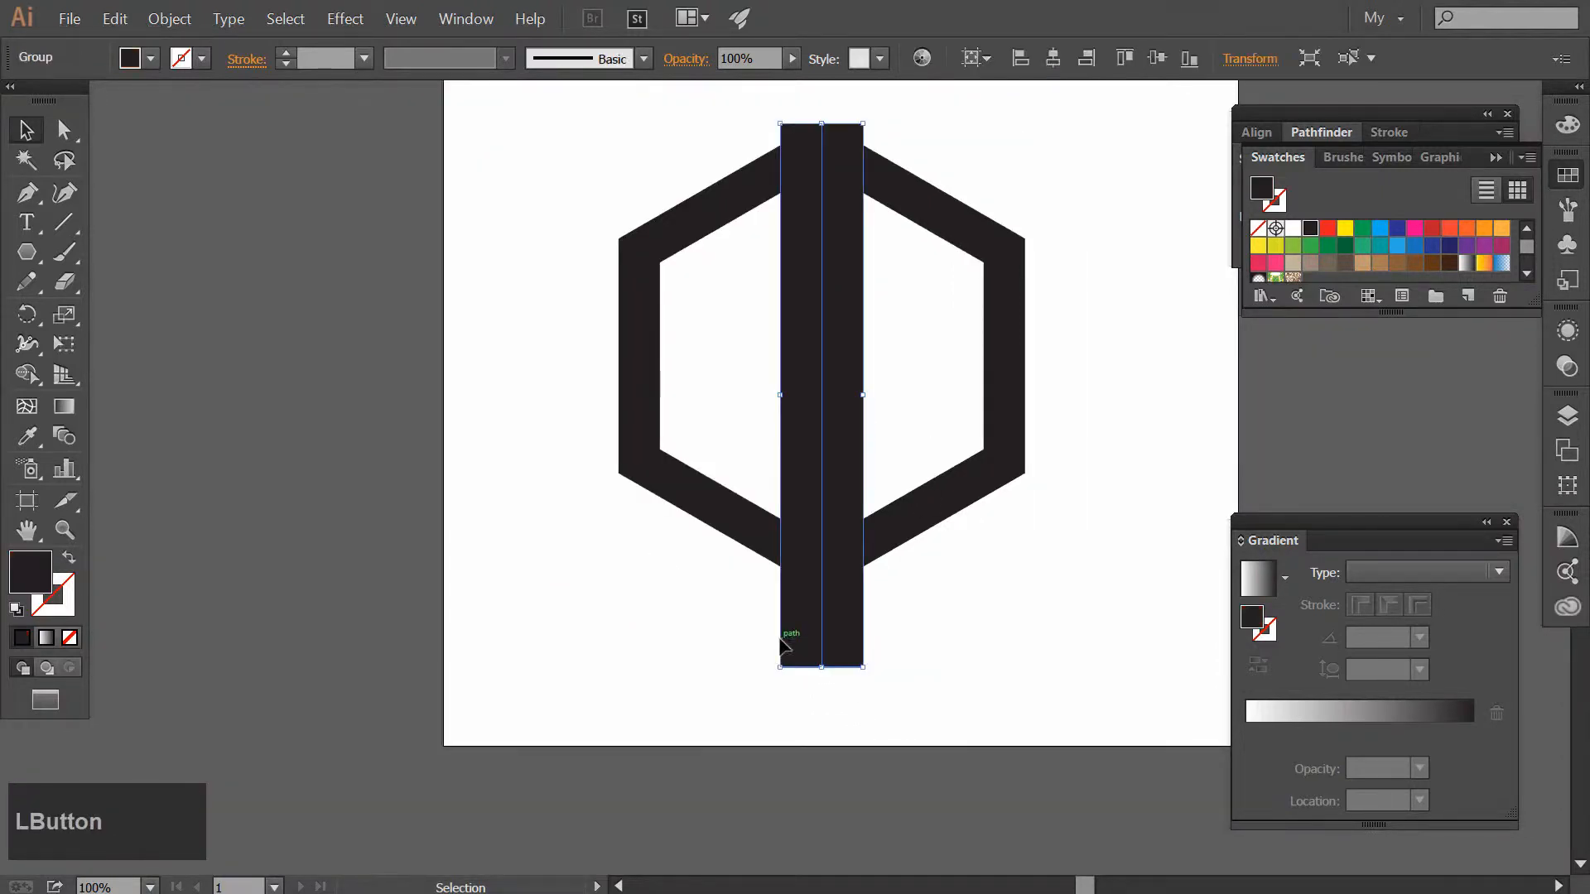
{"action": "key", "text": "Up"}
{"action": "key", "text": "Up"}
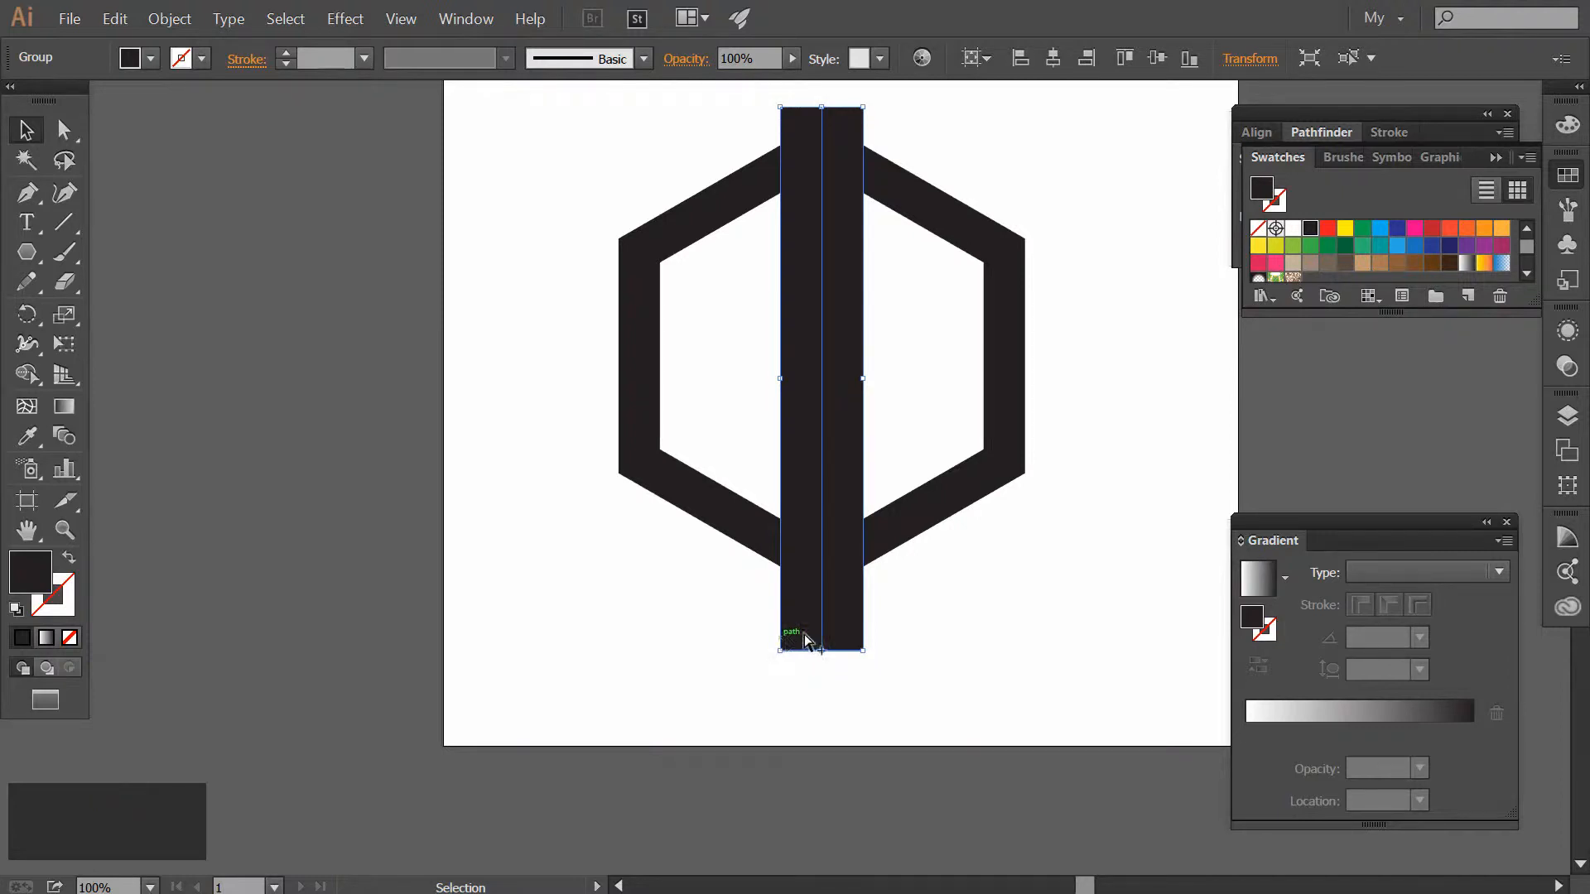
{"action": "left_click_drag", "start_coordinate": [835, 643], "coordinate": [748, 633], "text": "alt+shift"}
Change the outer hexagon's stroke colour to blue
{"action": "mouse_move", "coordinate": [1062, 119]}
{"action": "left_mouse_down"}
{"action": "mouse_move", "coordinate": [947, 326]}
{"action": "mouse_move", "coordinate": [948, 356]}
{"action": "left_mouse_up"}
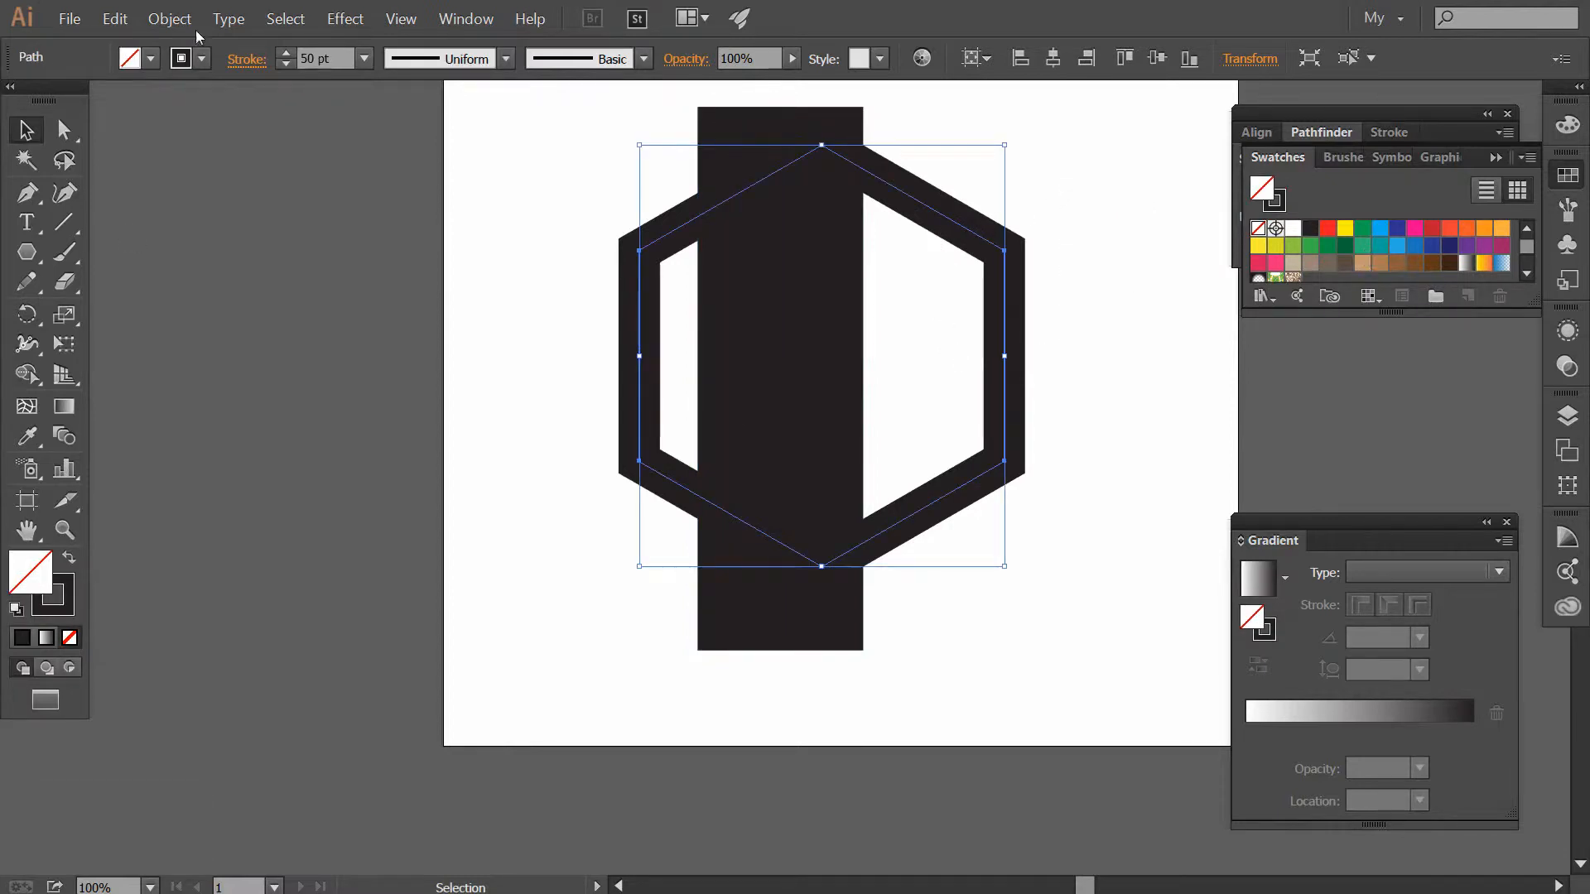
{"action": "left_click", "coordinate": [203, 58]}
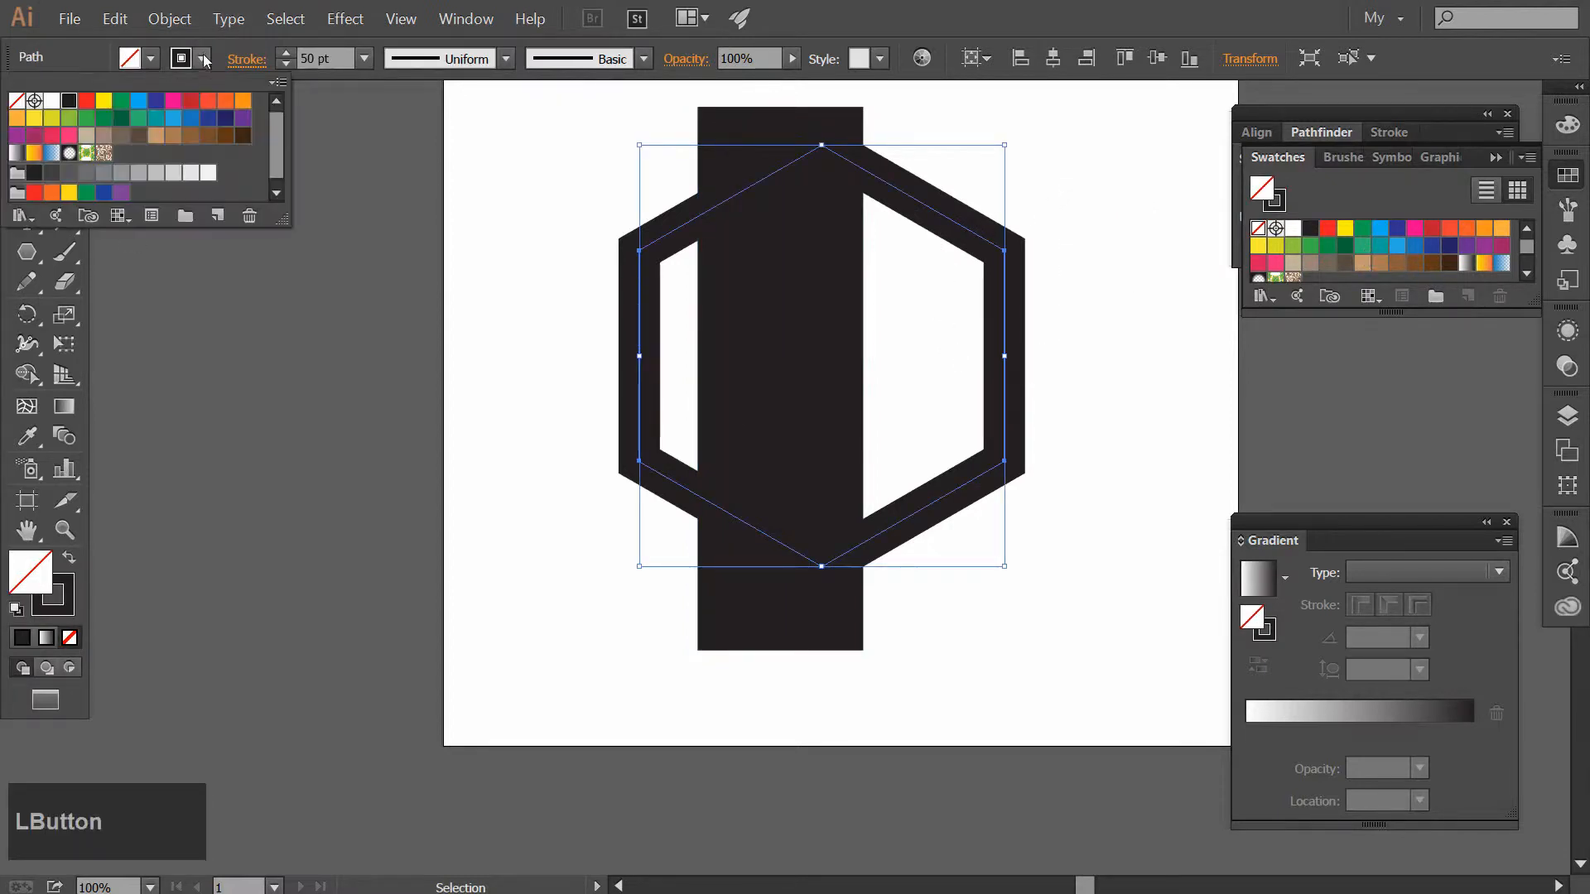
{"action": "left_click", "coordinate": [191, 118]}
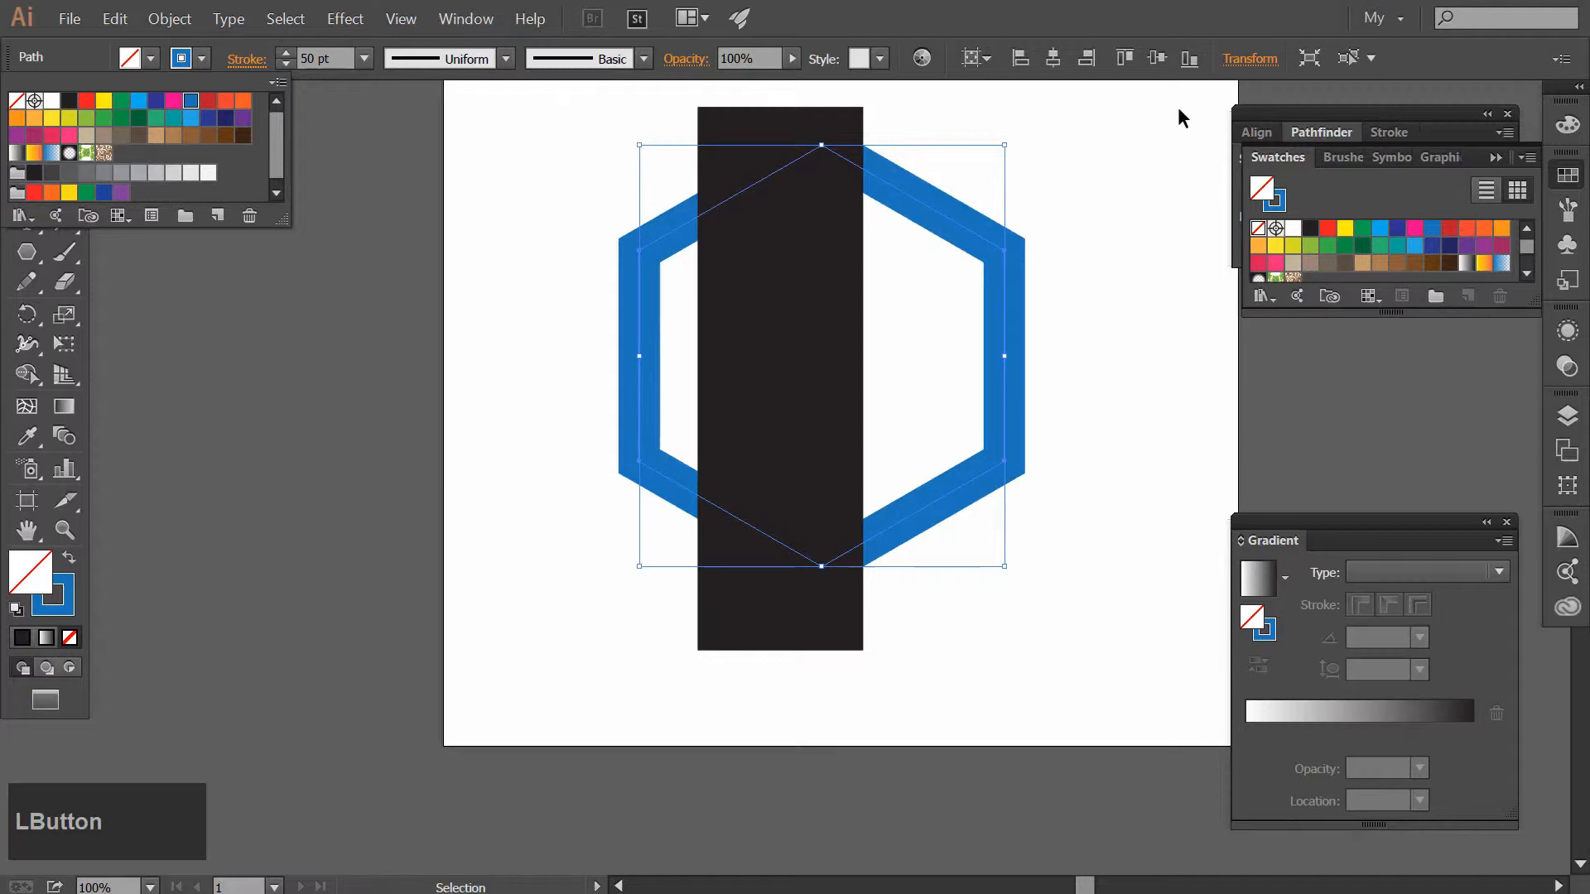
Scale the blue hexagon proportionally to a width of 250 px so its left side aligns with the bars
{"action": "key", "text": "ctrl+equal"}
{"action": "left_click_drag", "start_coordinate": [556, 349], "coordinate": [585, 577]}
{"action": "left_click", "coordinate": [1238, 62]}
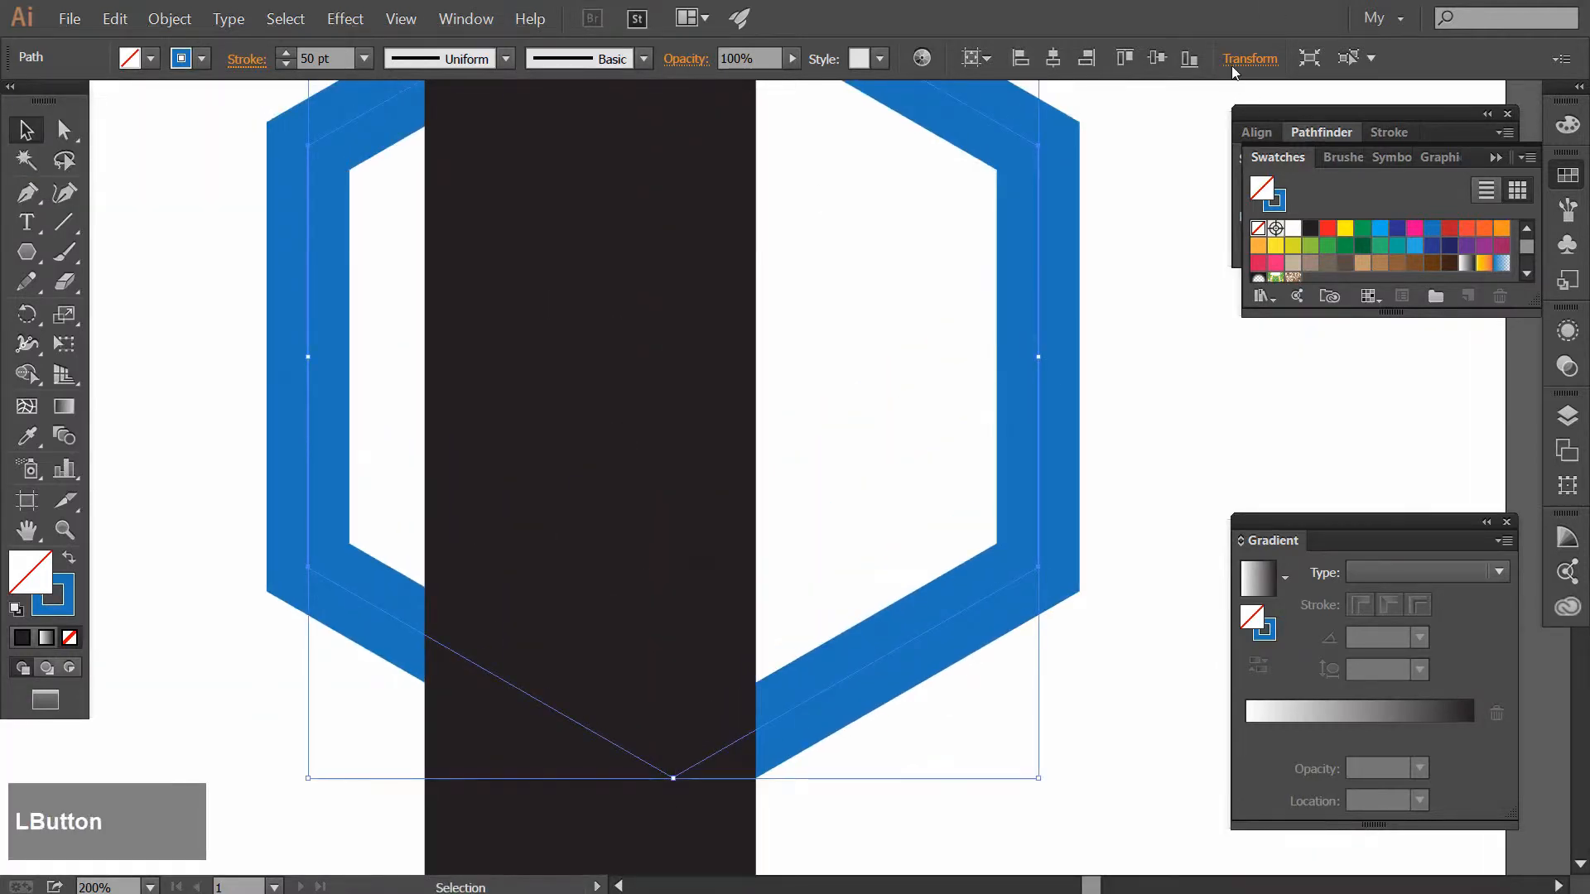
{"action": "left_click", "coordinate": [1197, 98]}
{"action": "scroll", "coordinate": [1196, 98], "scroll_direction": "down", "scroll_amount": 11}
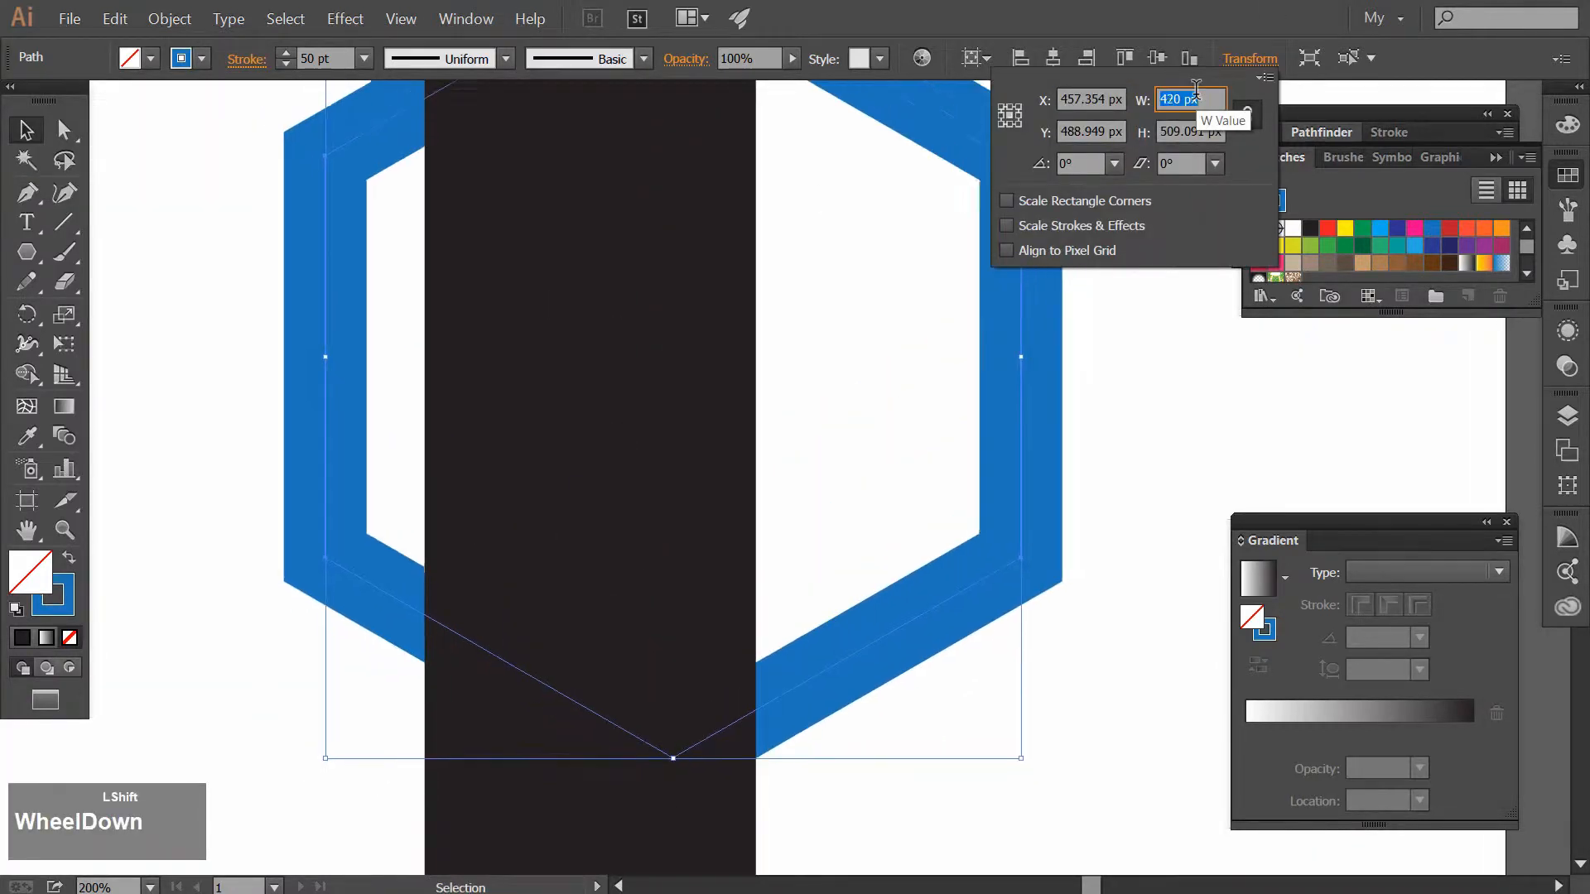
{"action": "scroll", "coordinate": [1196, 99], "scroll_direction": "down", "scroll_amount": 8}
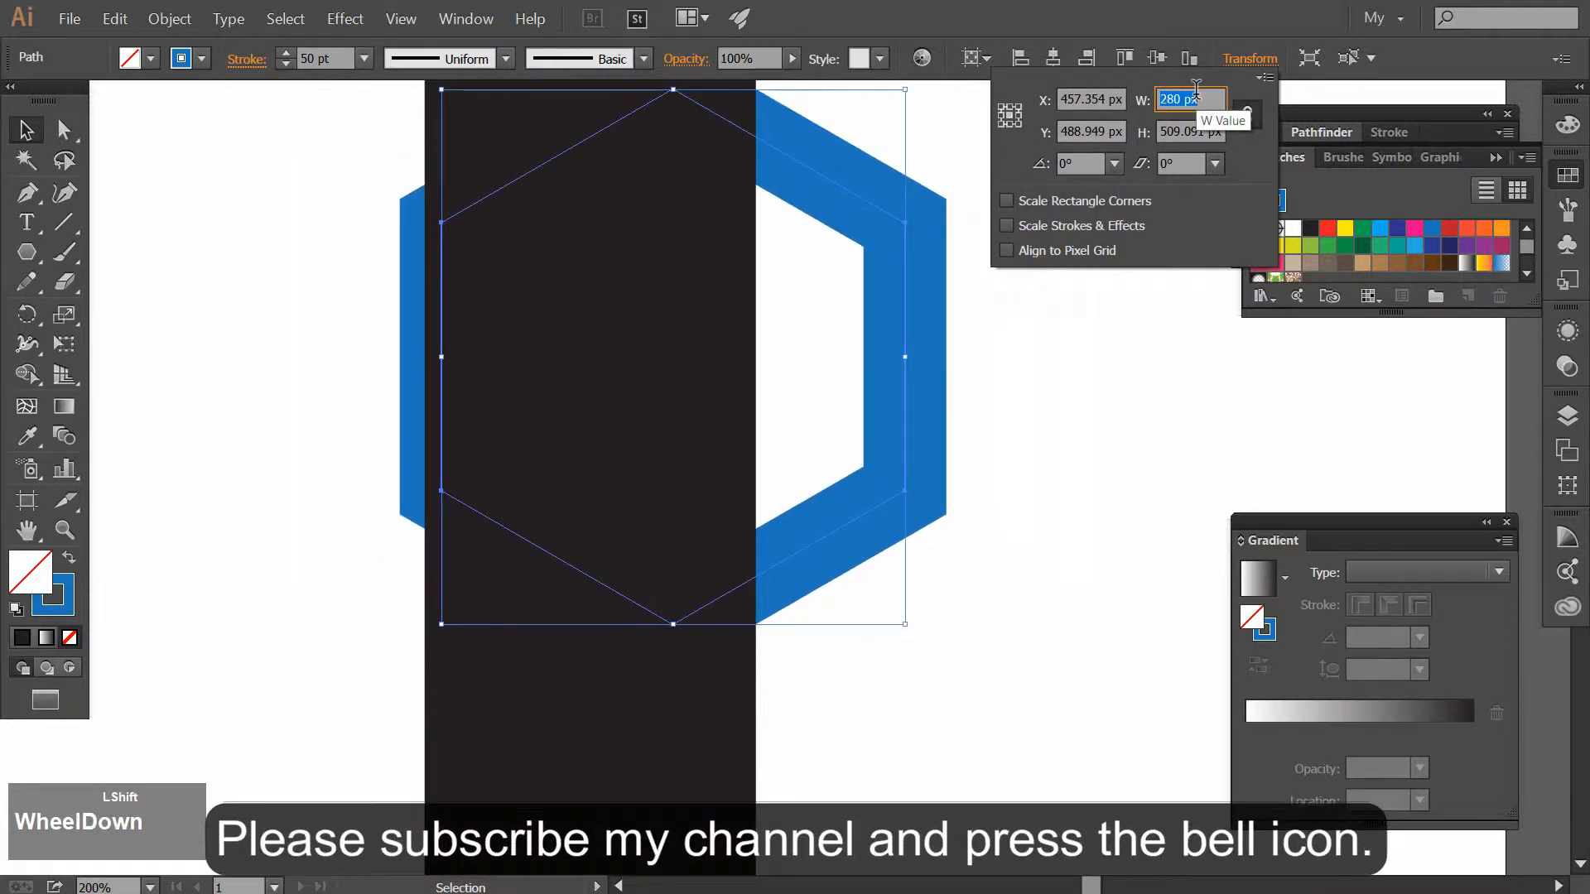
{"action": "scroll", "coordinate": [1196, 99], "scroll_direction": "up", "scroll_amount": 2}
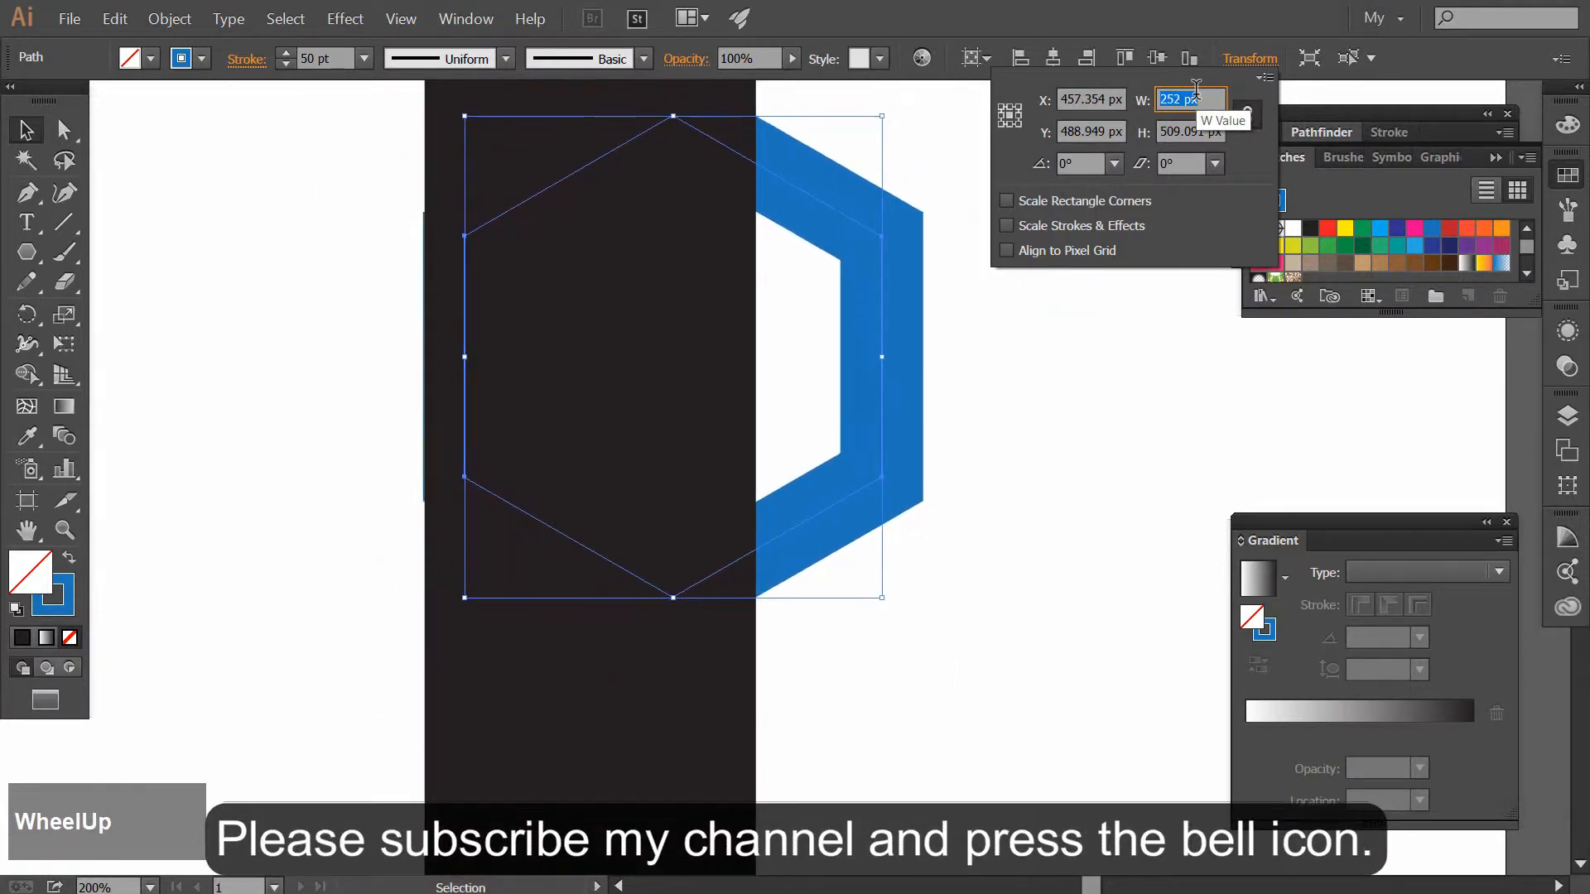
{"action": "scroll", "coordinate": [1197, 88], "scroll_direction": "down", "scroll_amount": 1}
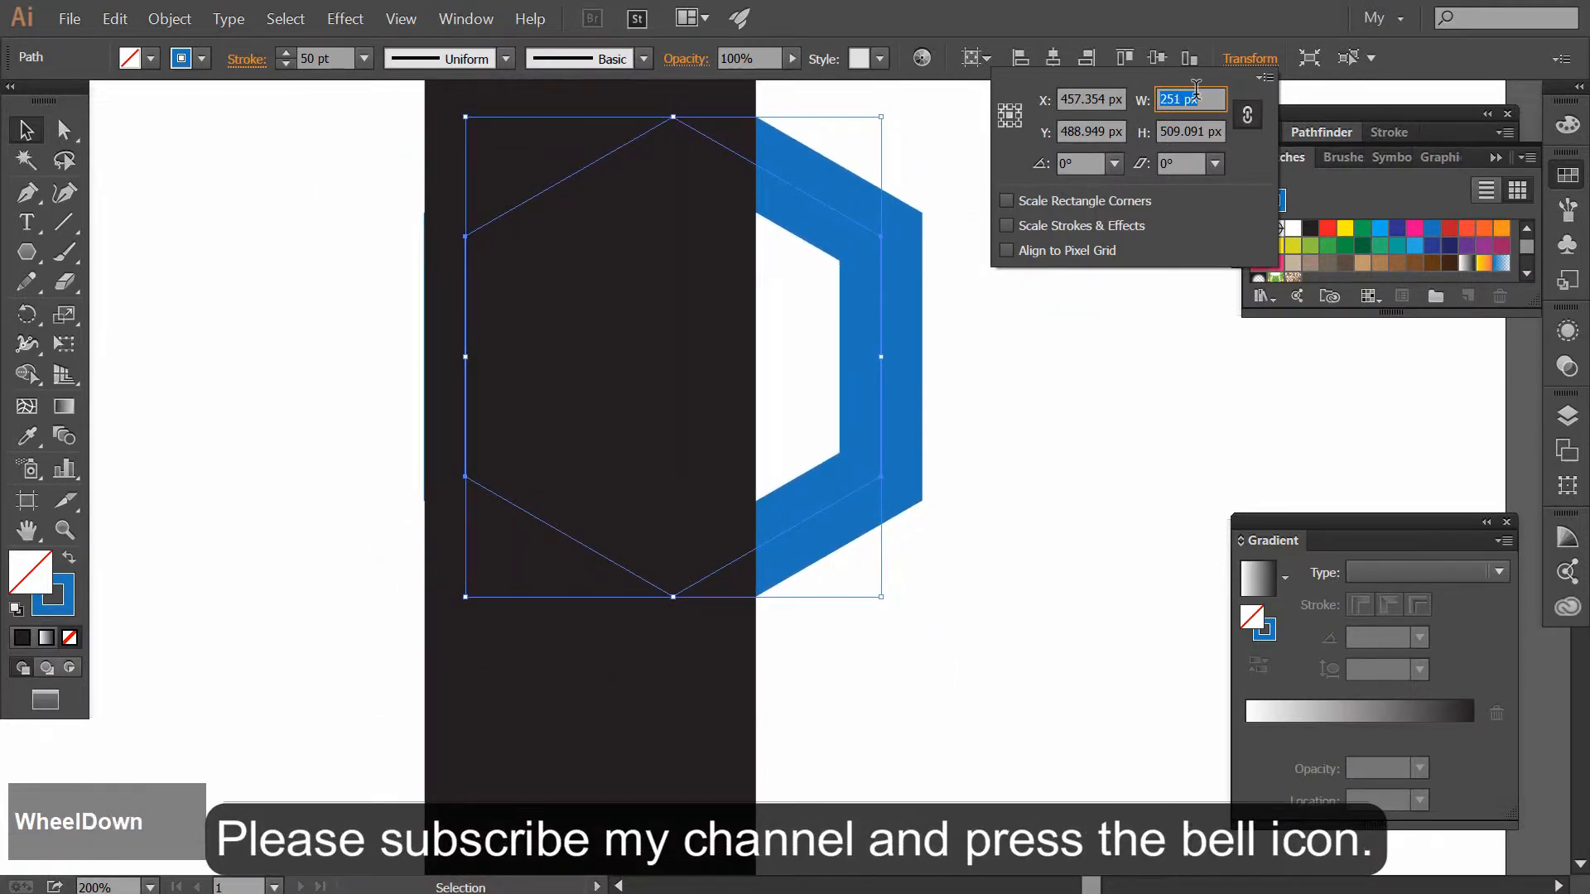
{"action": "scroll", "coordinate": [1197, 88], "scroll_direction": "down", "scroll_amount": 1}
{"action": "left_click", "coordinate": [1078, 484]}
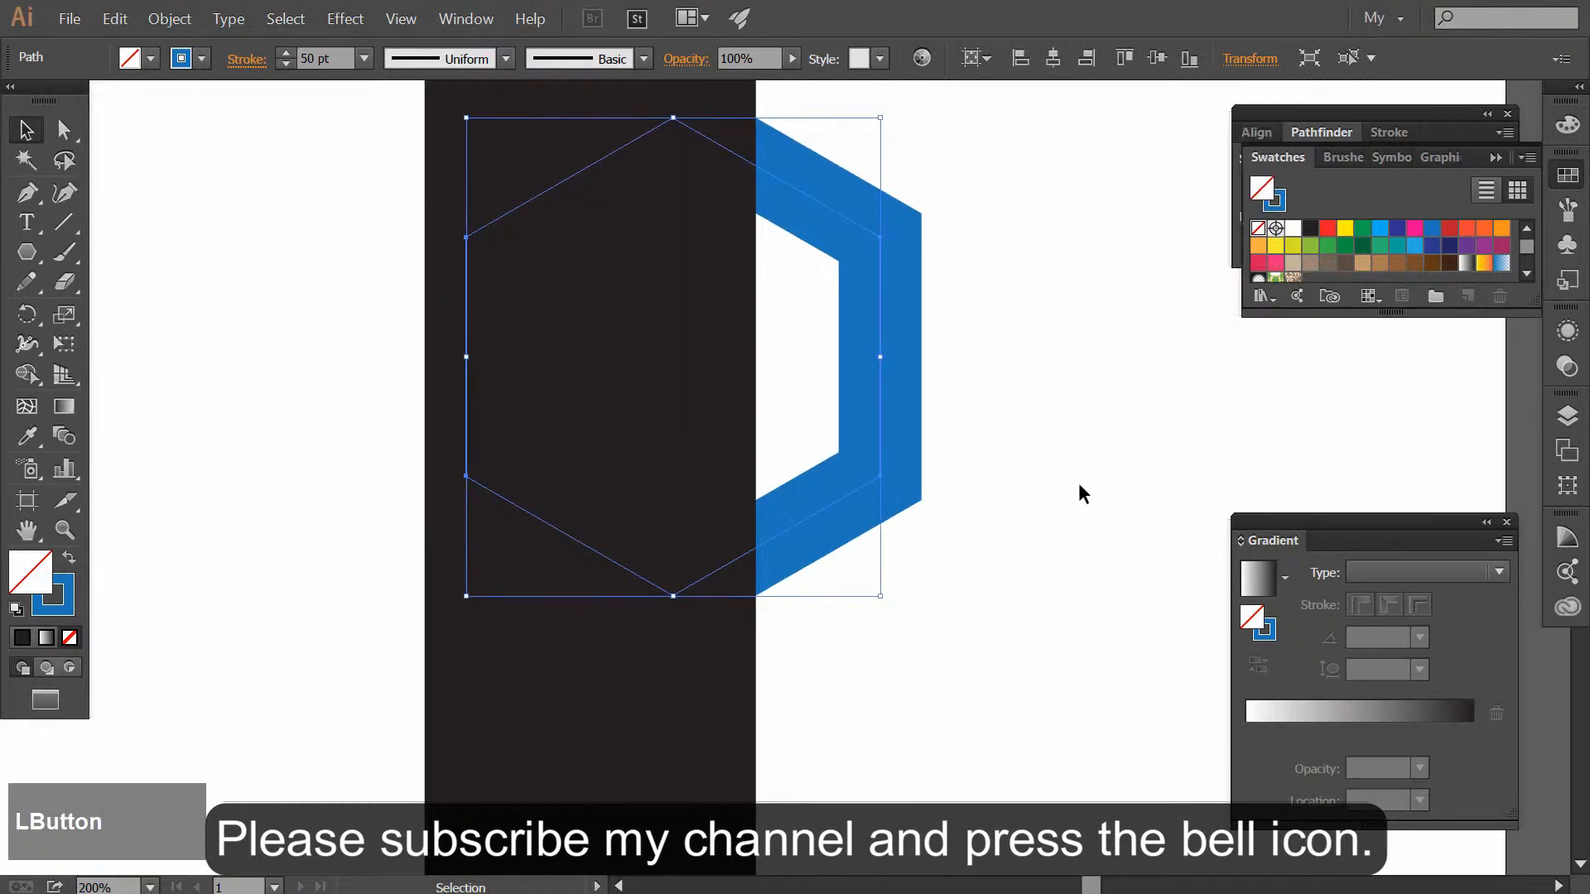
{"action": "scroll", "coordinate": [1076, 479], "scroll_direction": "down", "scroll_amount": 1}
{"action": "left_click", "coordinate": [1011, 588]}
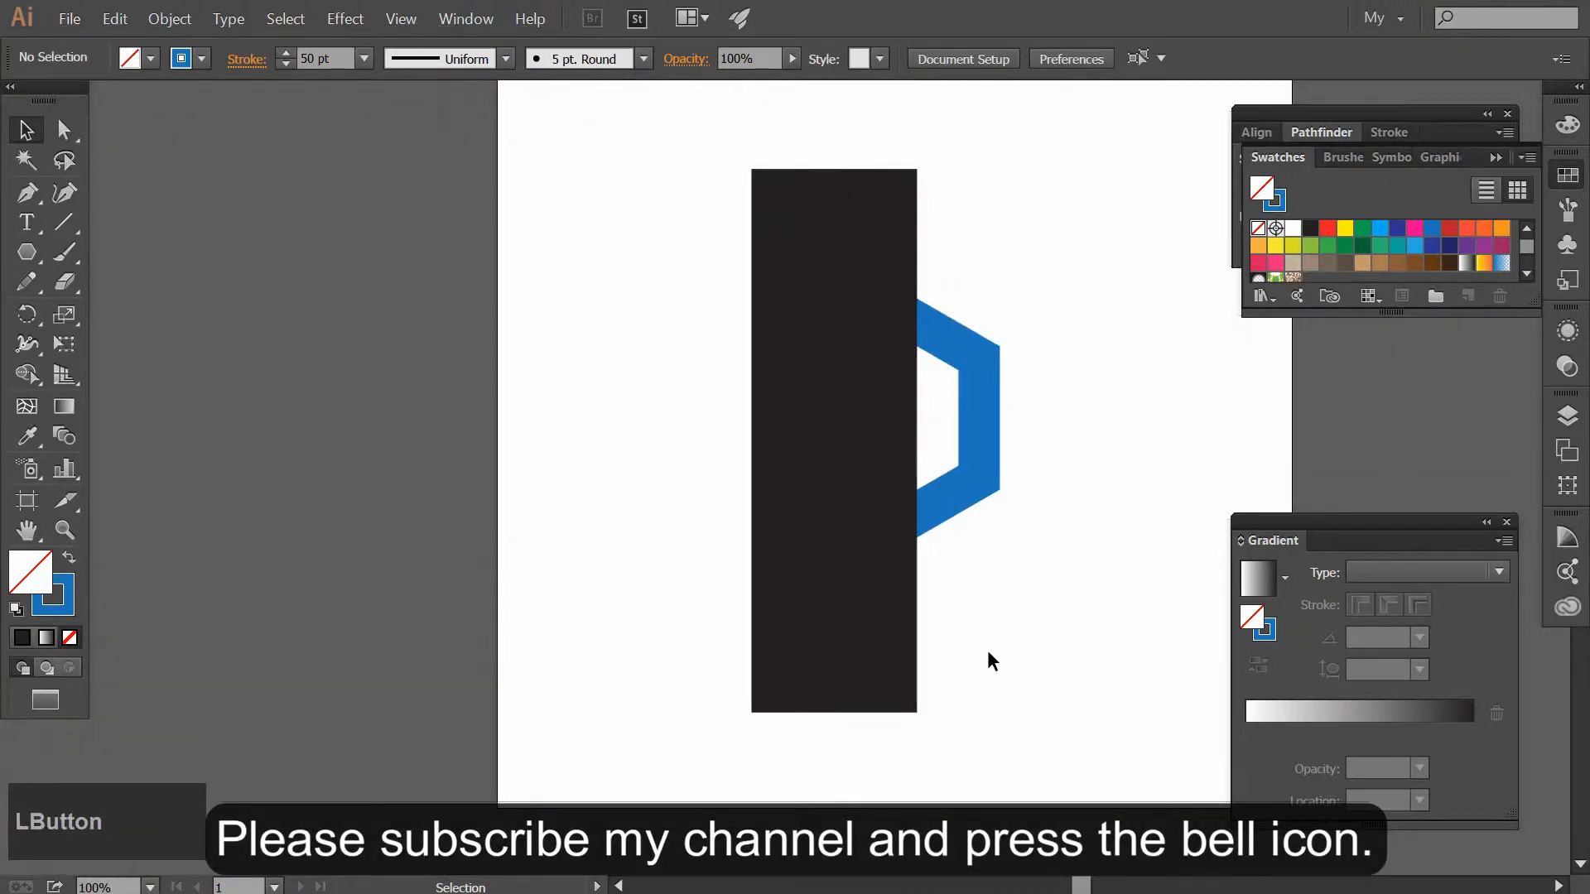
Place a duplicate of the four vertical bars to the left of the originals and group the copies
{"action": "left_click_drag", "start_coordinate": [991, 660], "coordinate": [750, 662]}
{"action": "left_click_drag", "start_coordinate": [895, 641], "coordinate": [596, 620]}
{"action": "right_click", "coordinate": [596, 619]}
{"action": "left_click", "coordinate": [643, 697]}
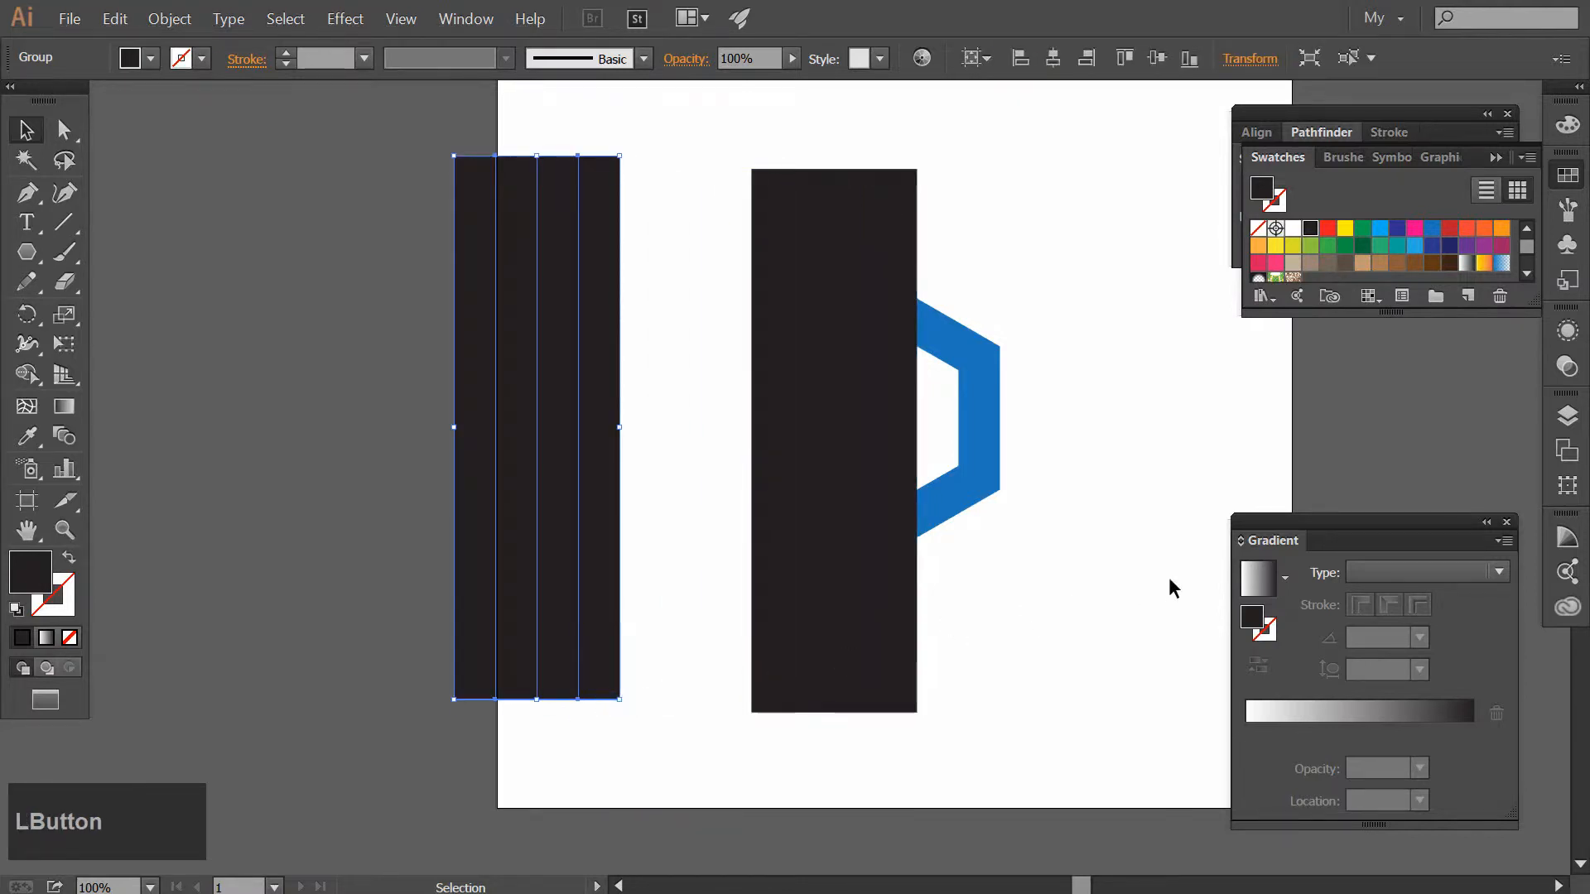
Hide the two vertical bar groups that cover the hexagons
{"action": "left_click_drag", "start_coordinate": [1076, 611], "coordinate": [812, 701]}
{"action": "left_click", "coordinate": [1570, 418]}
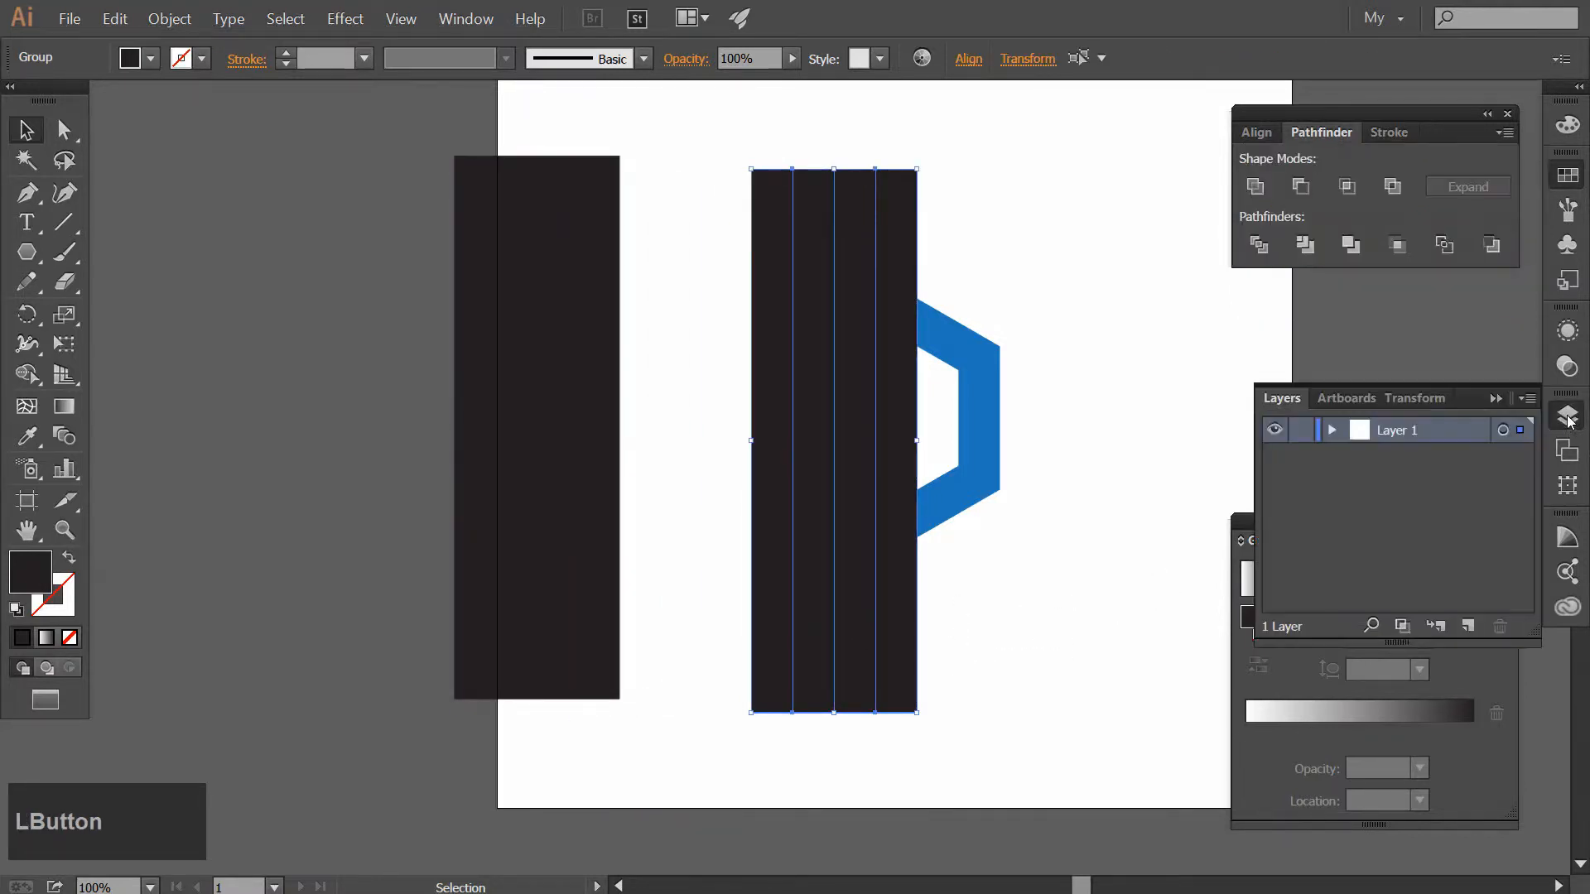
{"action": "left_click", "coordinate": [1334, 430]}
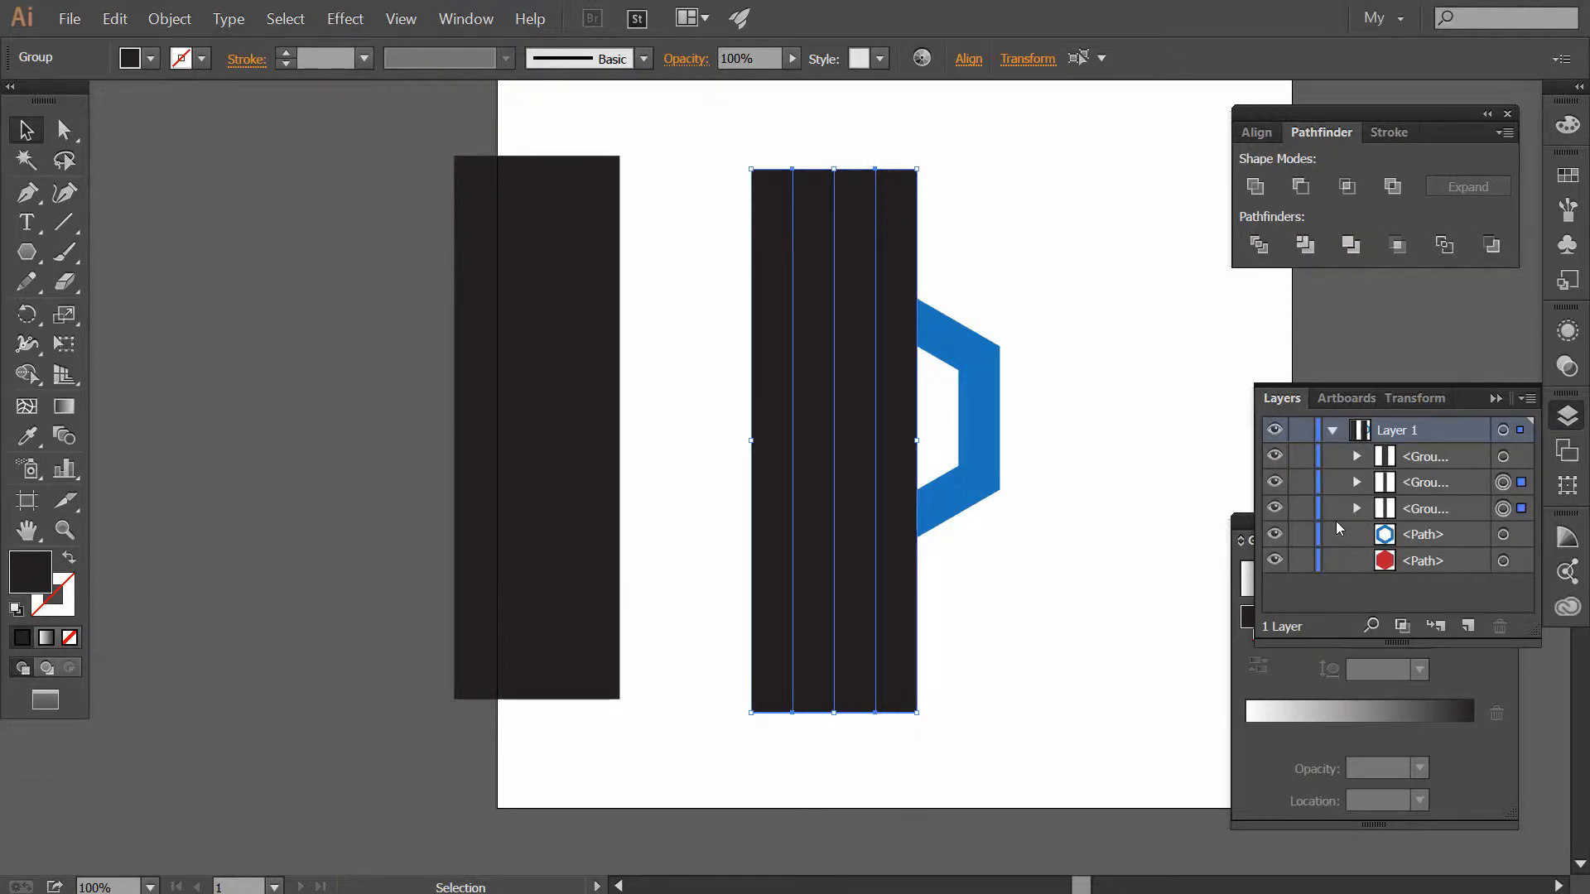
{"action": "left_click", "coordinate": [1275, 509]}
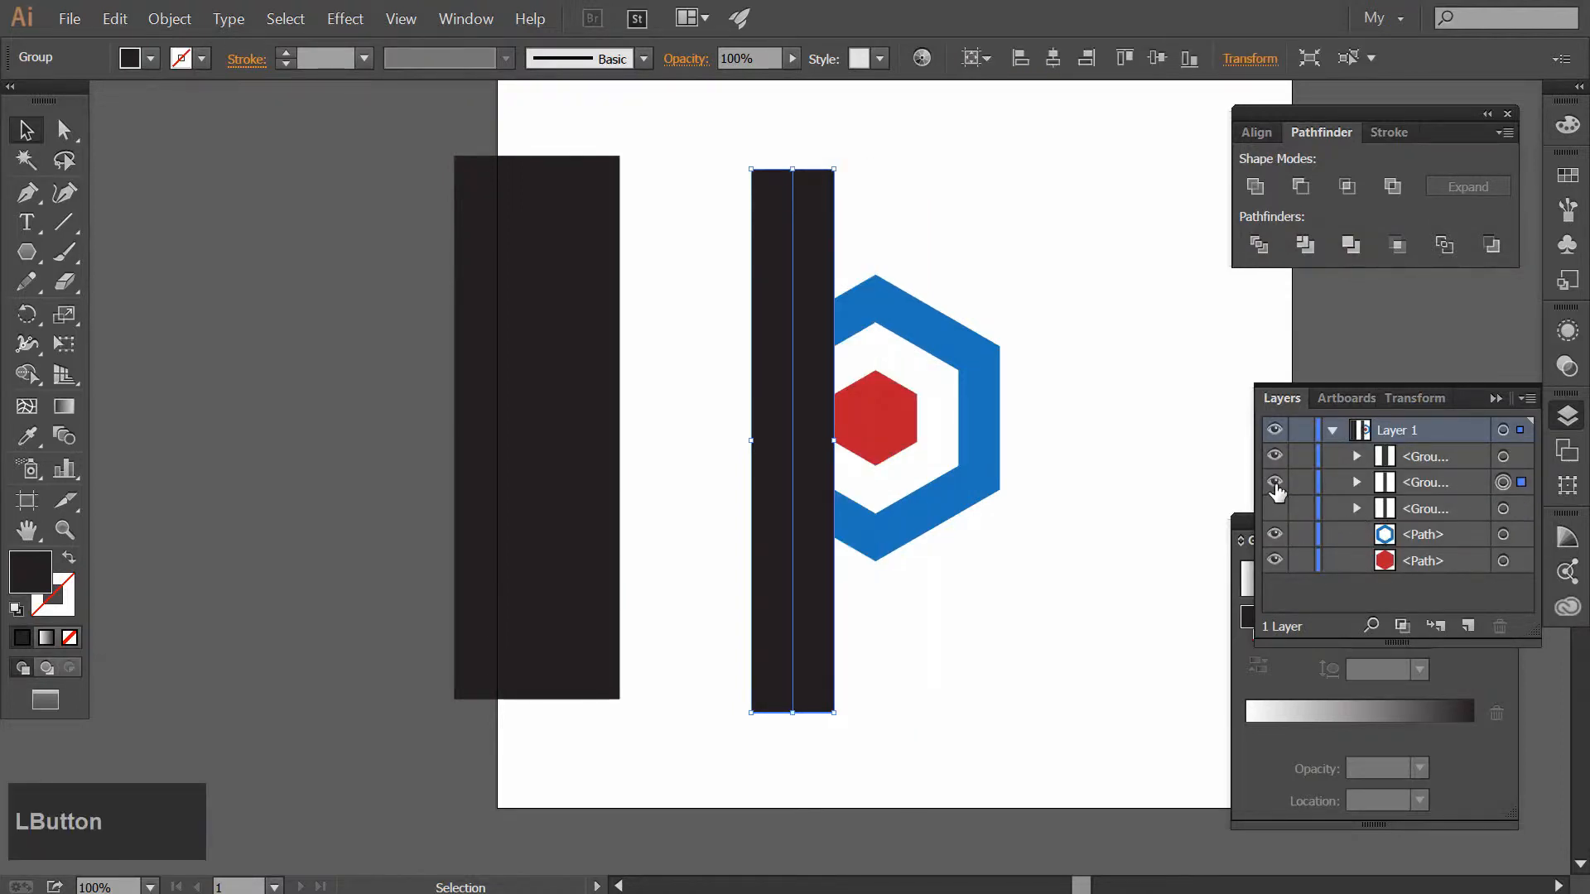
{"action": "left_click", "coordinate": [1276, 483]}
Rotate the duplicate bar group beside the hexagons by 60°
{"action": "left_click_drag", "start_coordinate": [688, 673], "coordinate": [427, 630]}
{"action": "right_click", "coordinate": [527, 598]}
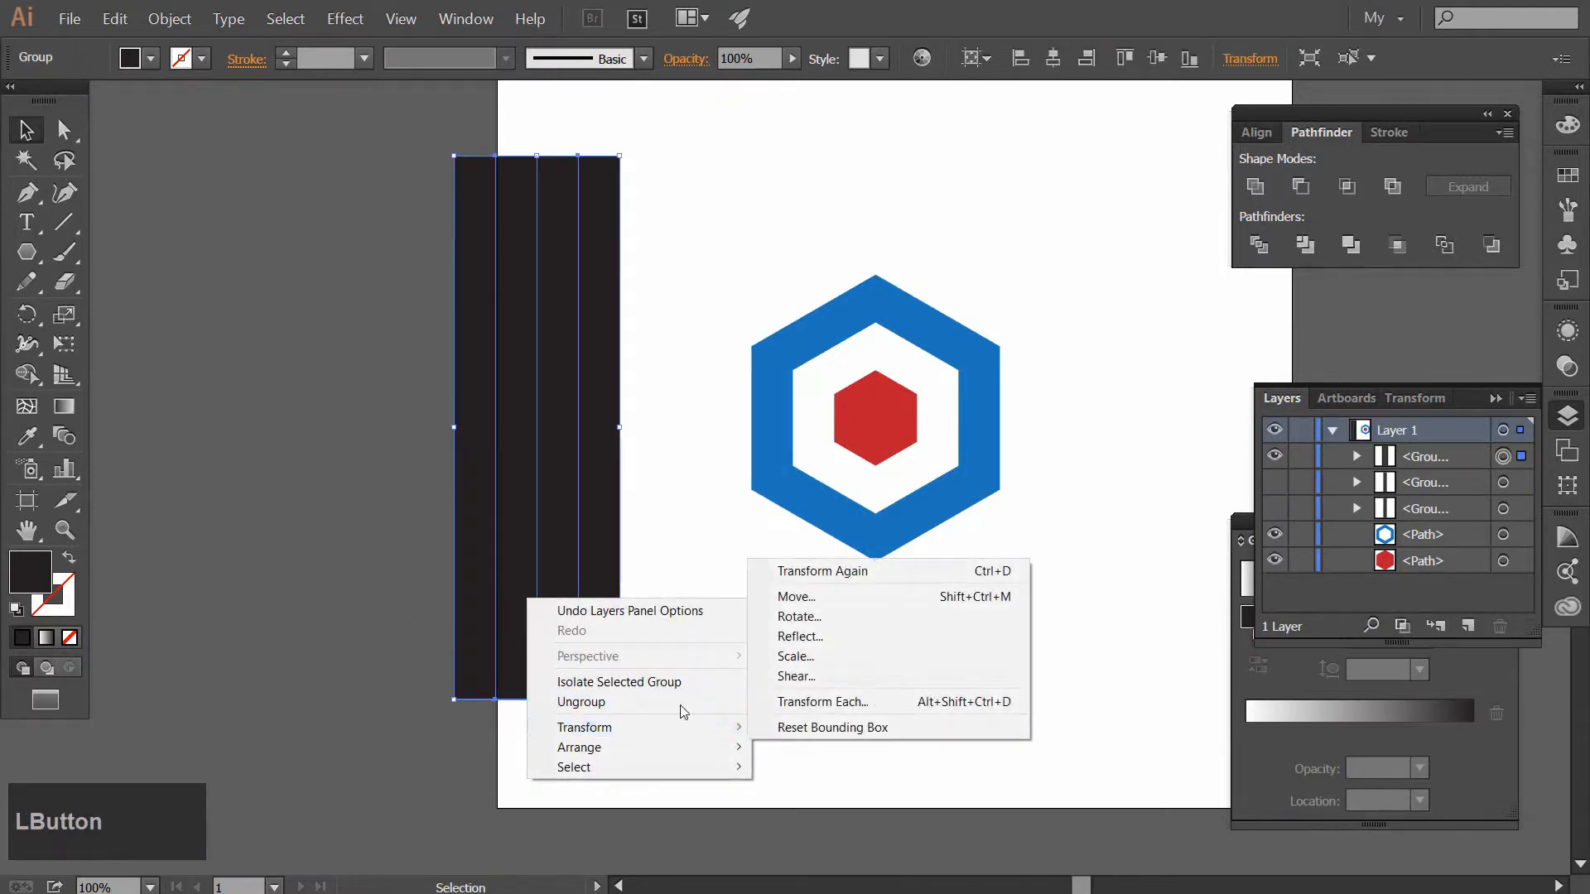
{"action": "left_click", "coordinate": [876, 616]}
{"action": "left_click", "coordinate": [1115, 237]}
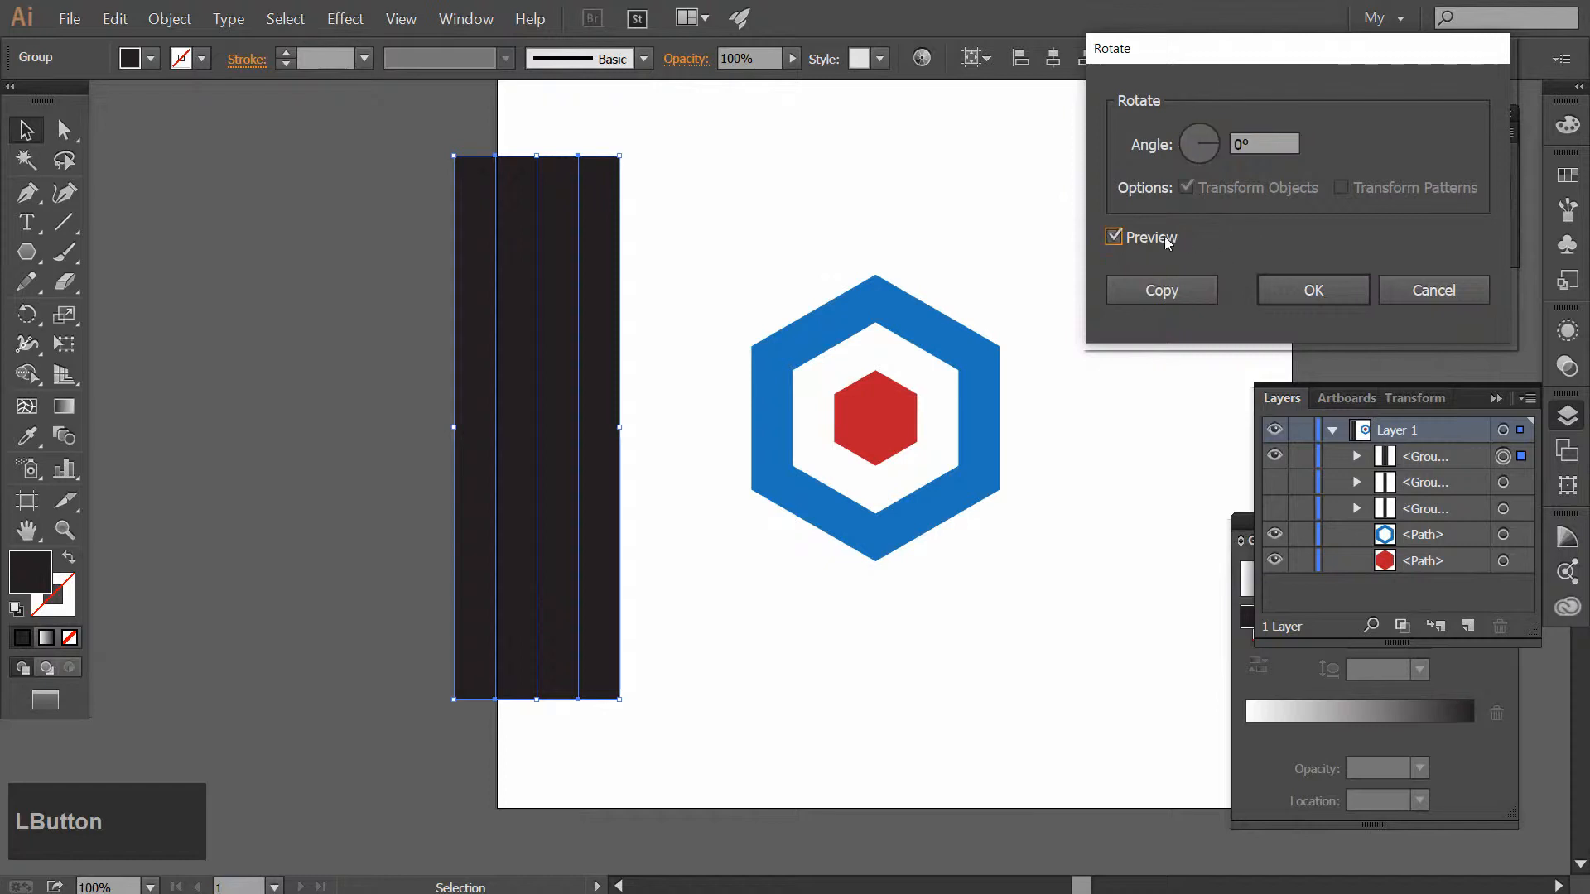
{"action": "scroll", "coordinate": [1274, 138], "scroll_direction": "up", "scroll_amount": 4}
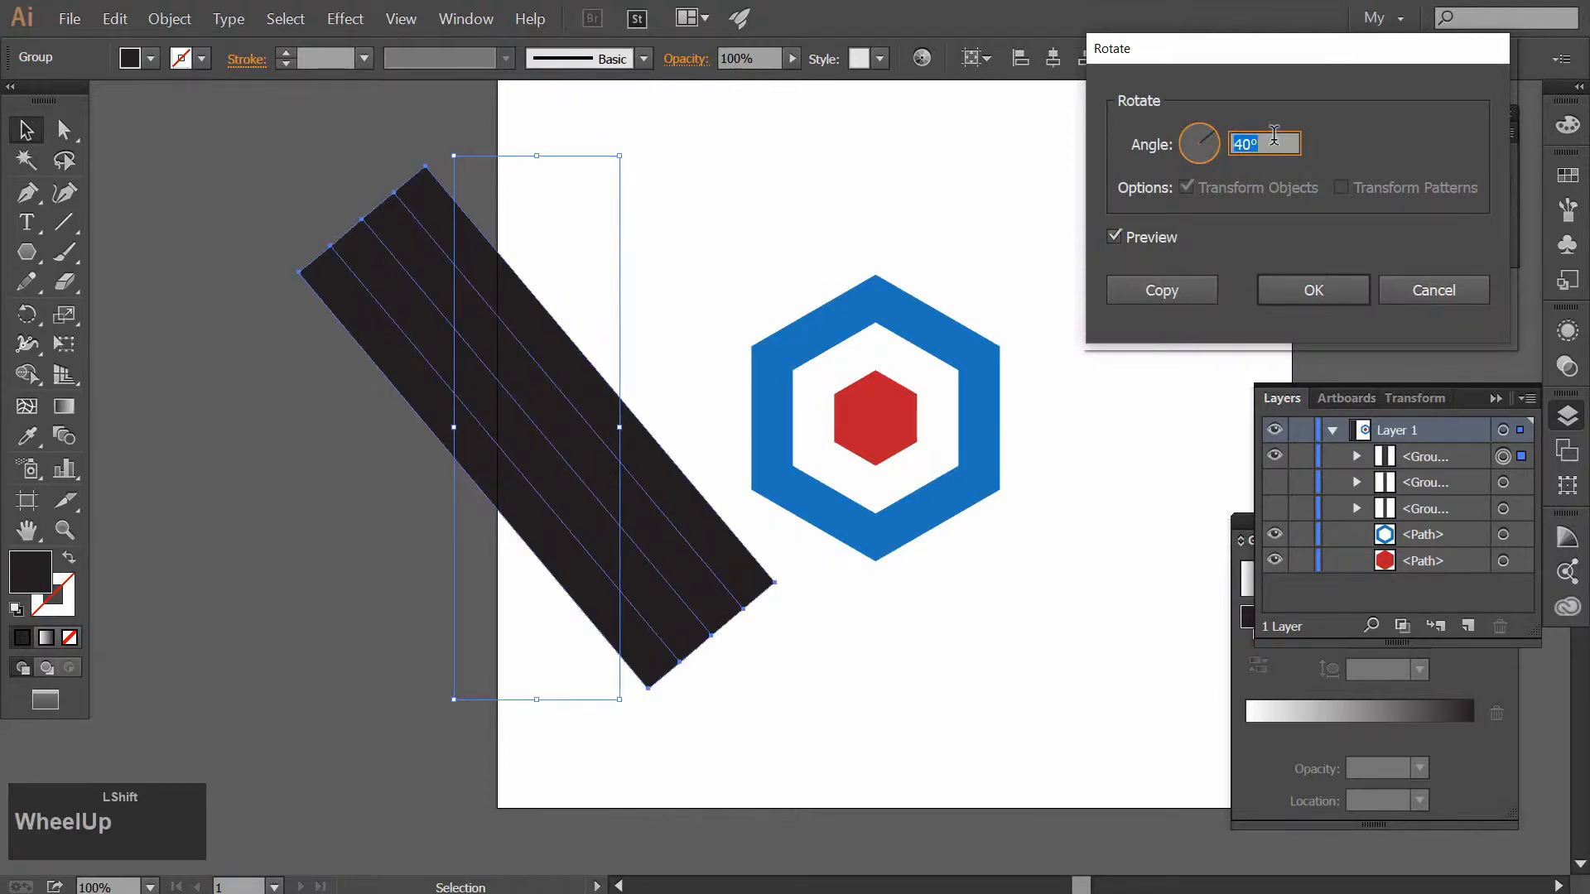
{"action": "scroll", "coordinate": [1274, 135], "scroll_direction": "up", "scroll_amount": 2}
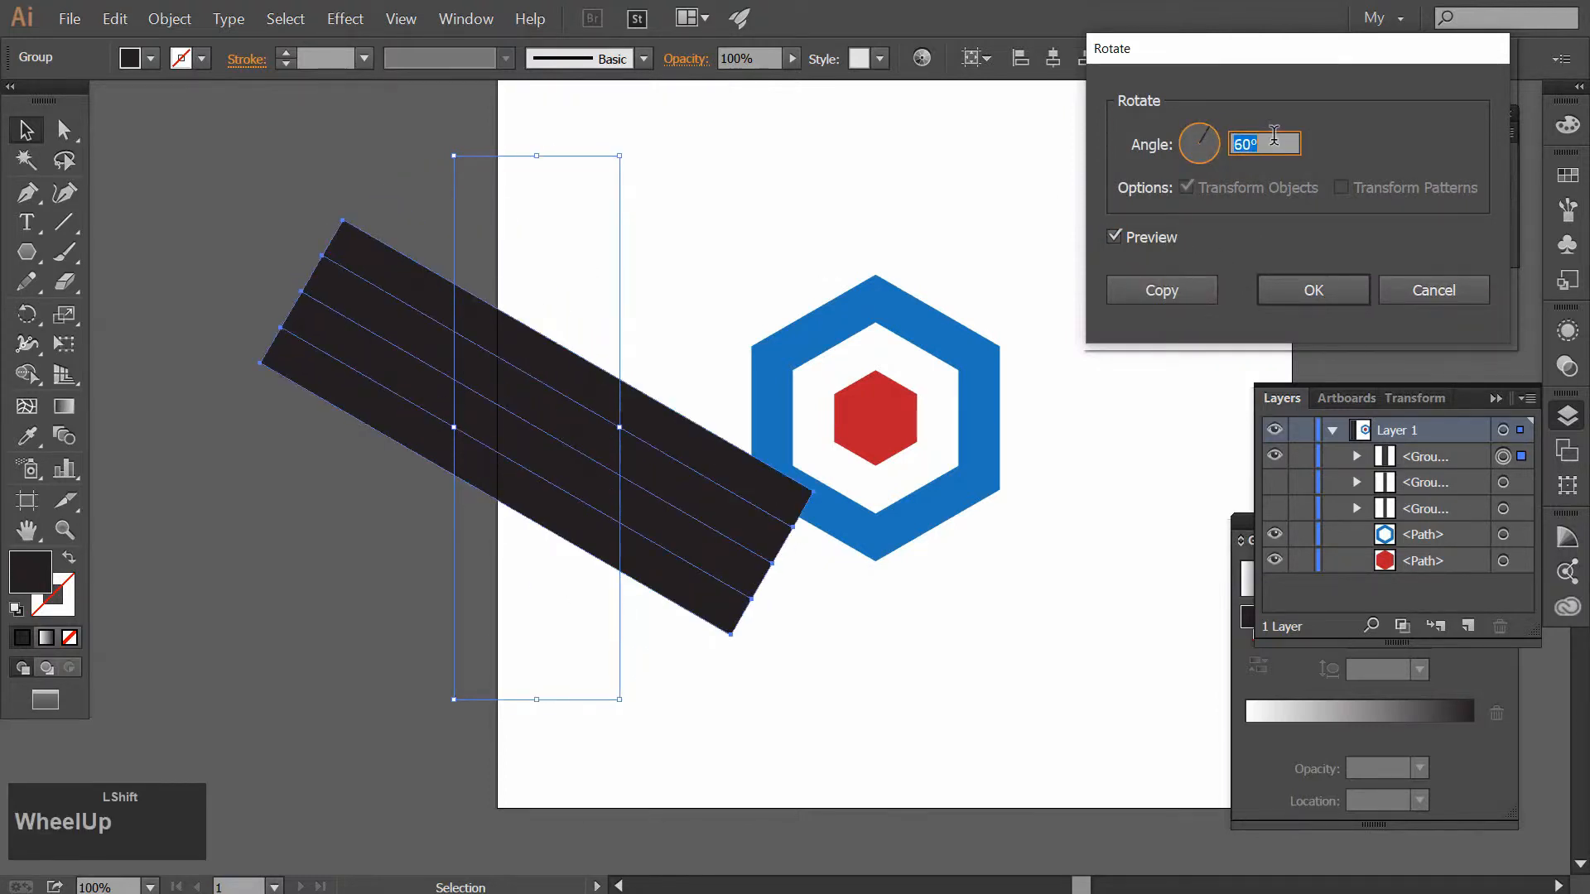
{"action": "left_click", "coordinate": [1295, 303]}
Move the rotated bar group so its upper edge meets the blue hexagon's lower-right corner
{"action": "left_click", "coordinate": [798, 689]}
{"action": "scroll", "coordinate": [787, 707], "scroll_direction": "up", "scroll_amount": 3}
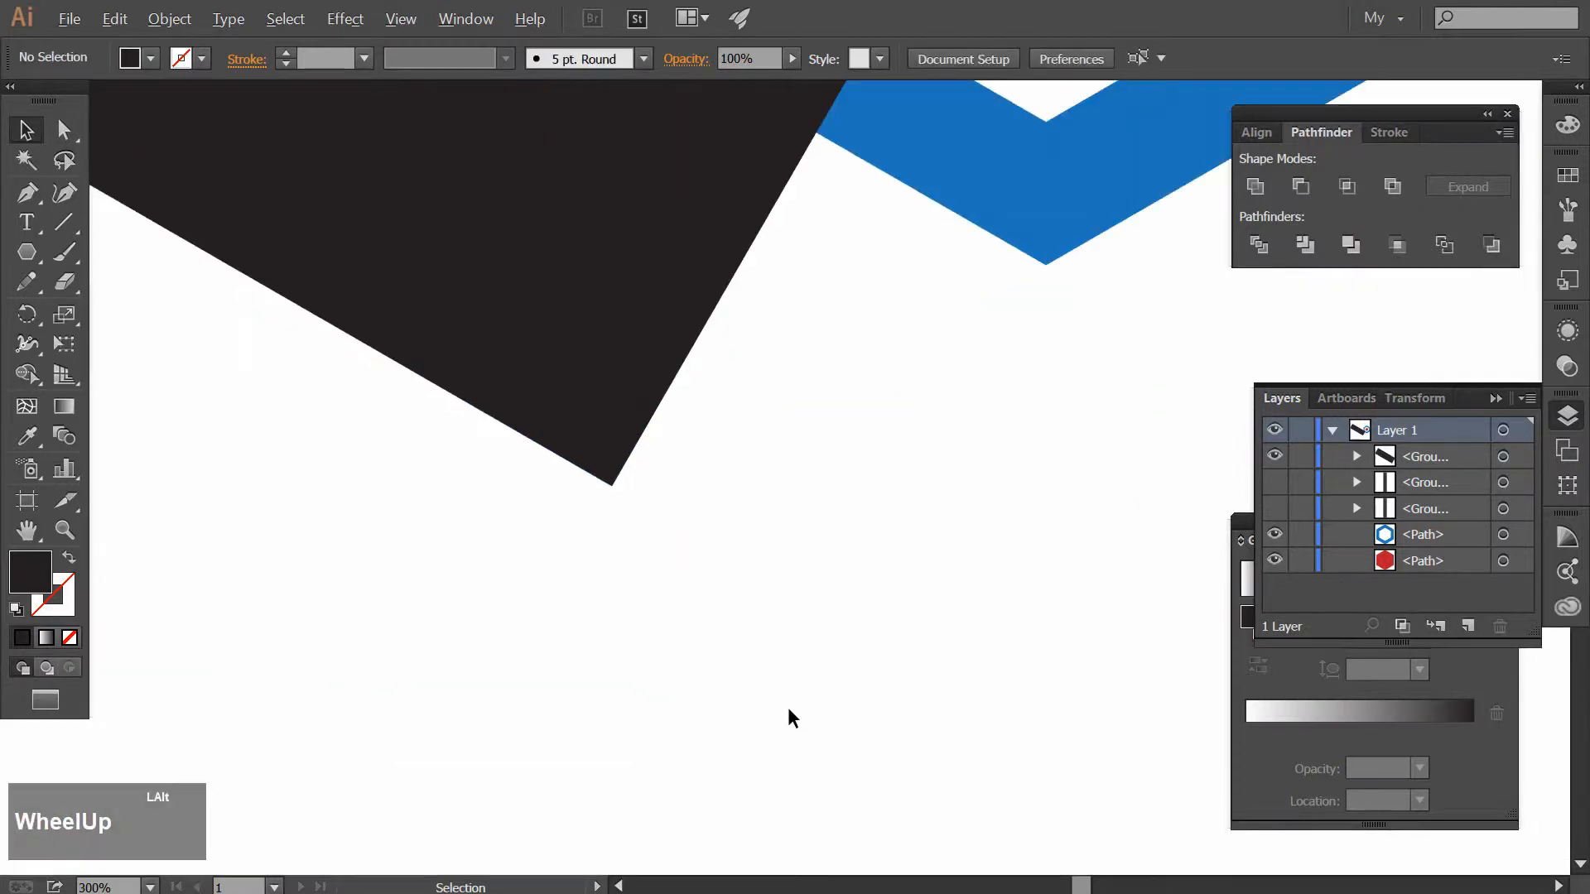
{"action": "left_click_drag", "start_coordinate": [976, 515], "coordinate": [543, 778]}
{"action": "left_click_drag", "start_coordinate": [357, 796], "coordinate": [744, 757]}
{"action": "left_click_drag", "start_coordinate": [1075, 787], "coordinate": [519, 468]}
{"action": "left_click", "coordinate": [923, 772]}
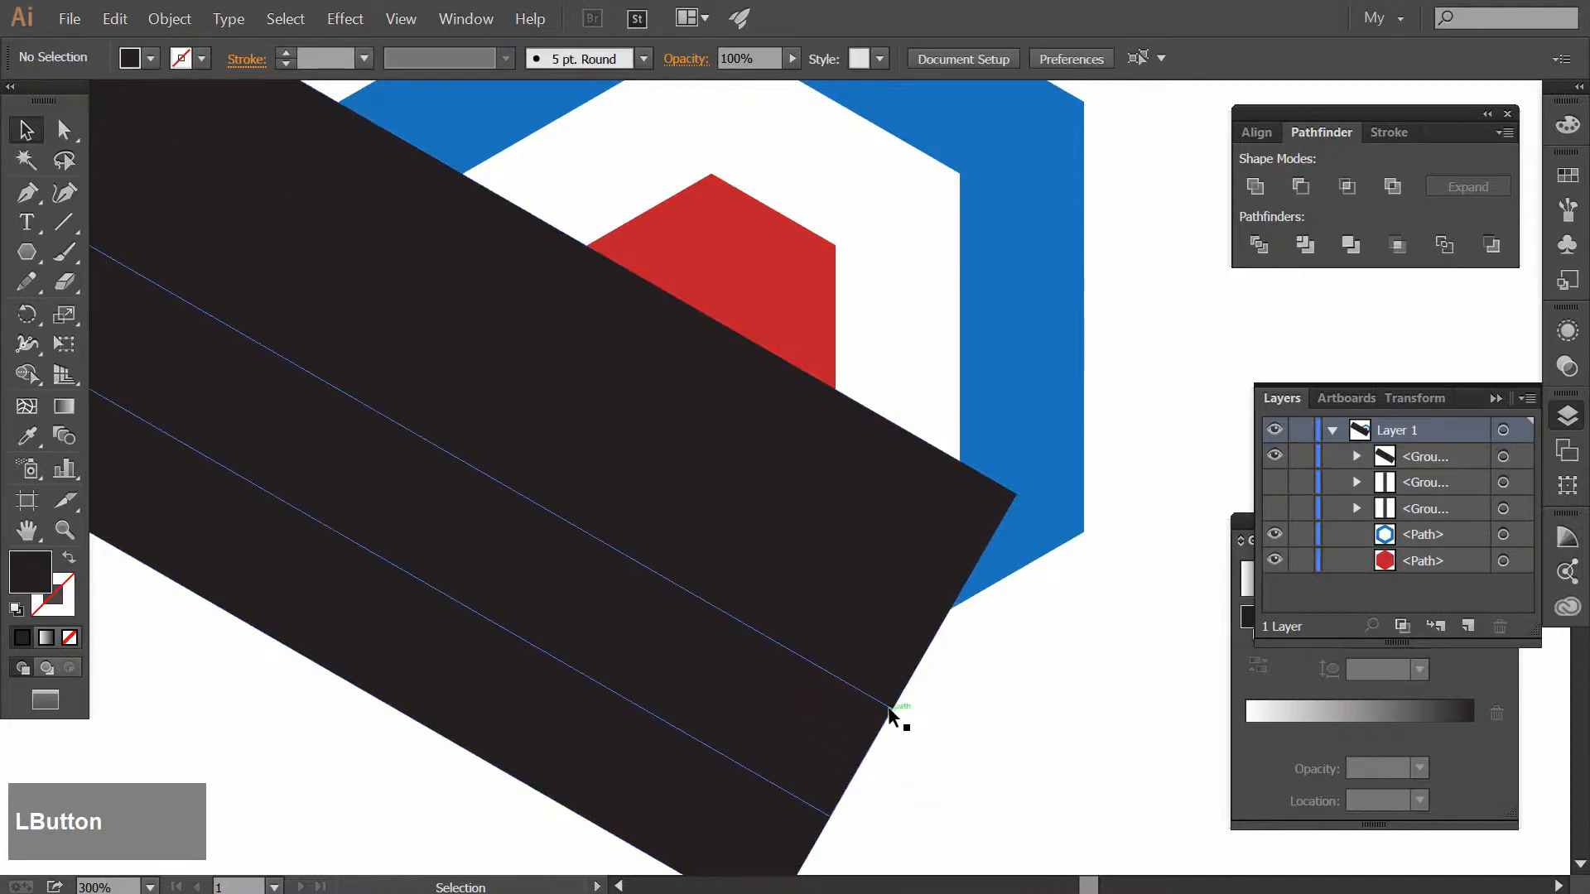
{"action": "left_click", "coordinate": [895, 709]}
{"action": "left_click_drag", "start_coordinate": [894, 709], "coordinate": [981, 766]}
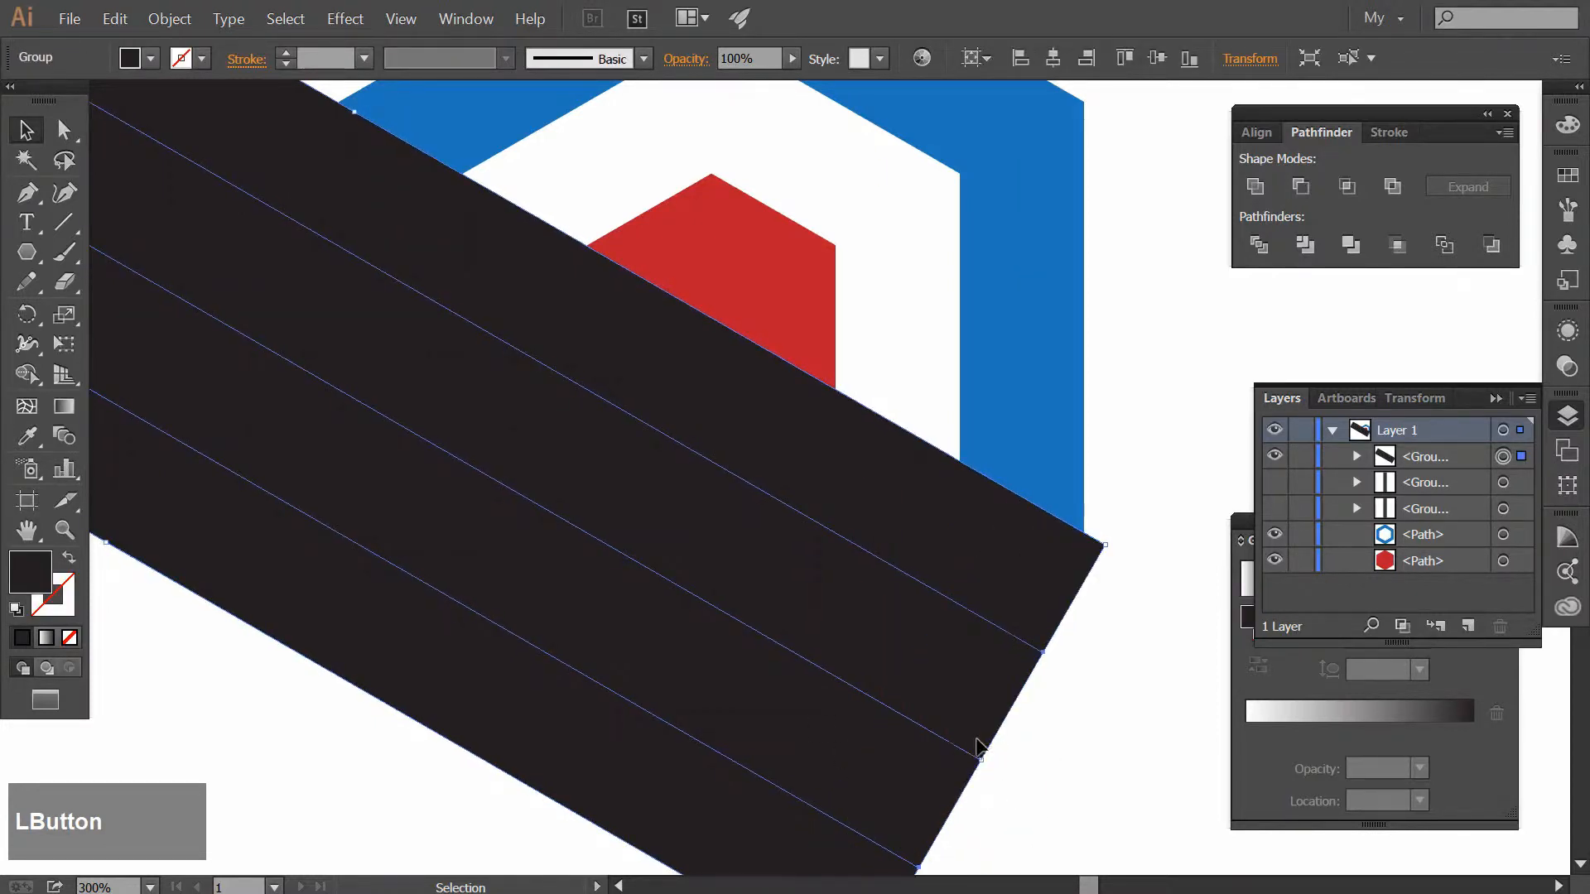
{"action": "scroll", "coordinate": [1058, 753], "scroll_direction": "down", "scroll_amount": 2}
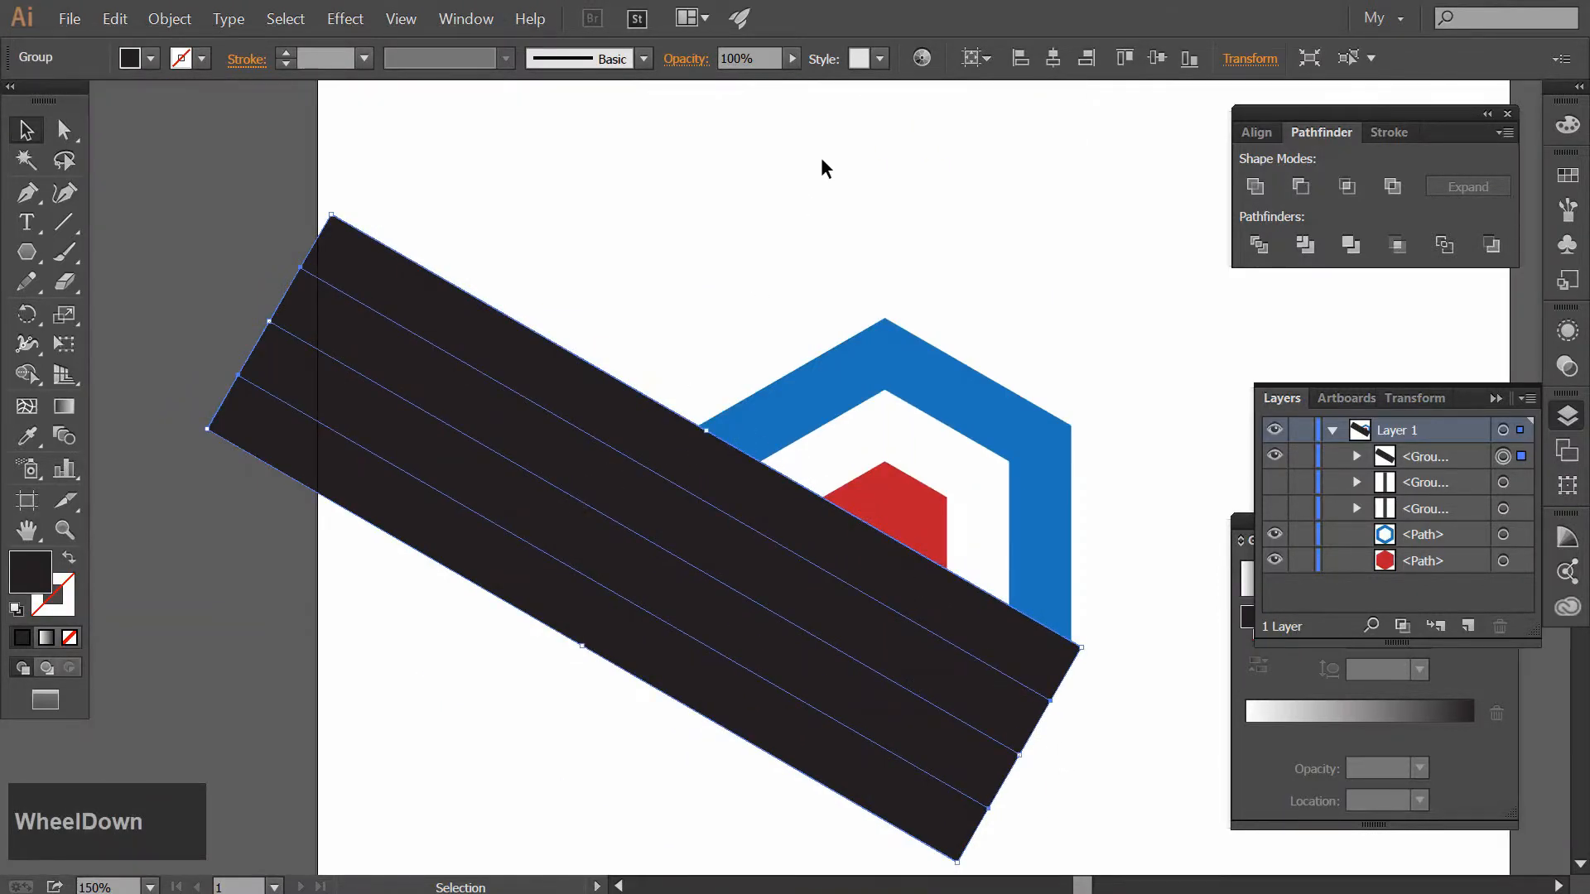
Show the two hidden vertical bar groups again
{"action": "left_click", "coordinate": [1275, 509]}
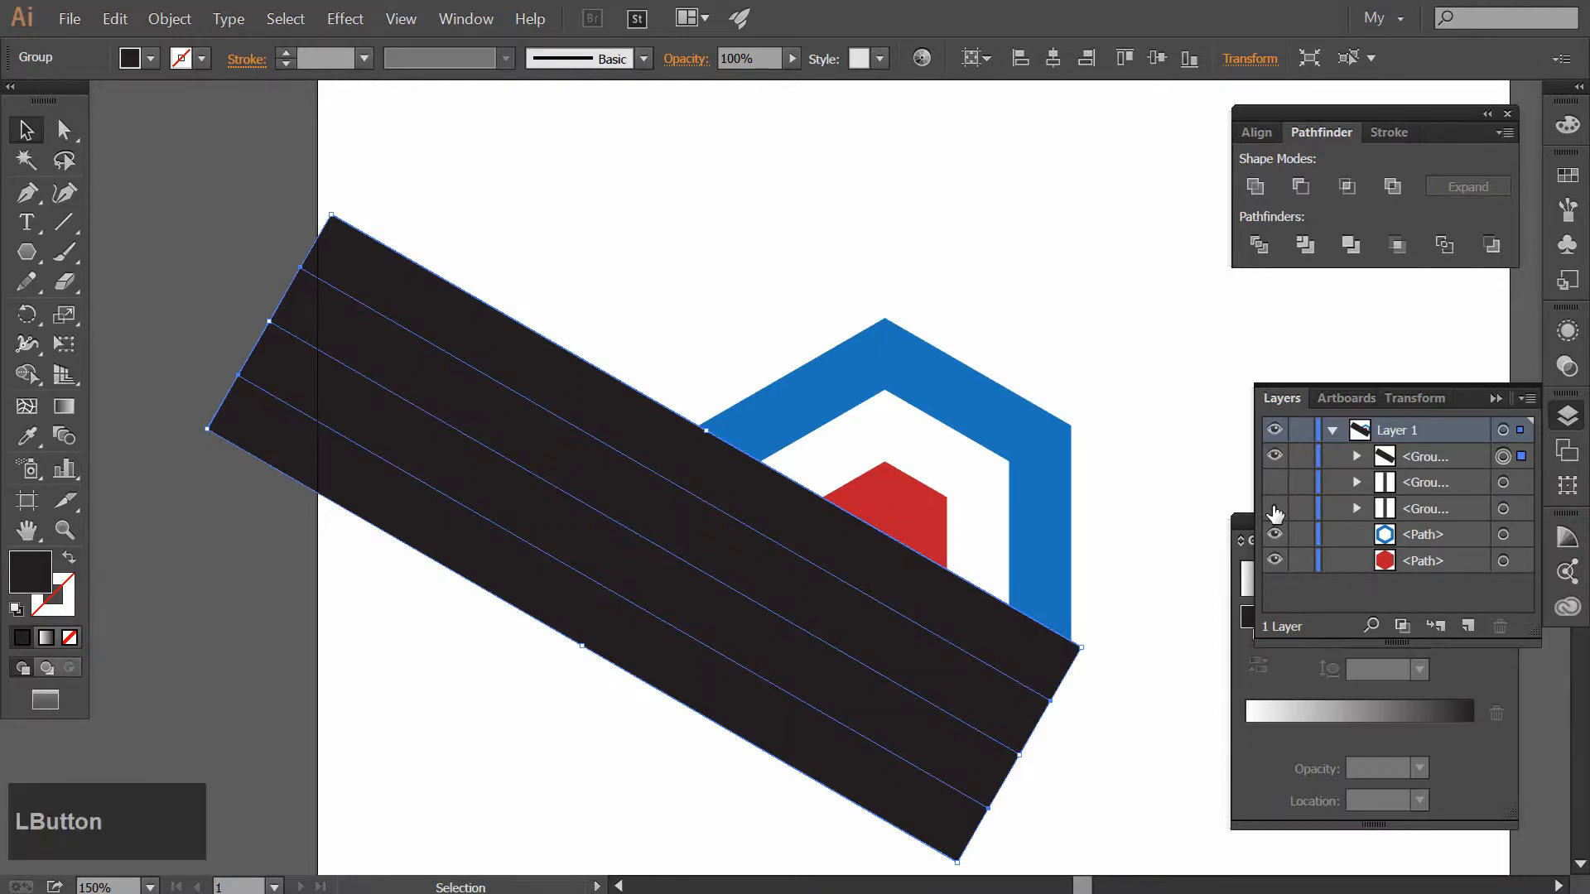
{"action": "left_click", "coordinate": [1274, 483]}
{"action": "scroll", "coordinate": [1093, 420], "scroll_direction": "down", "scroll_amount": 2}
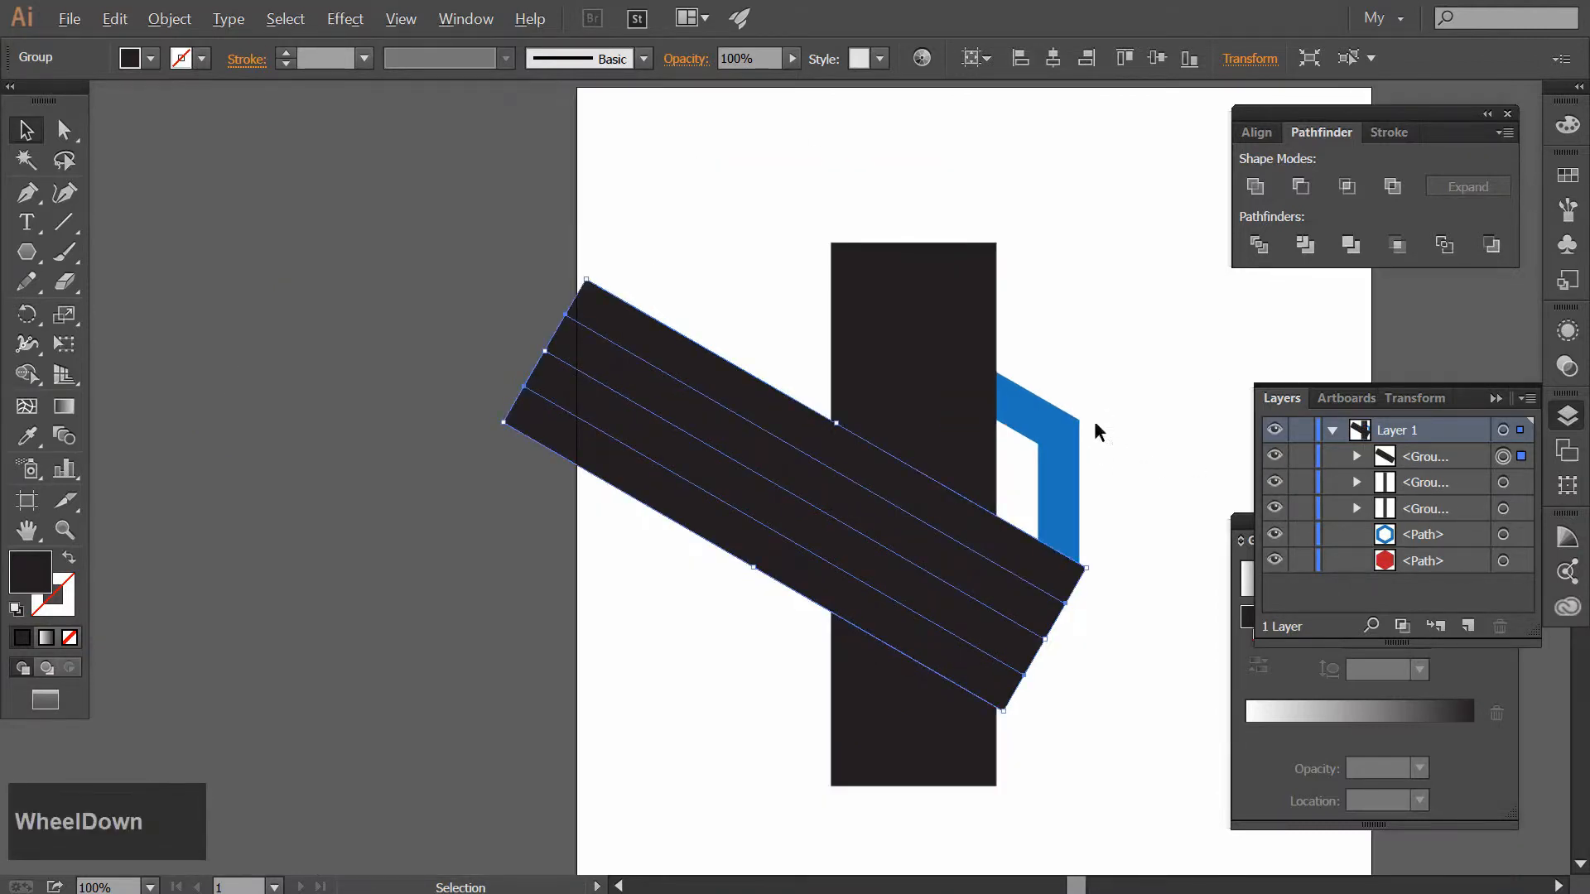
Expand the fill and stroke of all bars and both hexagons
{"action": "left_click_drag", "start_coordinate": [1095, 420], "coordinate": [869, 407]}
{"action": "left_click_drag", "start_coordinate": [938, 212], "coordinate": [544, 549]}
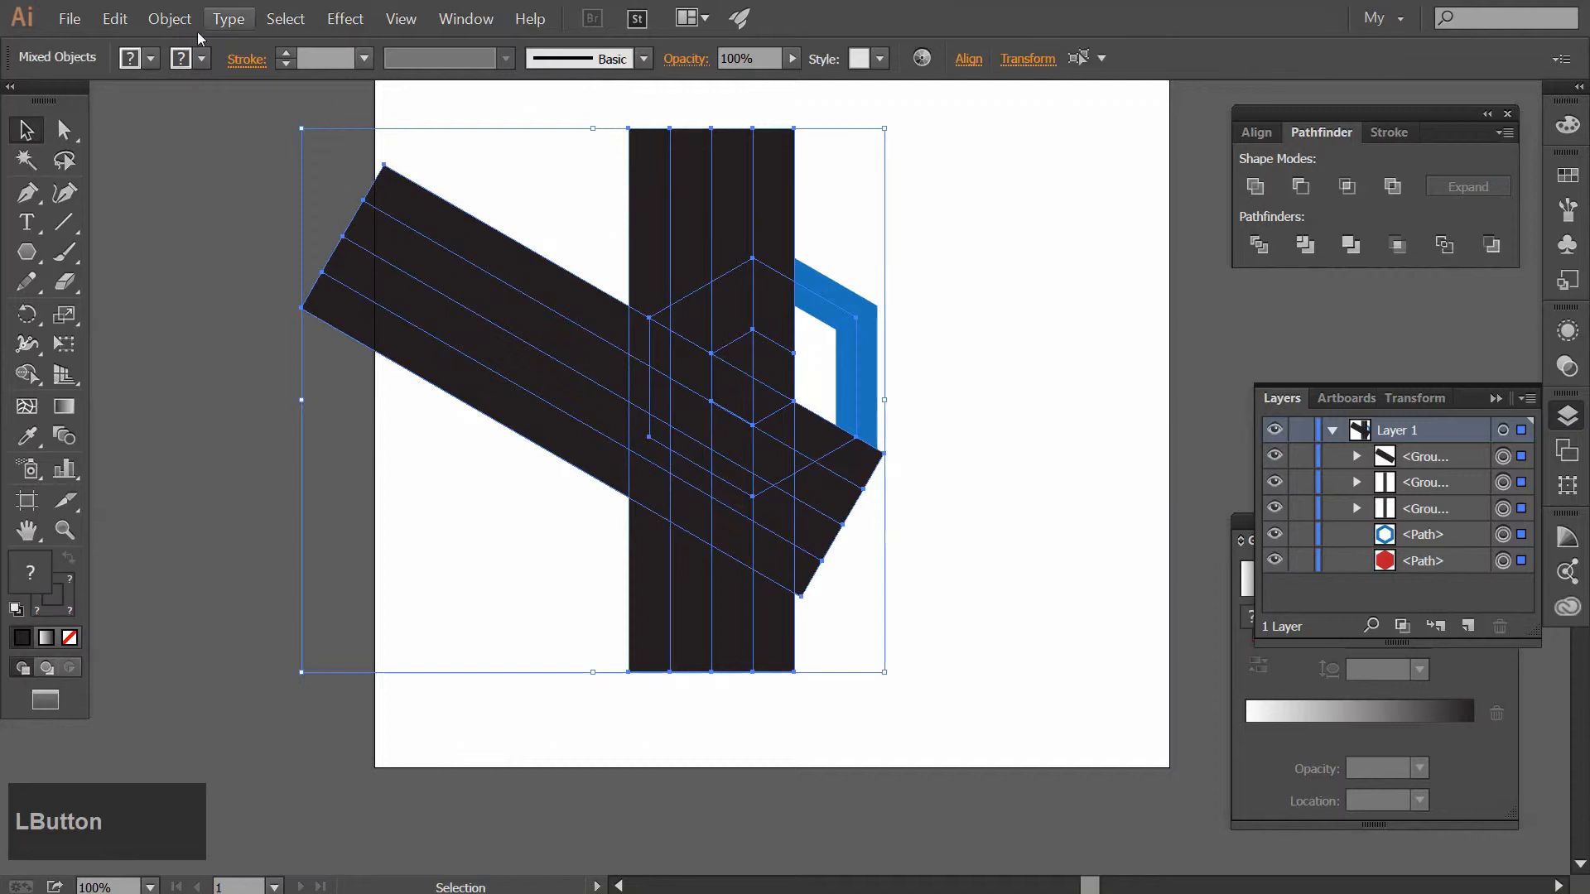
{"action": "left_click", "coordinate": [171, 22]}
{"action": "left_click", "coordinate": [195, 214]}
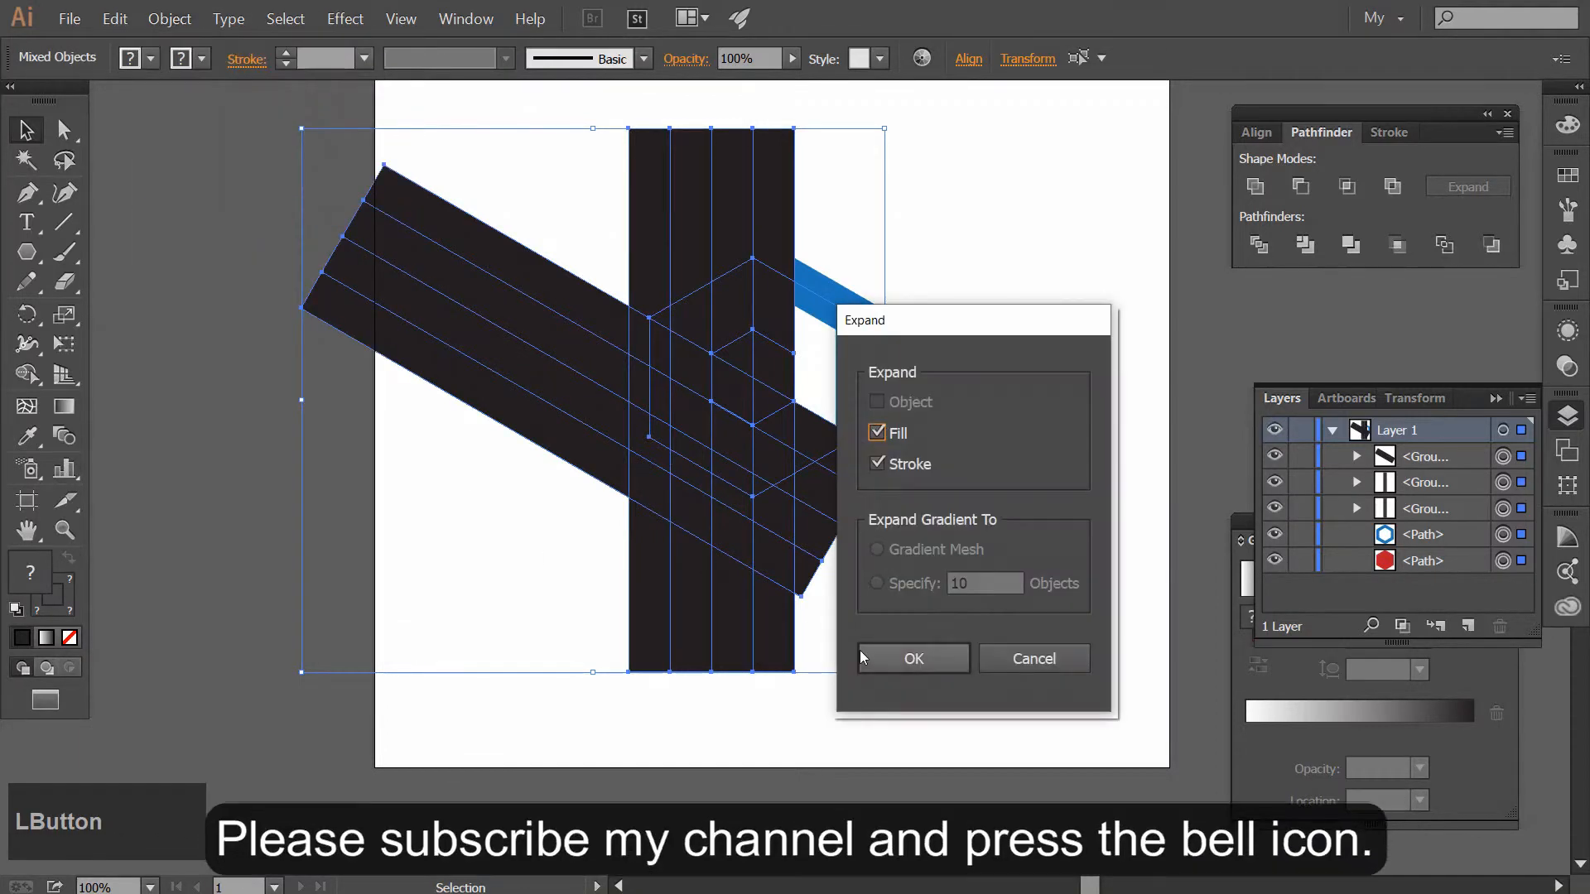
{"action": "left_click", "coordinate": [861, 654]}
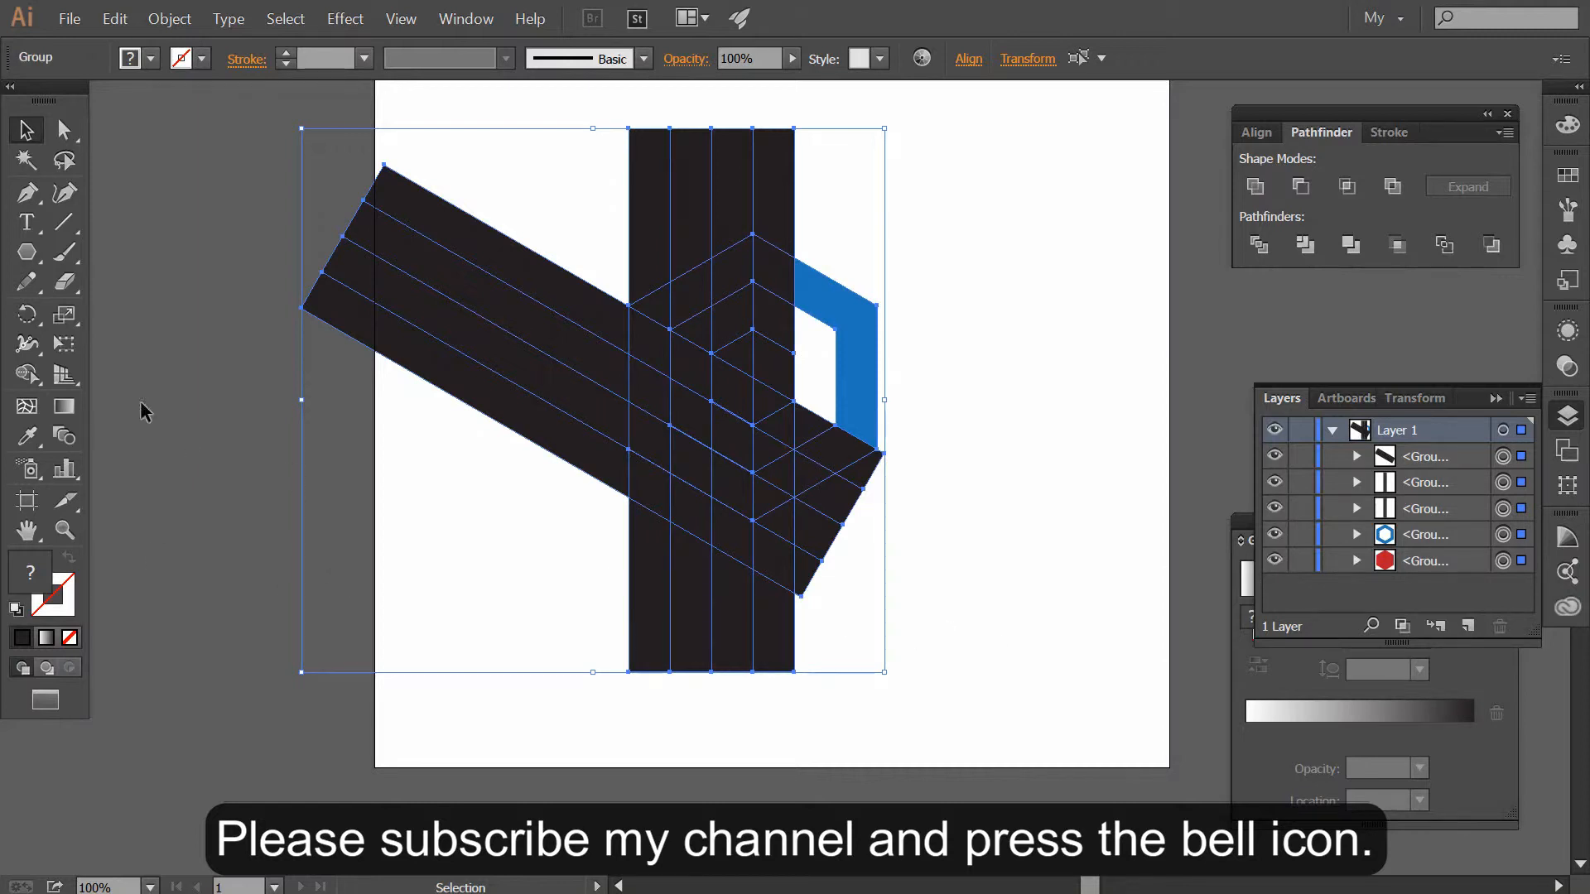
With Shape Builder, remove the bar regions outside the hexagon, the lower-left notch and the inner gaps, leaving a P-shaped spiral
{"action": "left_click", "coordinate": [27, 373]}
{"action": "mouse_move", "coordinate": [427, 302]}
{"action": "left_mouse_down"}
{"action": "mouse_move", "coordinate": [464, 543]}
{"action": "mouse_move", "coordinate": [580, 260]}
{"action": "mouse_move", "coordinate": [1027, 98]}
{"action": "mouse_move", "coordinate": [994, 107]}
{"action": "left_mouse_up"}
{"action": "mouse_move", "coordinate": [617, 604]}
{"action": "left_mouse_down"}
{"action": "mouse_move", "coordinate": [768, 713]}
{"action": "mouse_move", "coordinate": [820, 717]}
{"action": "left_mouse_up"}
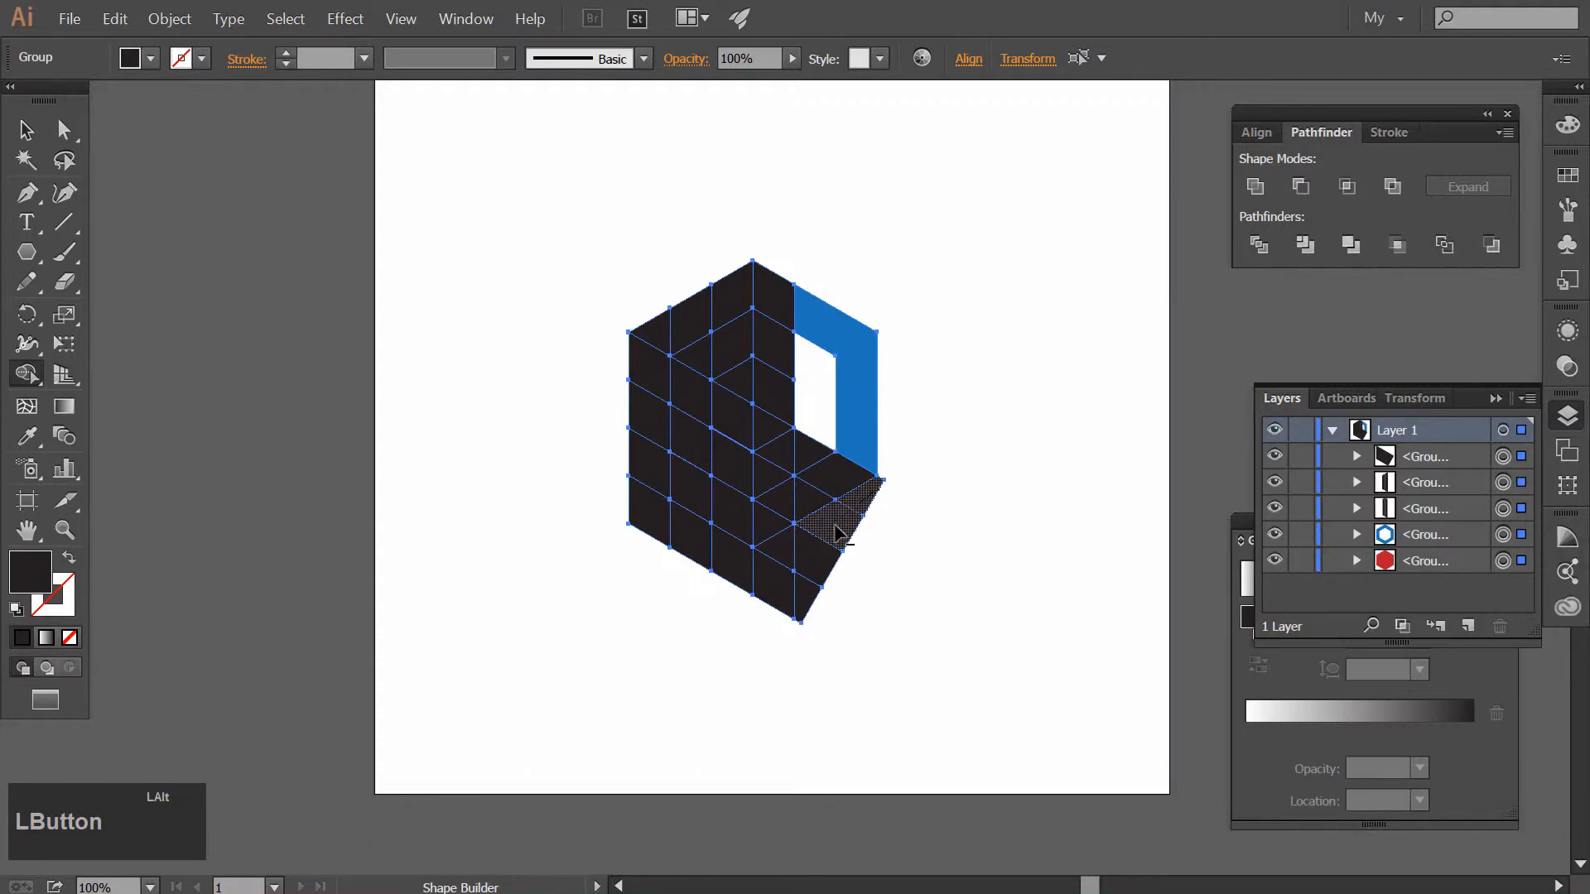
{"action": "left_click_drag", "start_coordinate": [835, 526], "coordinate": [785, 571]}
{"action": "left_click_drag", "start_coordinate": [732, 618], "coordinate": [733, 618]}
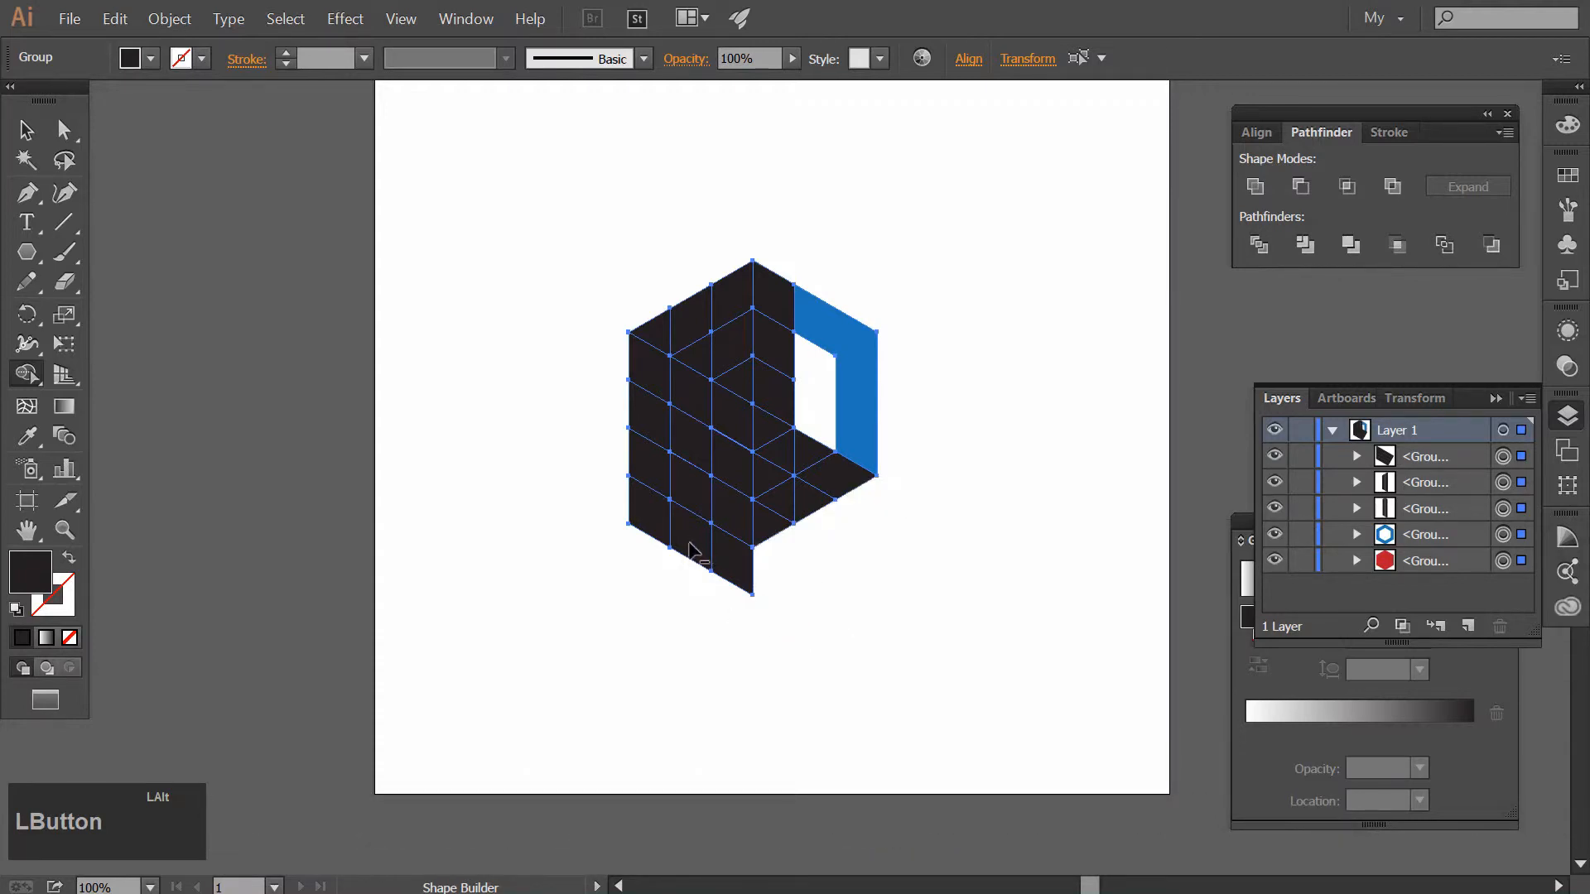
{"action": "mouse_move", "coordinate": [692, 552]}
{"action": "left_mouse_down"}
{"action": "mouse_move", "coordinate": [763, 585]}
{"action": "mouse_move", "coordinate": [688, 527]}
{"action": "left_mouse_up"}
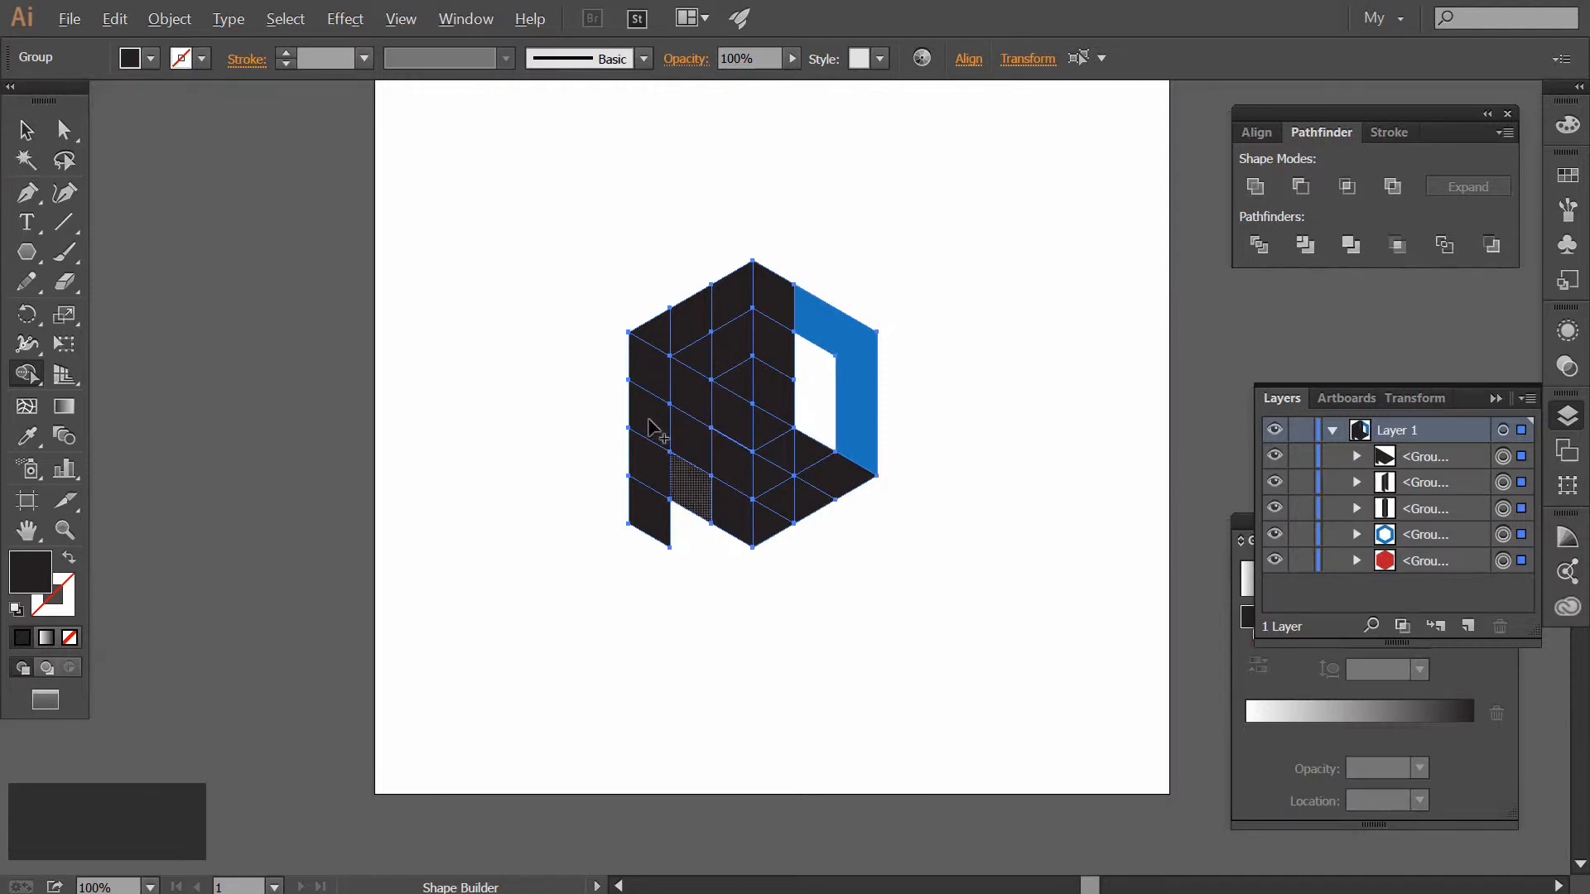
{"action": "mouse_move", "coordinate": [612, 396]}
{"action": "left_mouse_down"}
{"action": "mouse_move", "coordinate": [729, 466]}
{"action": "mouse_move", "coordinate": [768, 474]}
{"action": "mouse_move", "coordinate": [805, 453]}
{"action": "mouse_move", "coordinate": [816, 374]}
{"action": "mouse_move", "coordinate": [758, 336]}
{"action": "mouse_move", "coordinate": [694, 364]}
{"action": "left_mouse_up"}
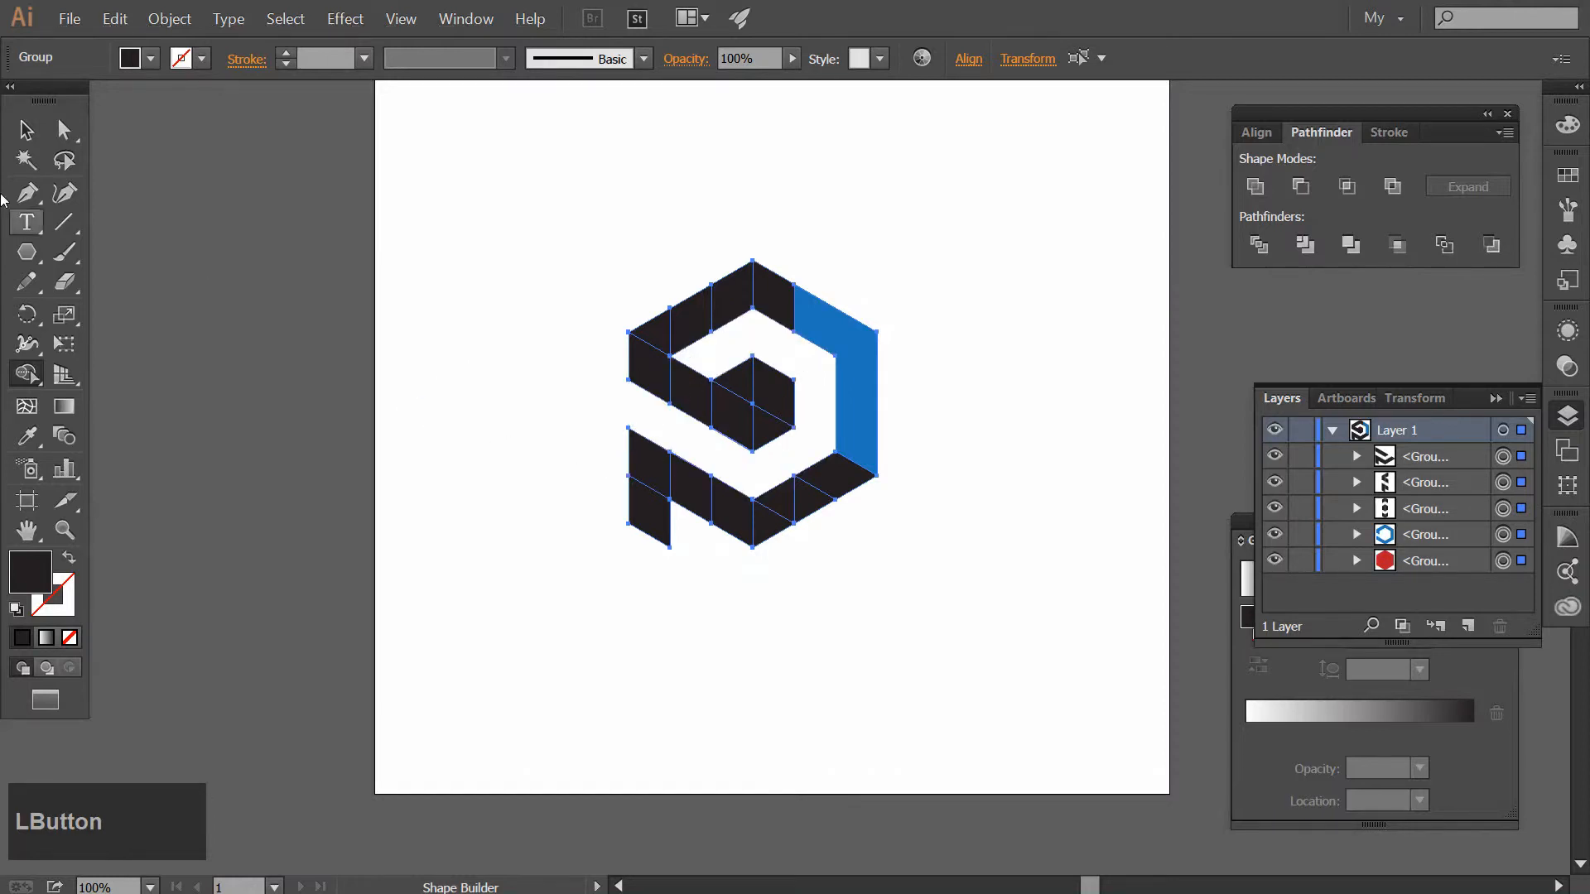
Unite all remaining logo pieces into a single shape
{"action": "left_click", "coordinate": [26, 130]}
{"action": "left_click", "coordinate": [1256, 186]}
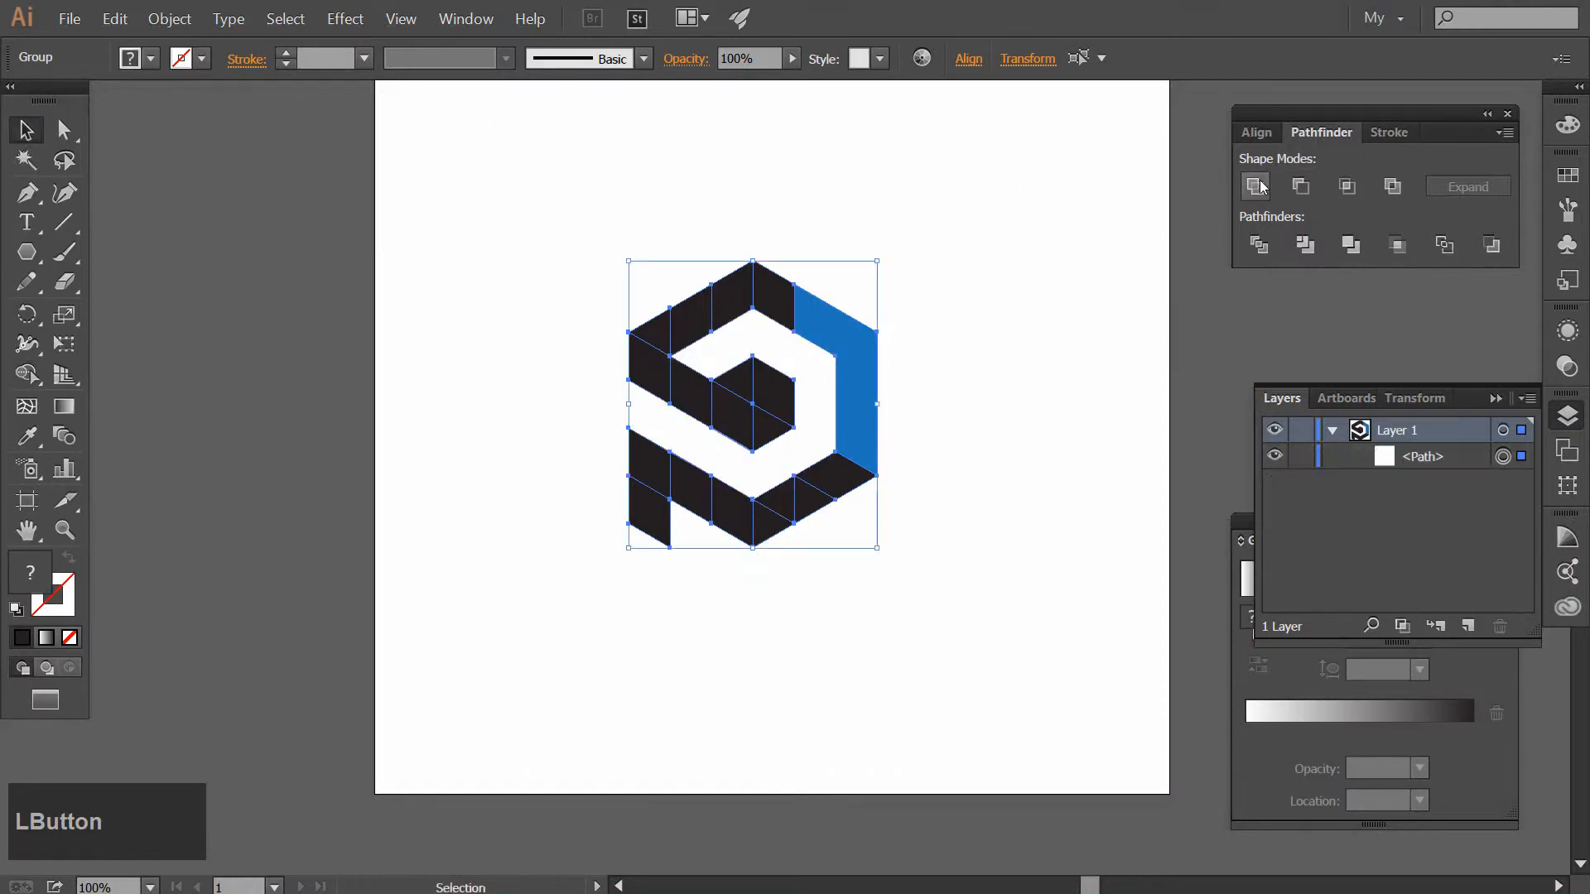
{"action": "left_click", "coordinate": [1041, 562]}
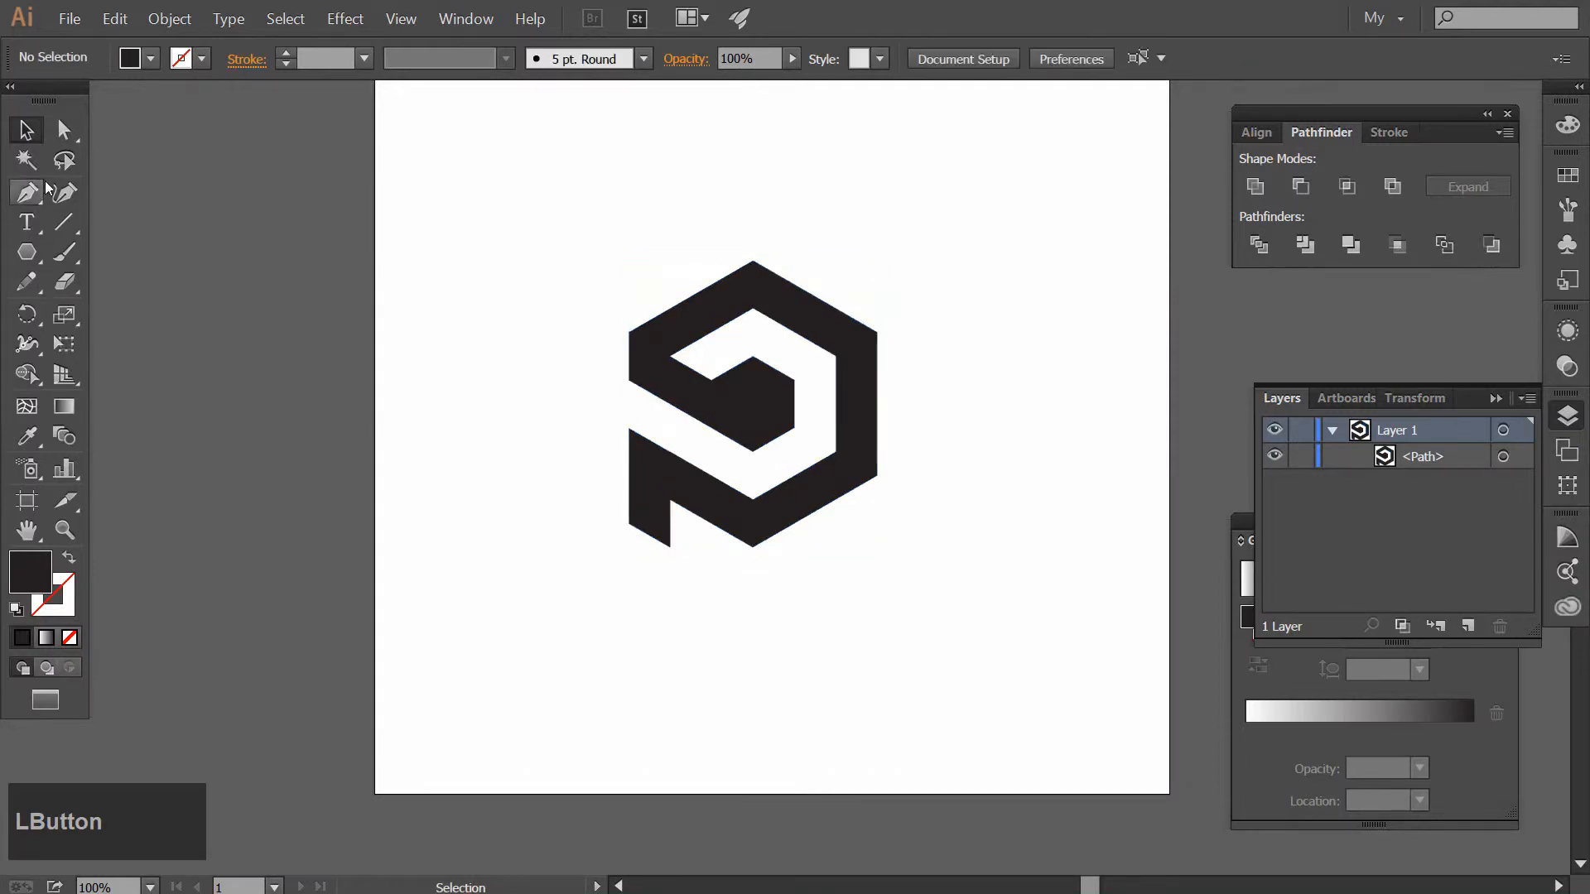
Draw a Pen path from the logo's bottom vertex up to its centre and on to the upper-left corner
{"action": "left_click", "coordinate": [32, 206]}
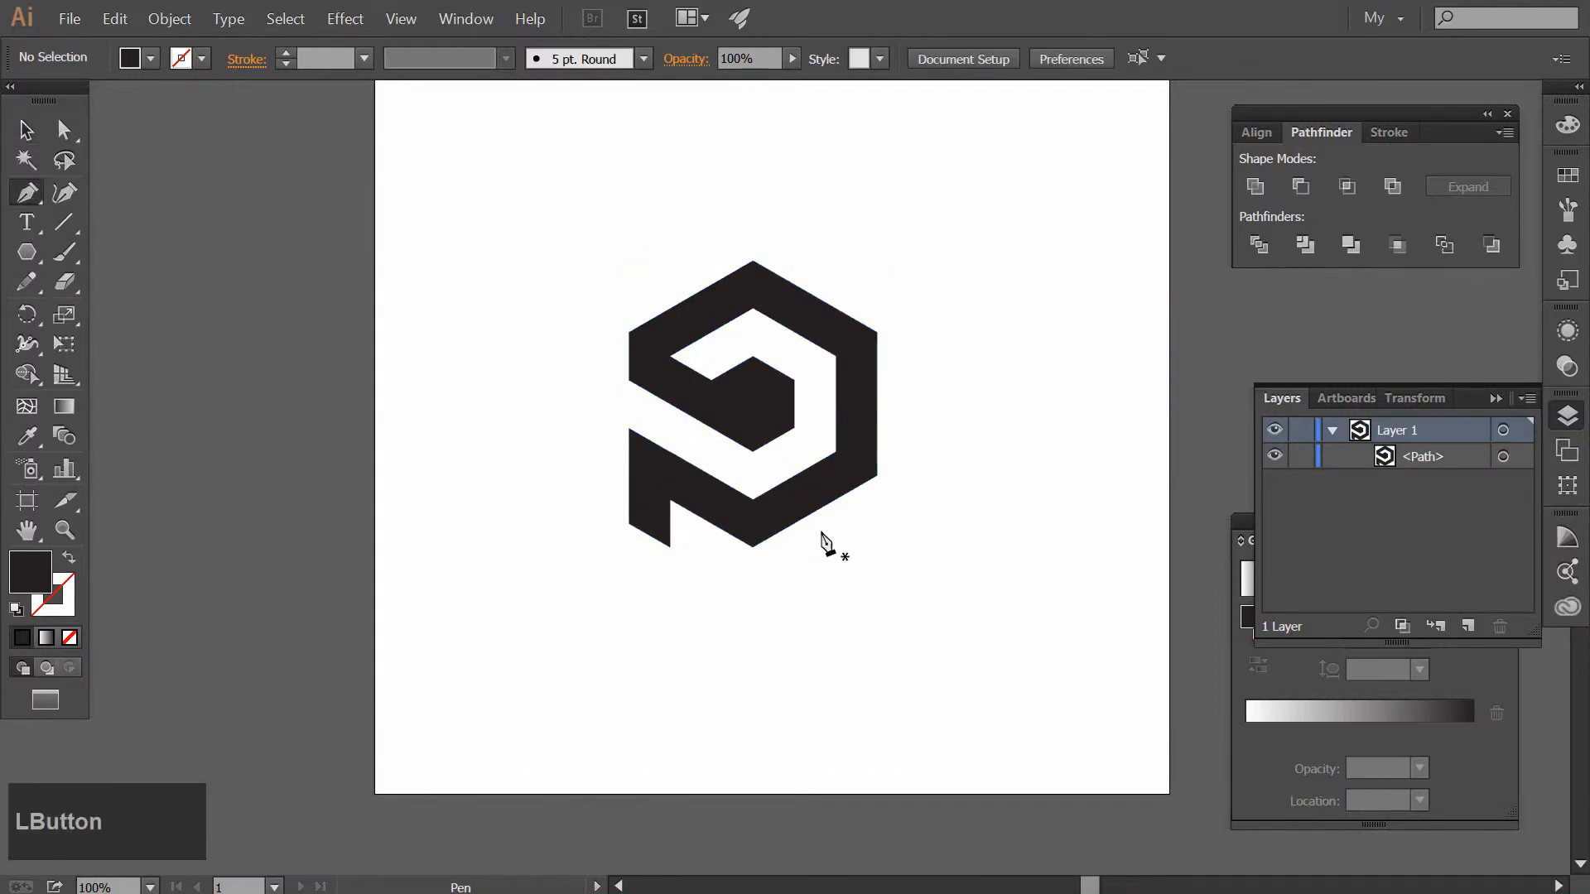
{"action": "left_click", "coordinate": [753, 547]}
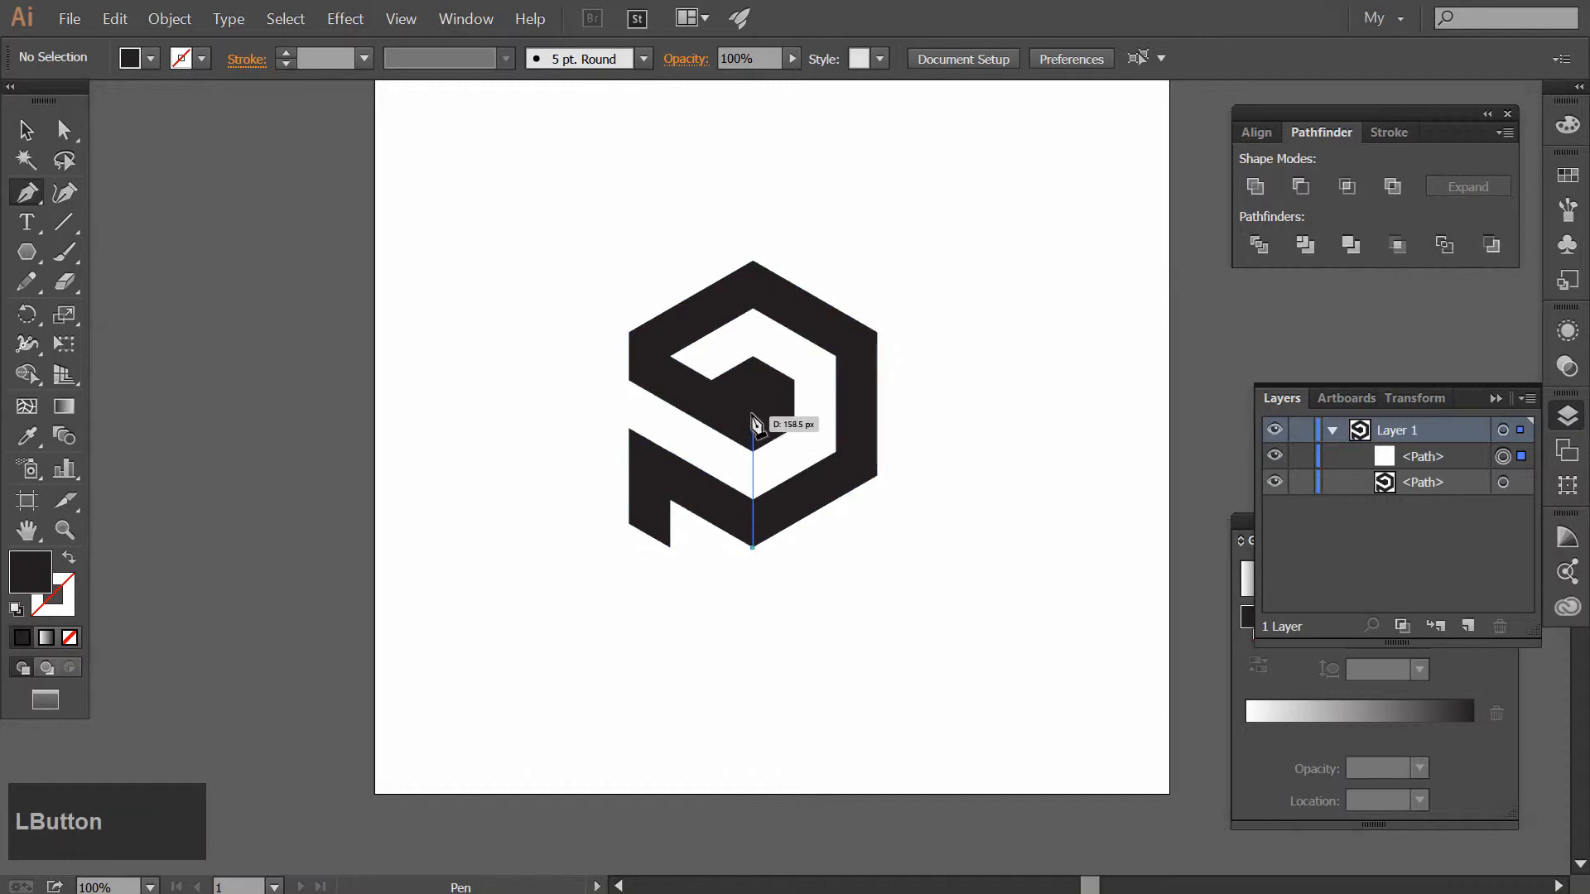
{"action": "left_click", "coordinate": [754, 405]}
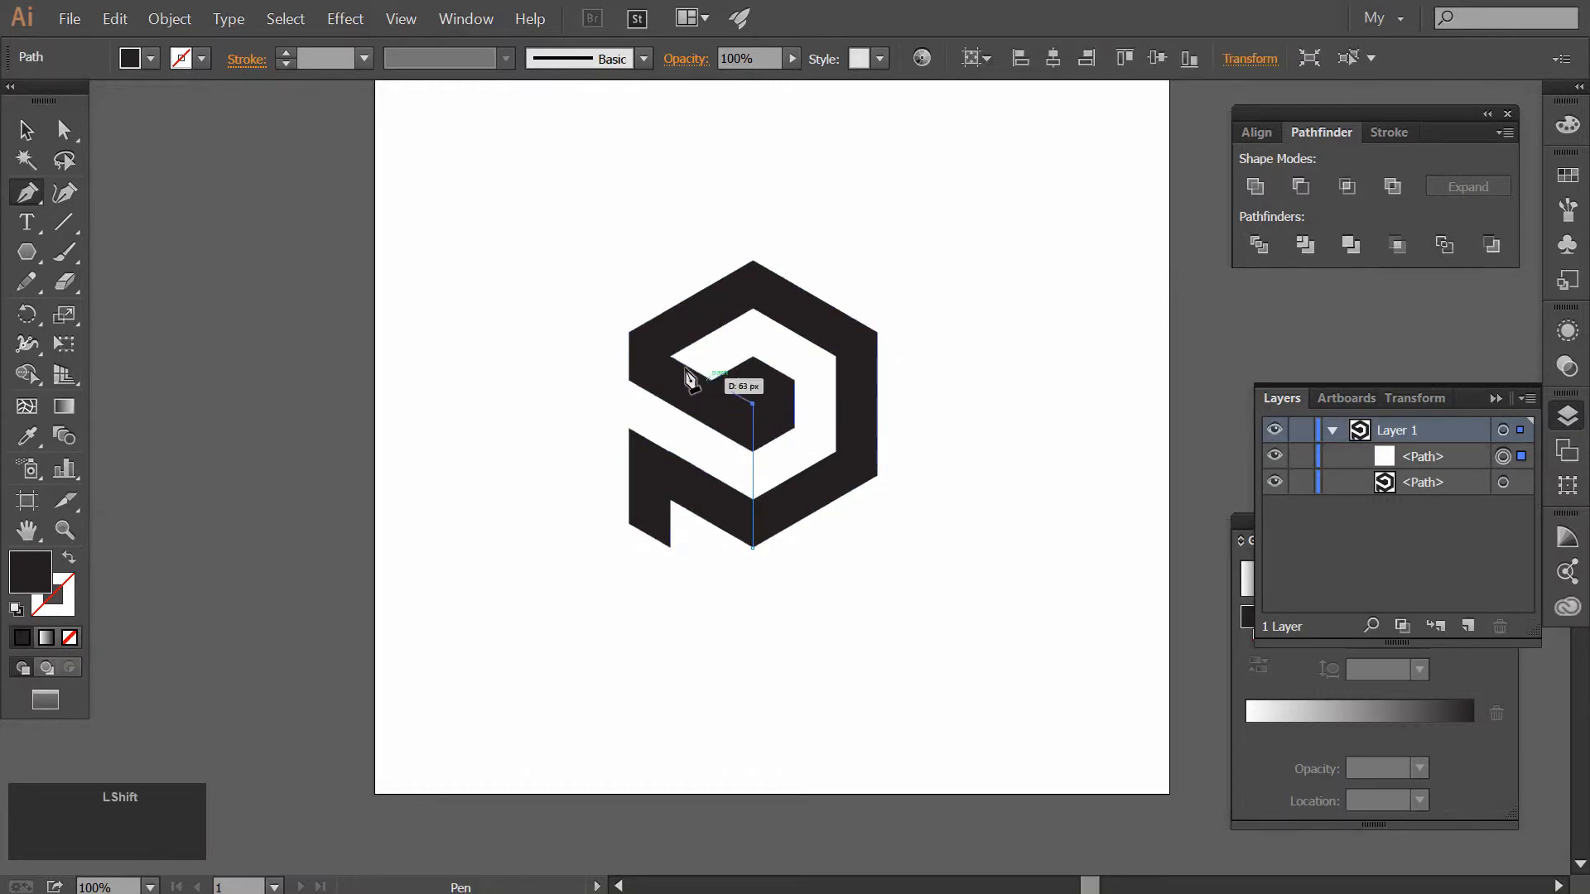
{"action": "left_click", "coordinate": [630, 333]}
{"action": "left_click", "coordinate": [712, 379]}
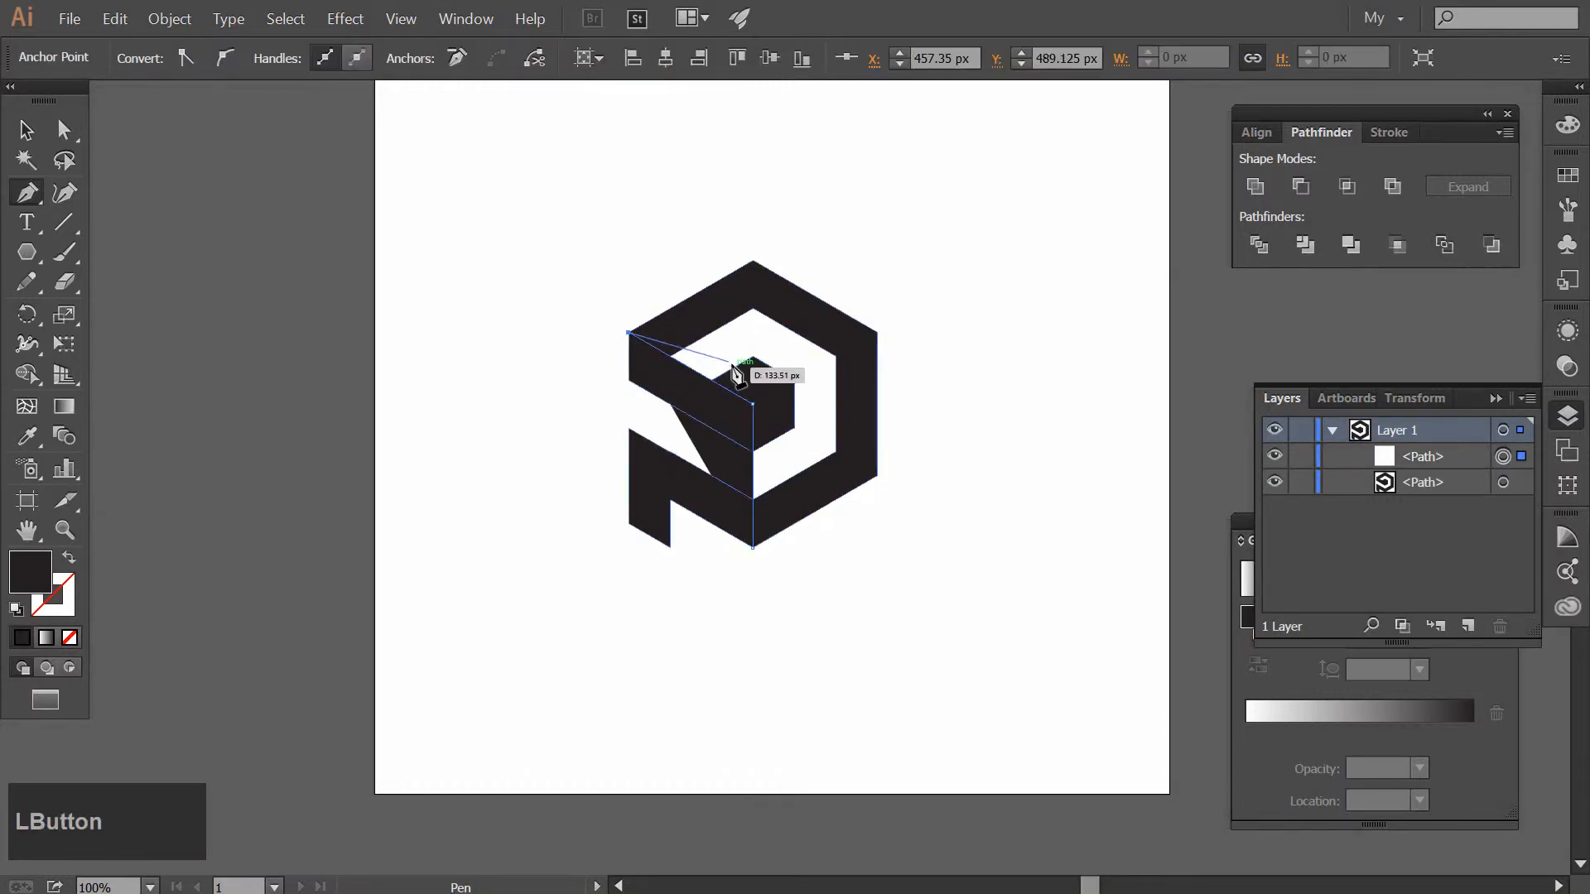
{"action": "left_click", "coordinate": [489, 385], "text": "ctrl"}
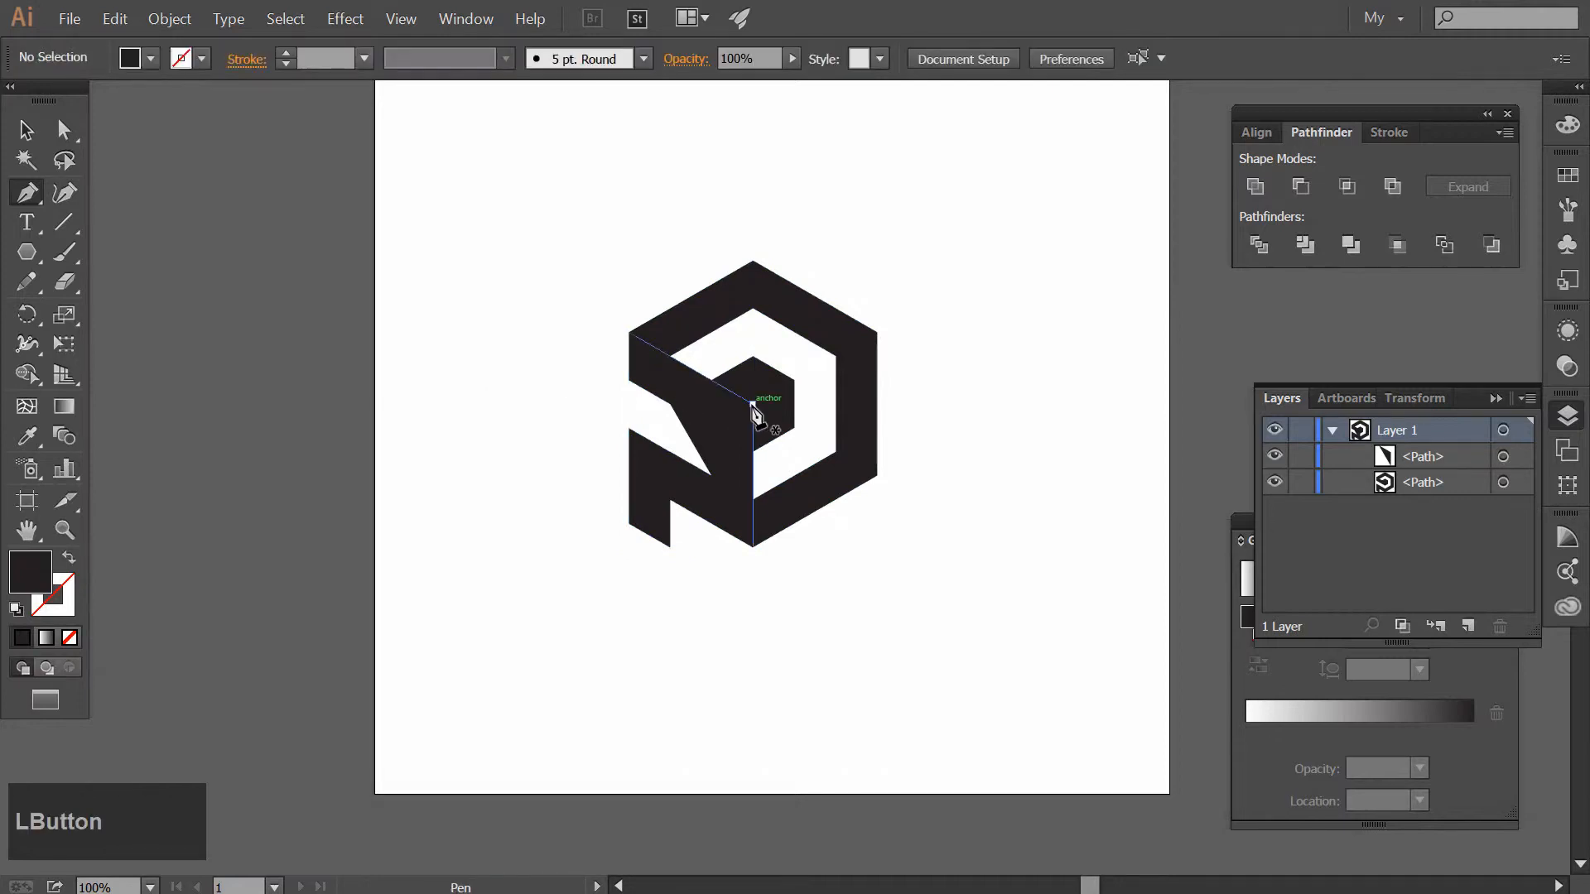
Draw a separate straight Pen path from the logo's centre to its upper-right corner
{"action": "left_click", "coordinate": [754, 404]}
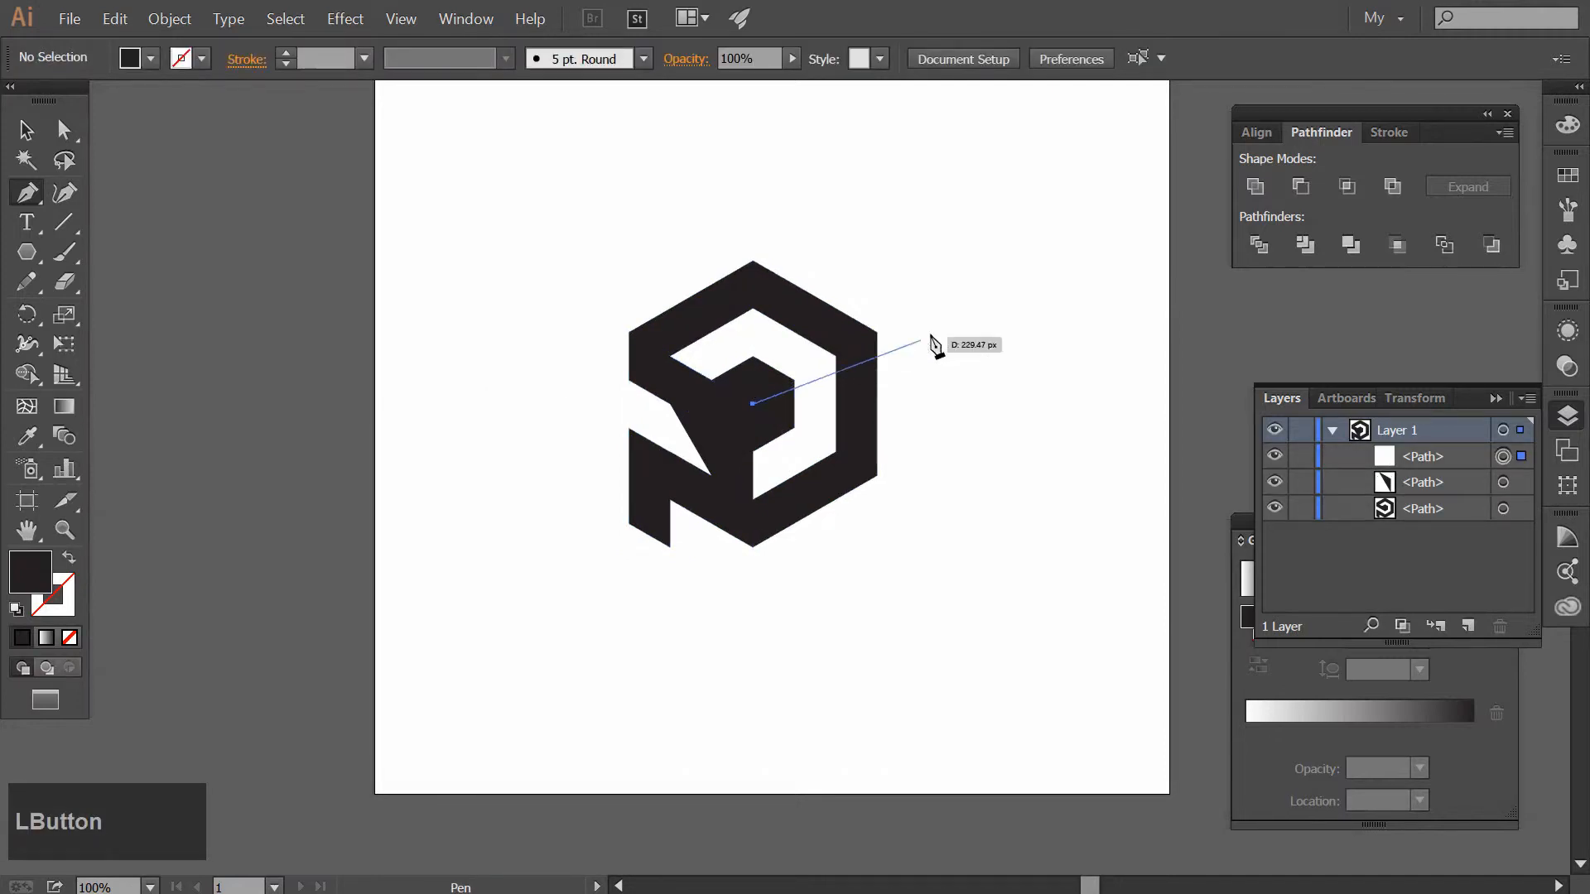
{"action": "left_click", "coordinate": [877, 333]}
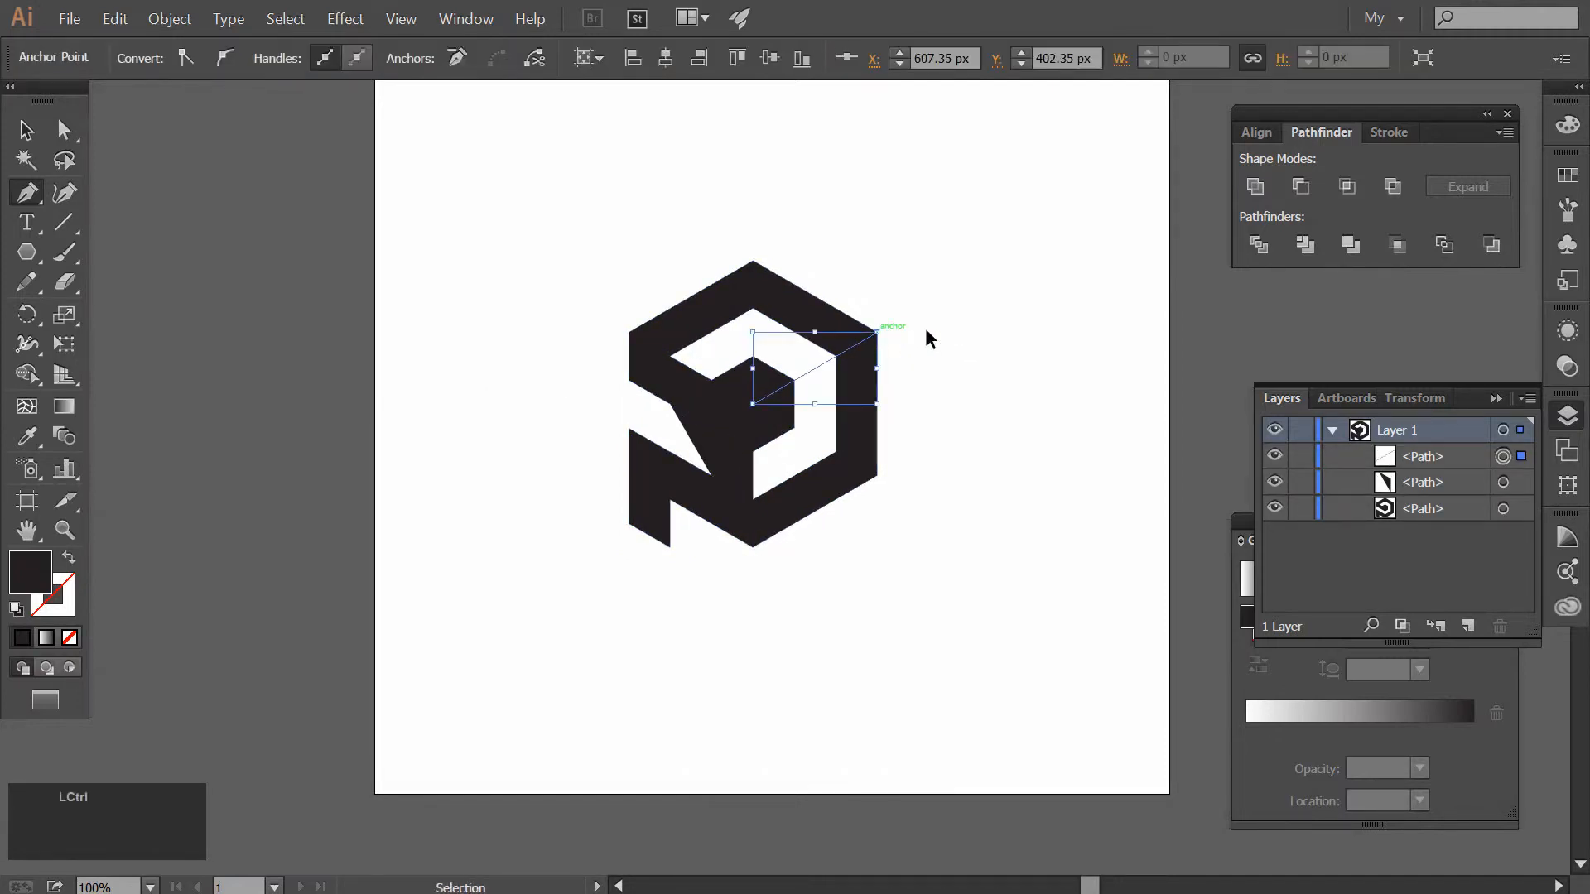
{"action": "left_click", "coordinate": [877, 419]}
{"action": "left_click", "coordinate": [911, 422], "text": "ctrl"}
{"action": "key", "text": "v"}
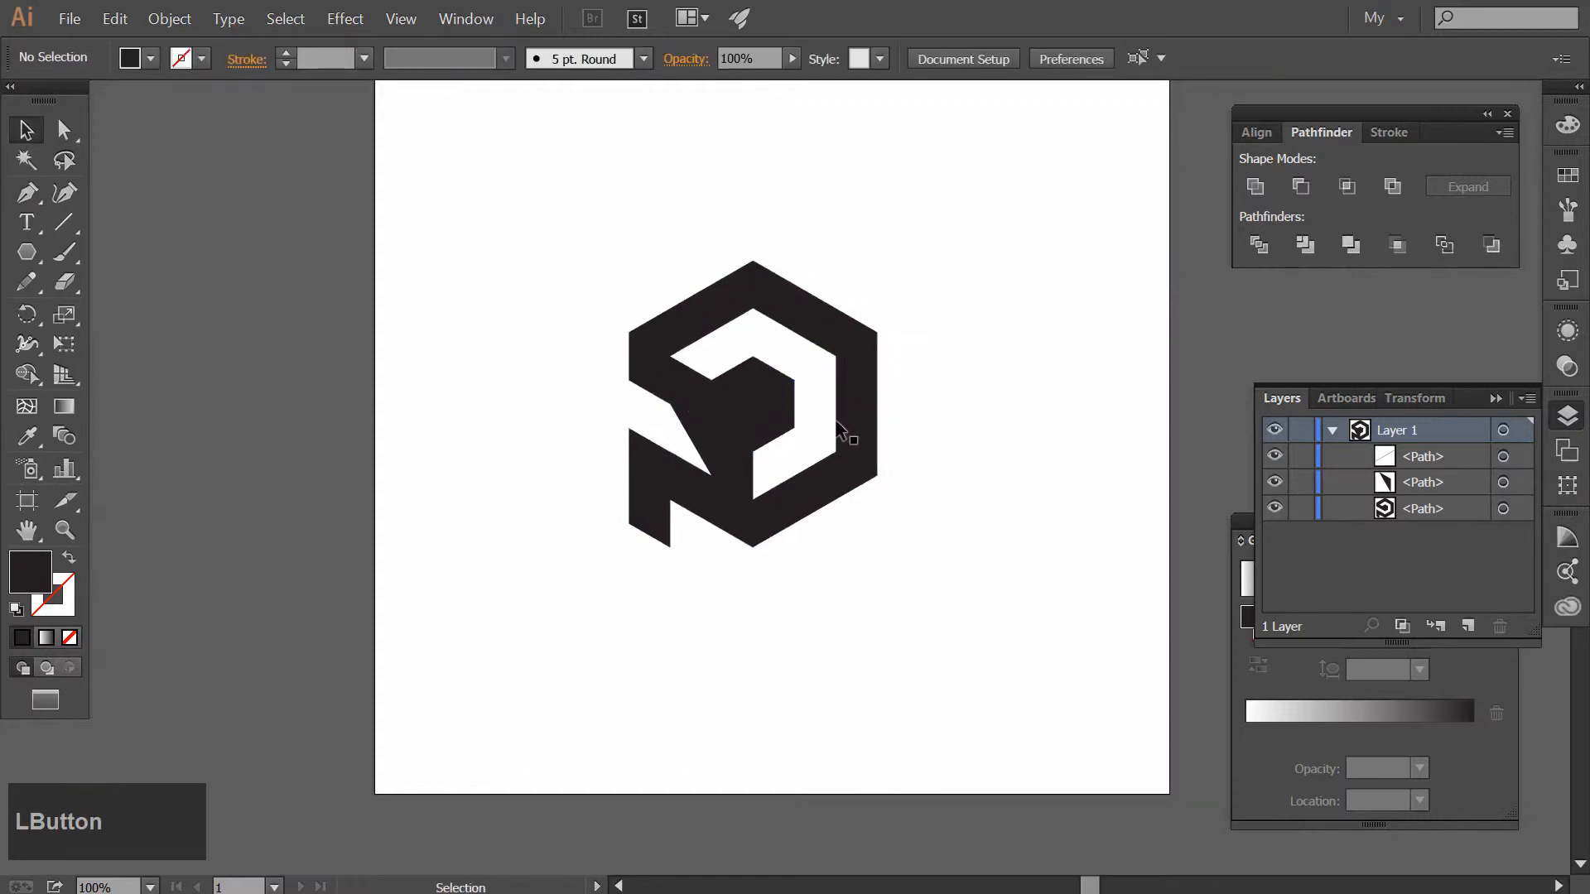
Swap fill and stroke on both Pen paths and set their stroke weight to 5 pt
{"action": "left_click", "coordinate": [802, 363]}
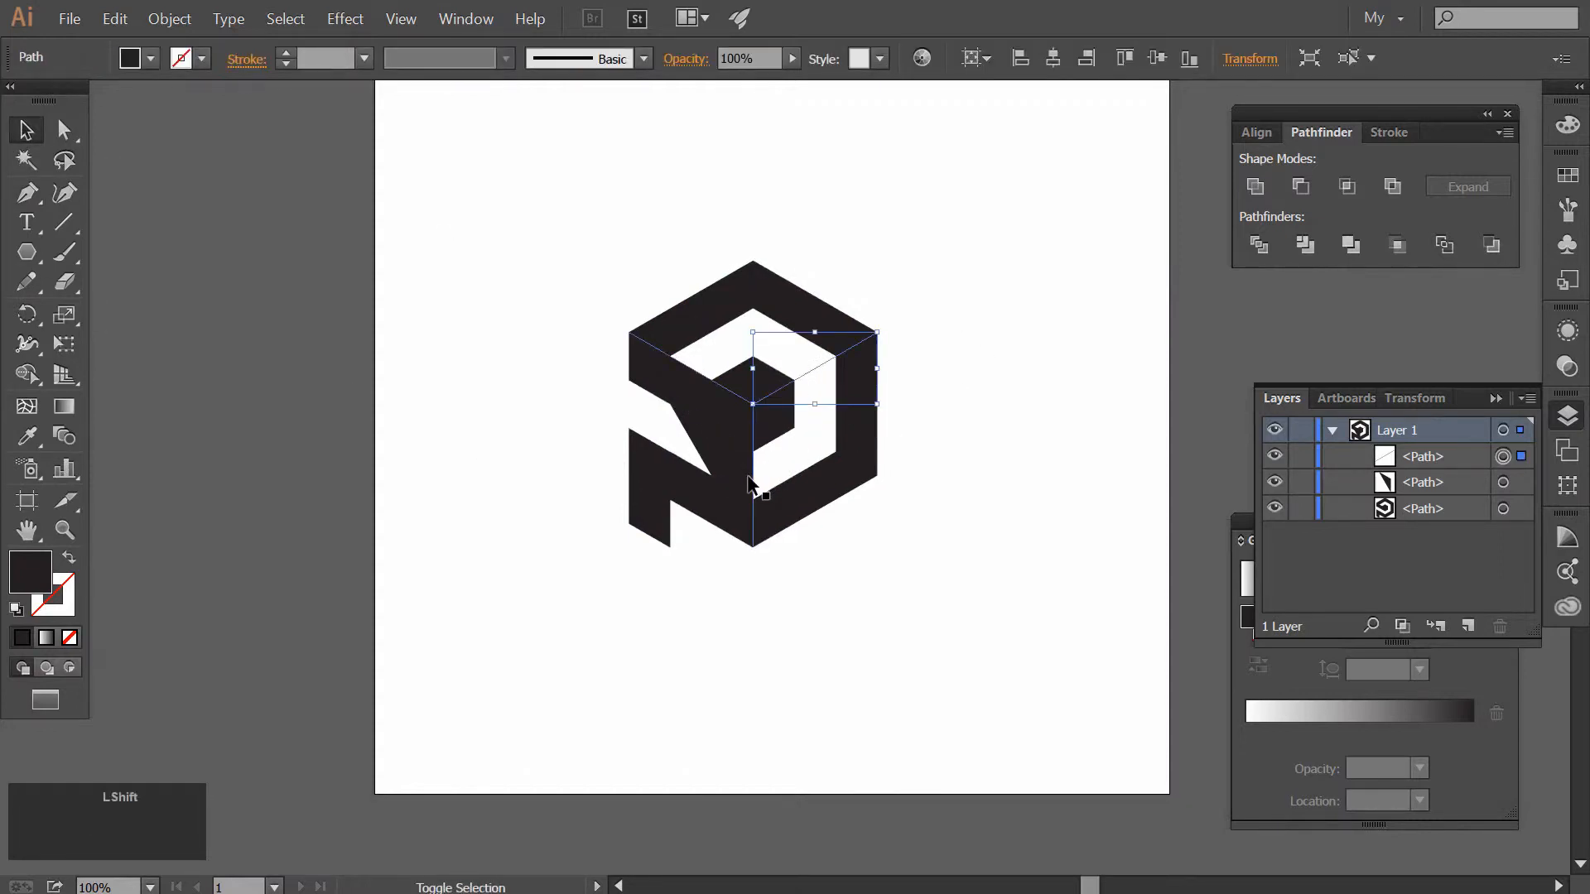
{"action": "left_click", "coordinate": [733, 478], "text": "shift"}
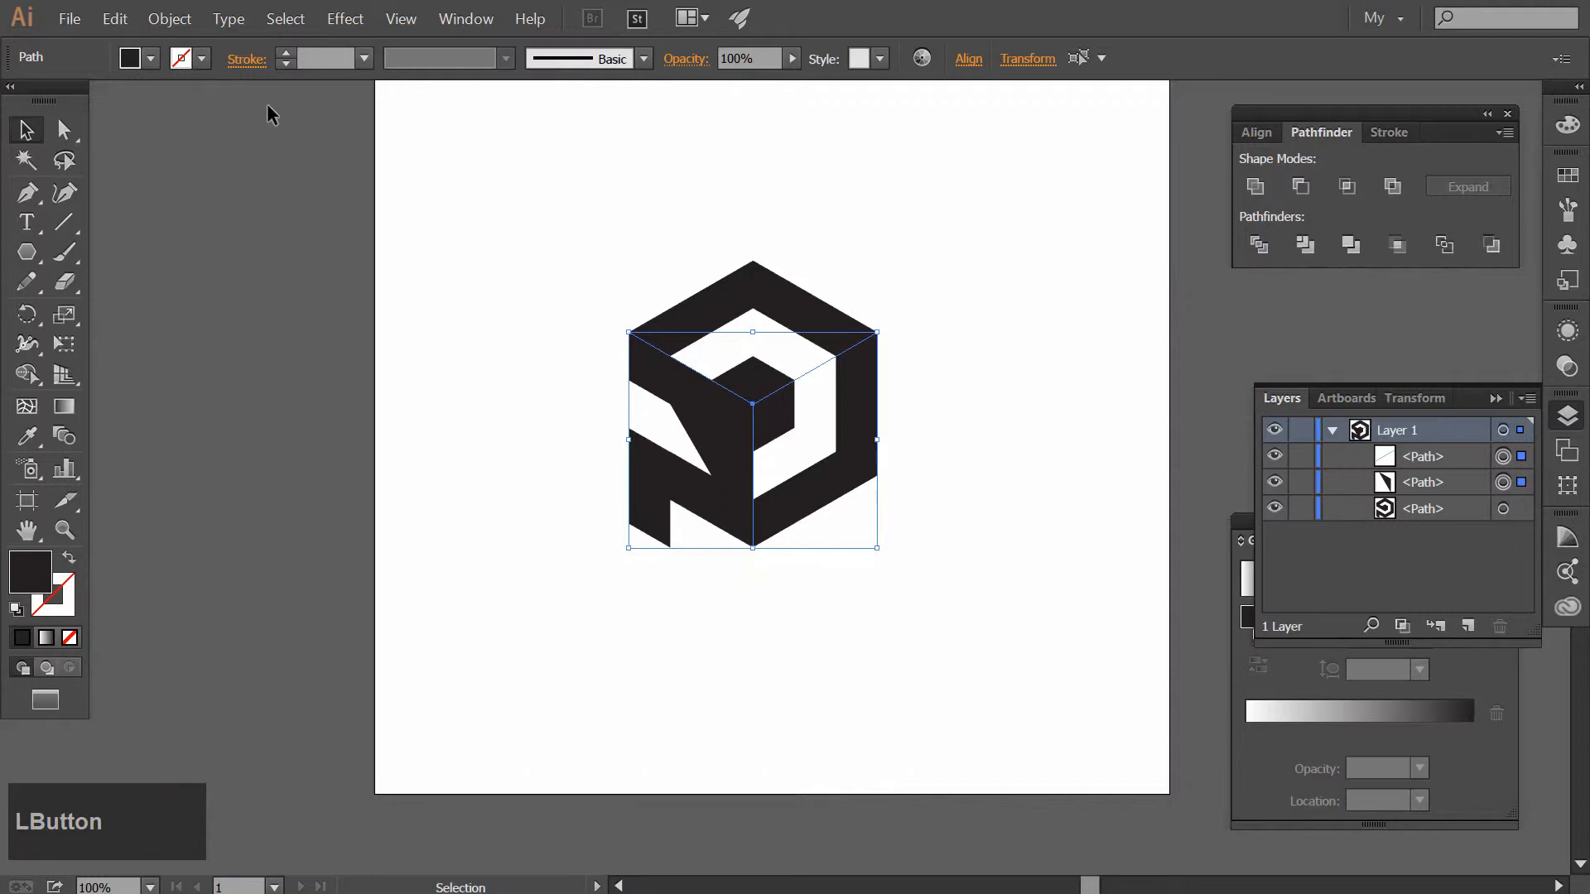
{"action": "left_click", "coordinate": [72, 561]}
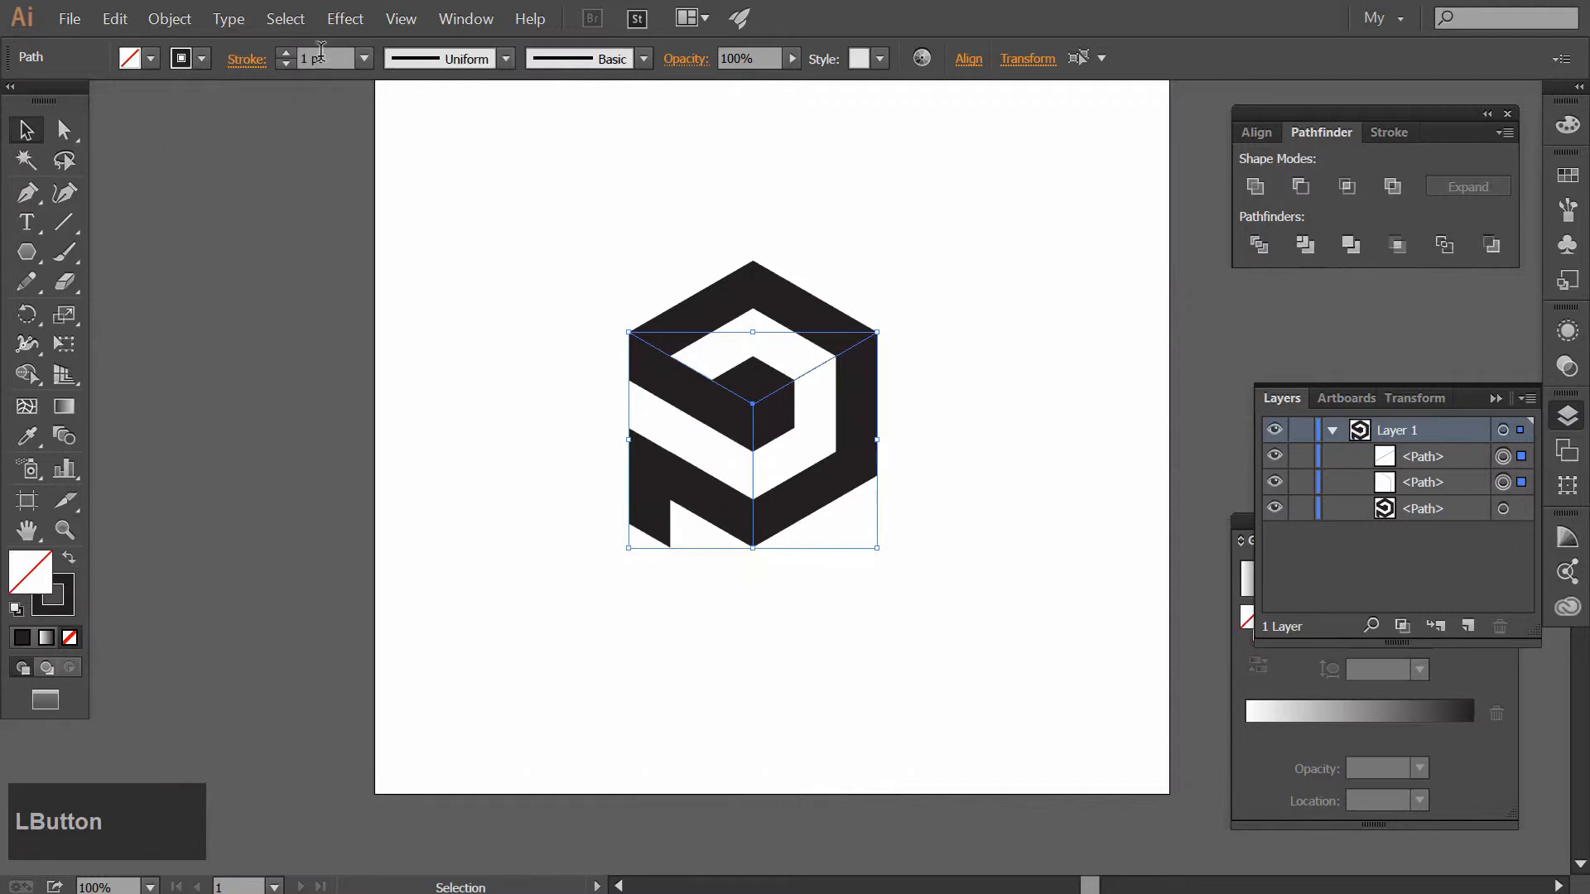
{"action": "scroll", "coordinate": [325, 52], "scroll_direction": "up", "scroll_amount": 1, "text": "shift"}
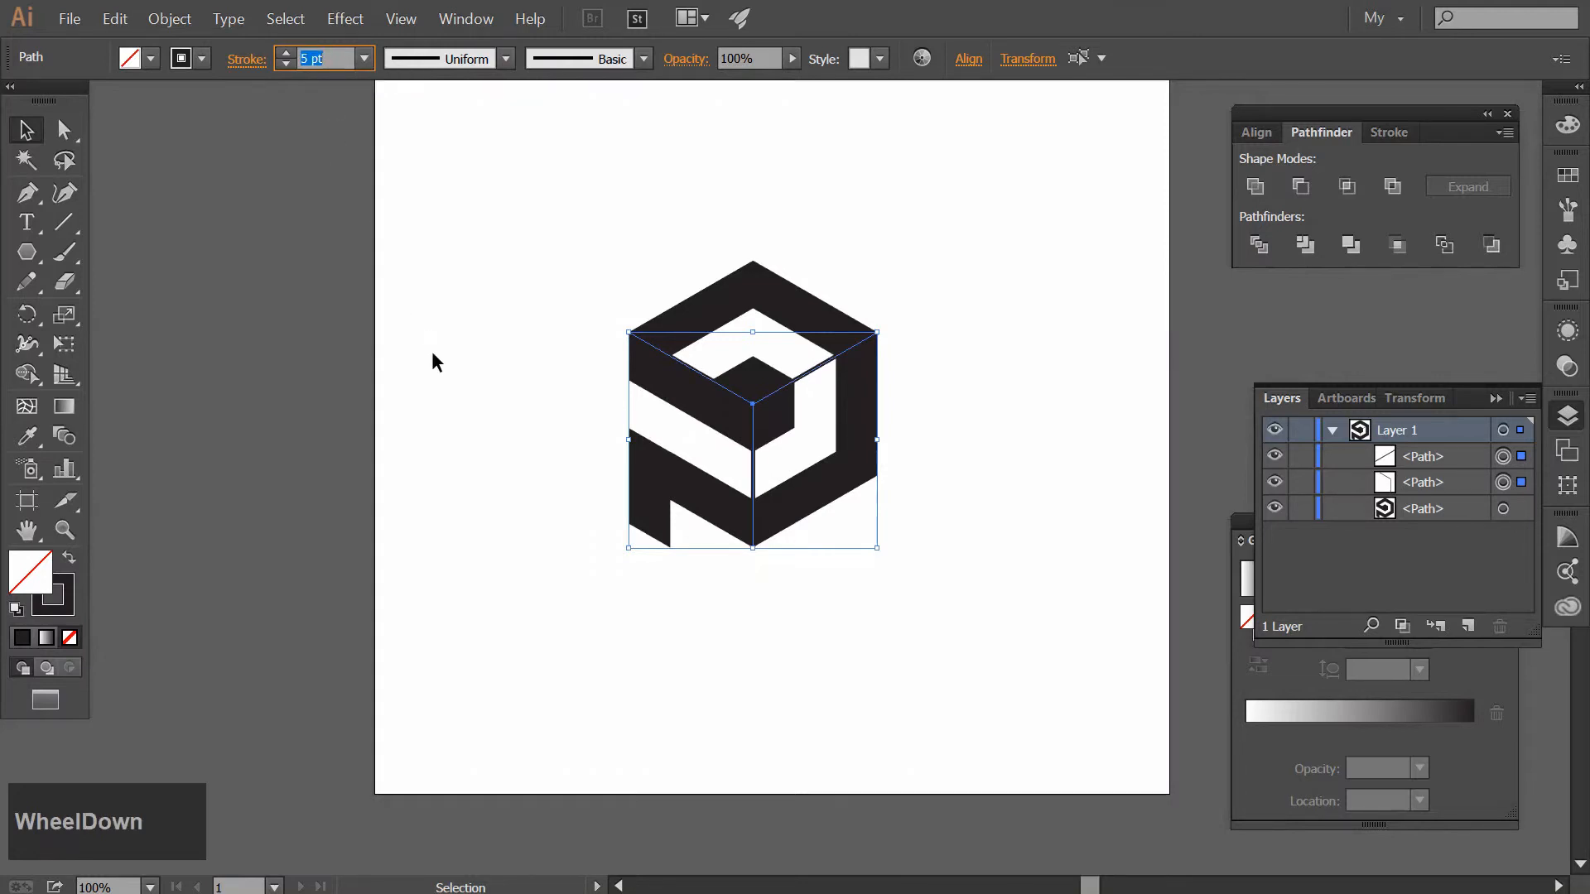
Expand both stroked dividing paths into filled shapes
{"action": "left_click", "coordinate": [170, 18]}
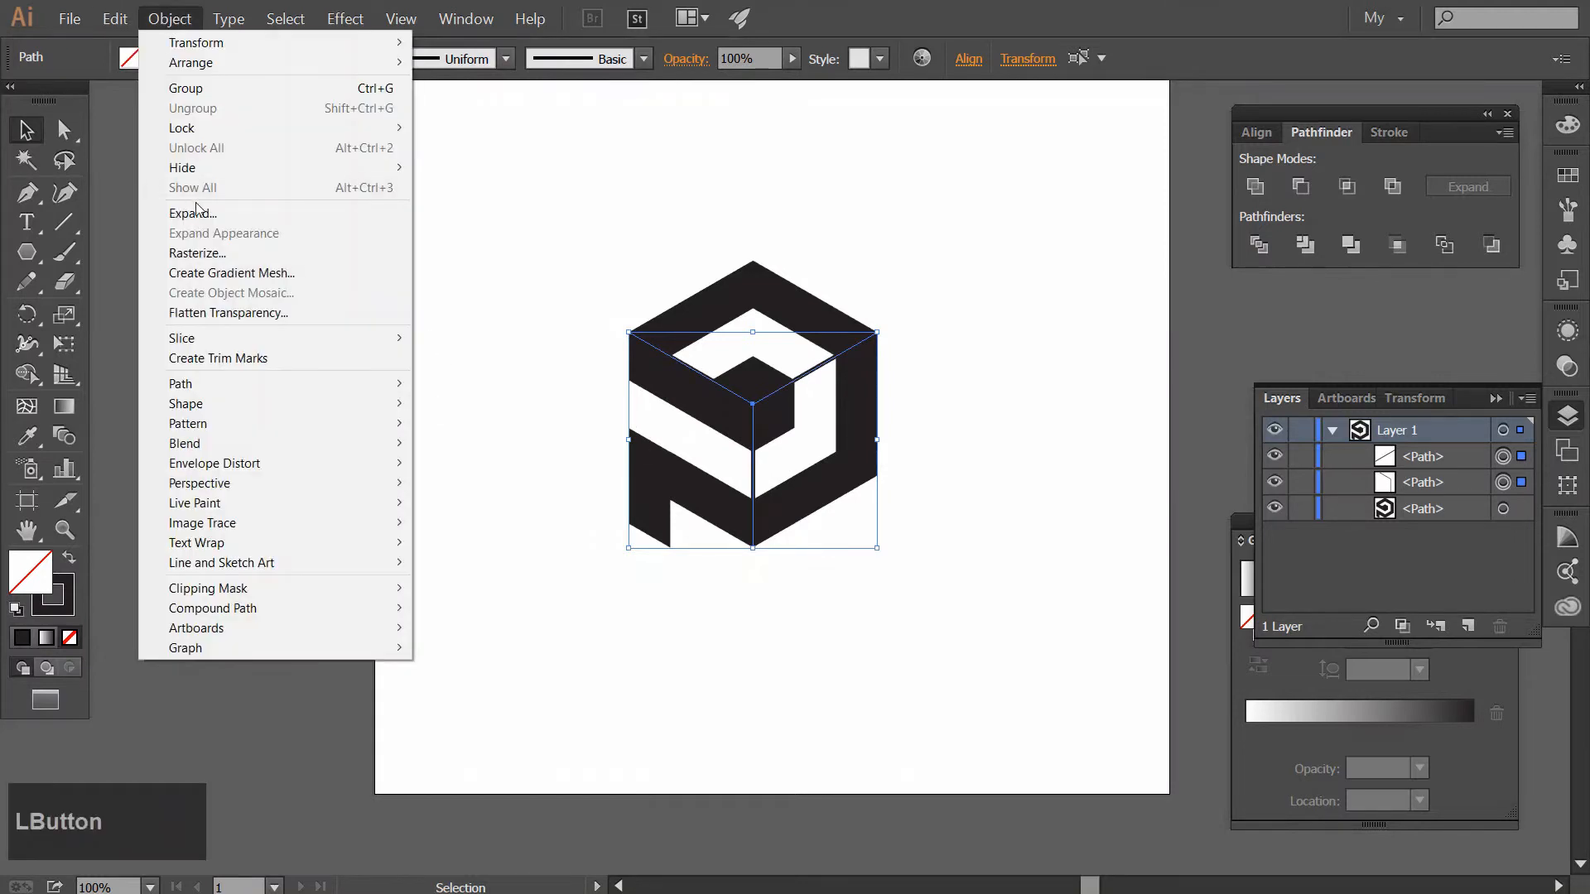
{"action": "left_click", "coordinate": [193, 213]}
{"action": "left_click", "coordinate": [895, 655]}
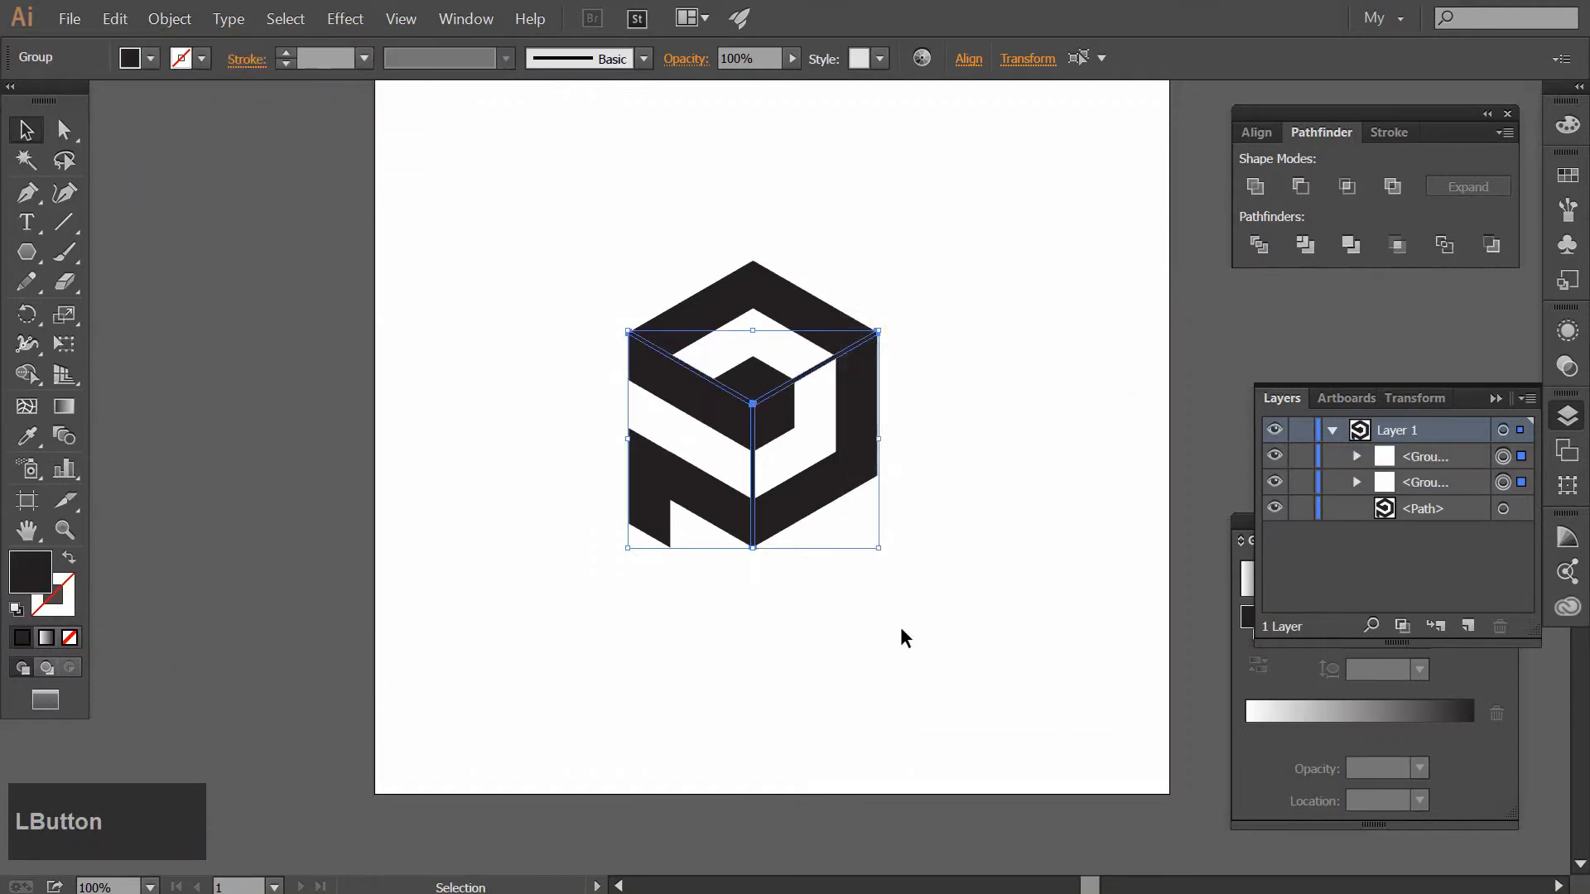
Subtract the expanded dividing lines from the logo with Minus Front and ungroup the resulting pieces
{"action": "left_click_drag", "start_coordinate": [965, 249], "coordinate": [539, 584]}
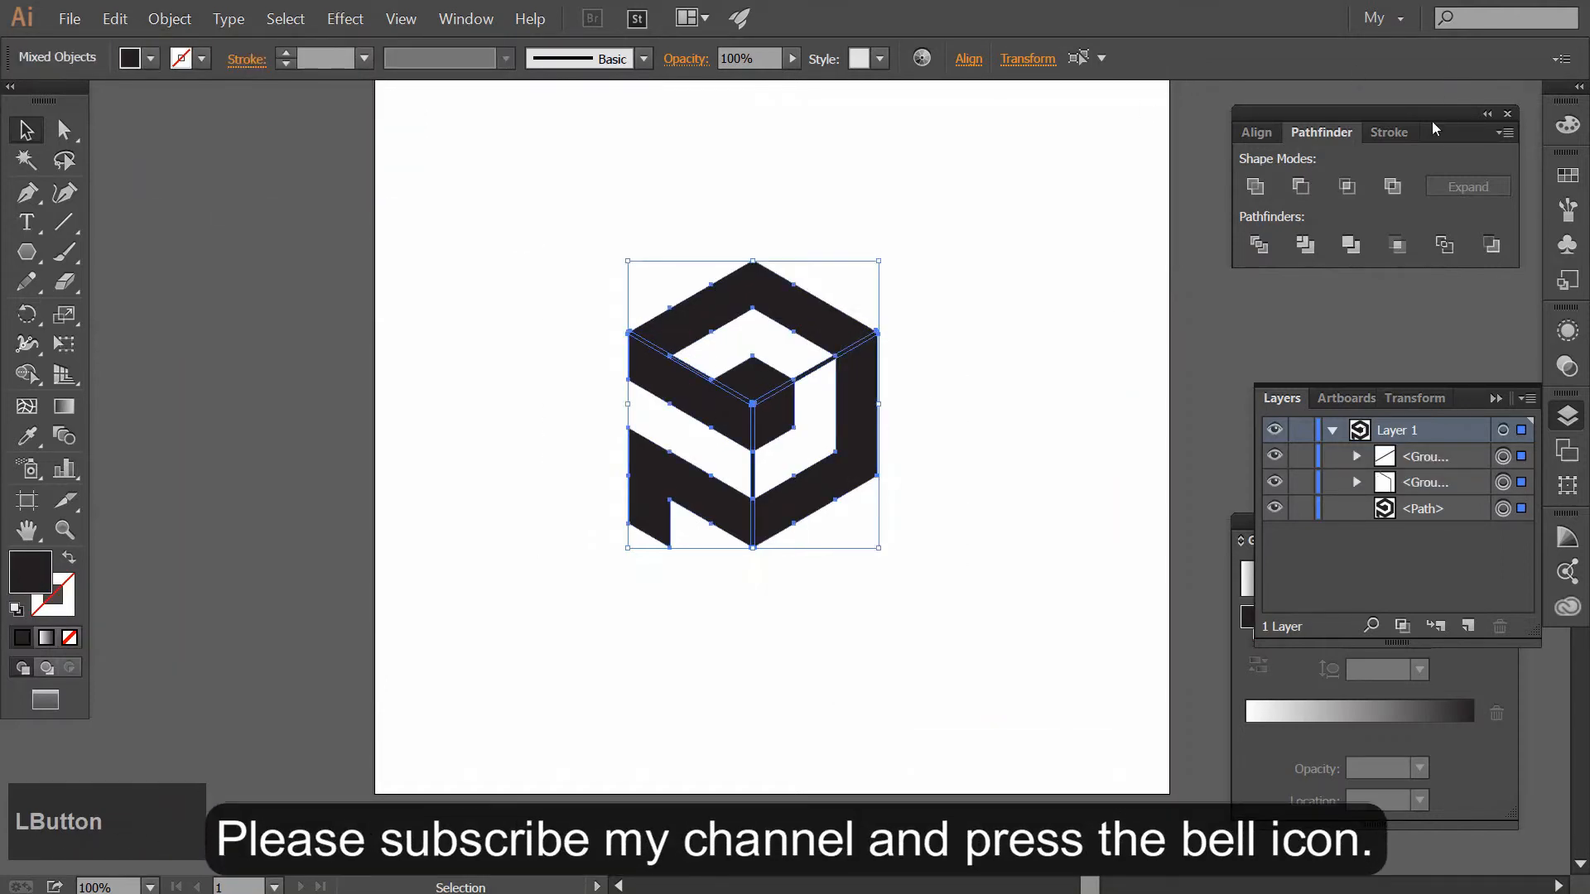
{"action": "left_click", "coordinate": [1301, 186]}
{"action": "left_click", "coordinate": [880, 179]}
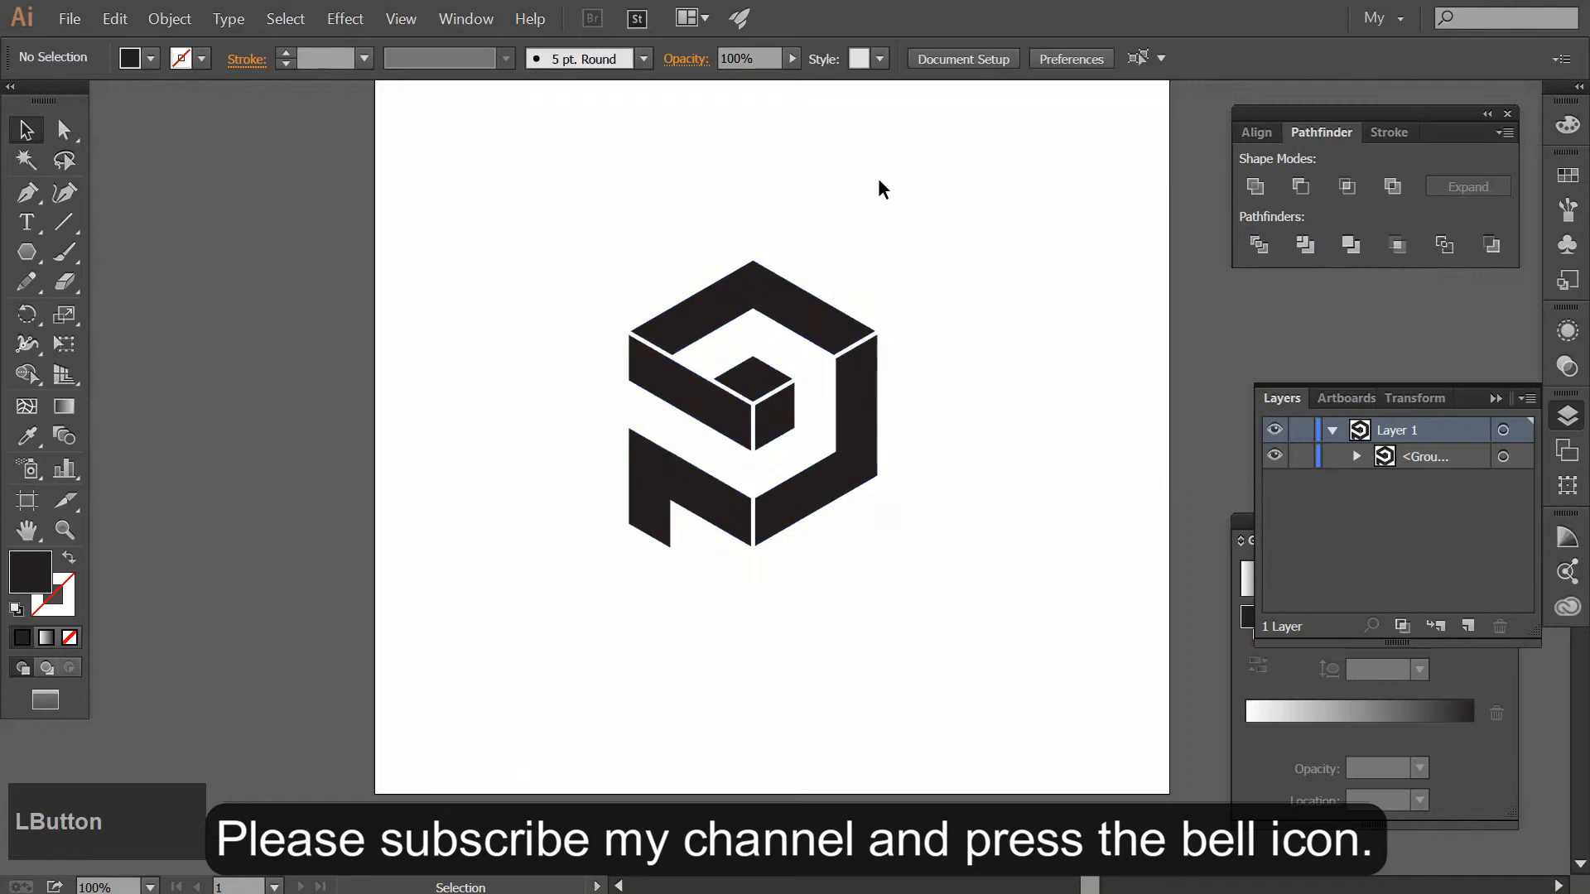
{"action": "left_click_drag", "start_coordinate": [759, 189], "coordinate": [783, 401]}
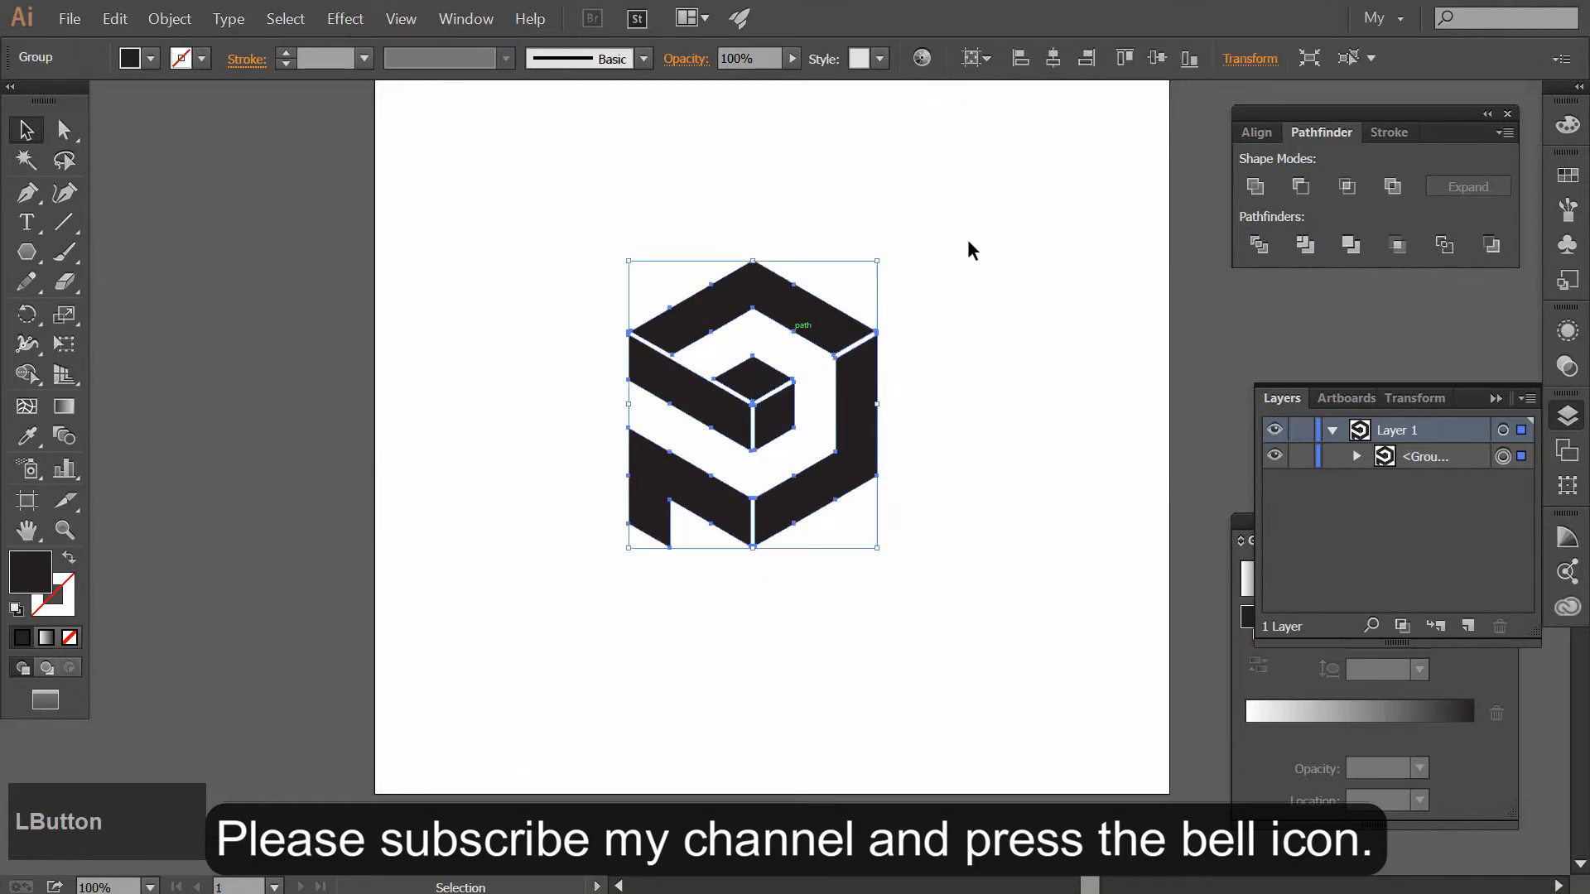
{"action": "right_click", "coordinate": [806, 333]}
{"action": "left_click", "coordinate": [861, 428]}
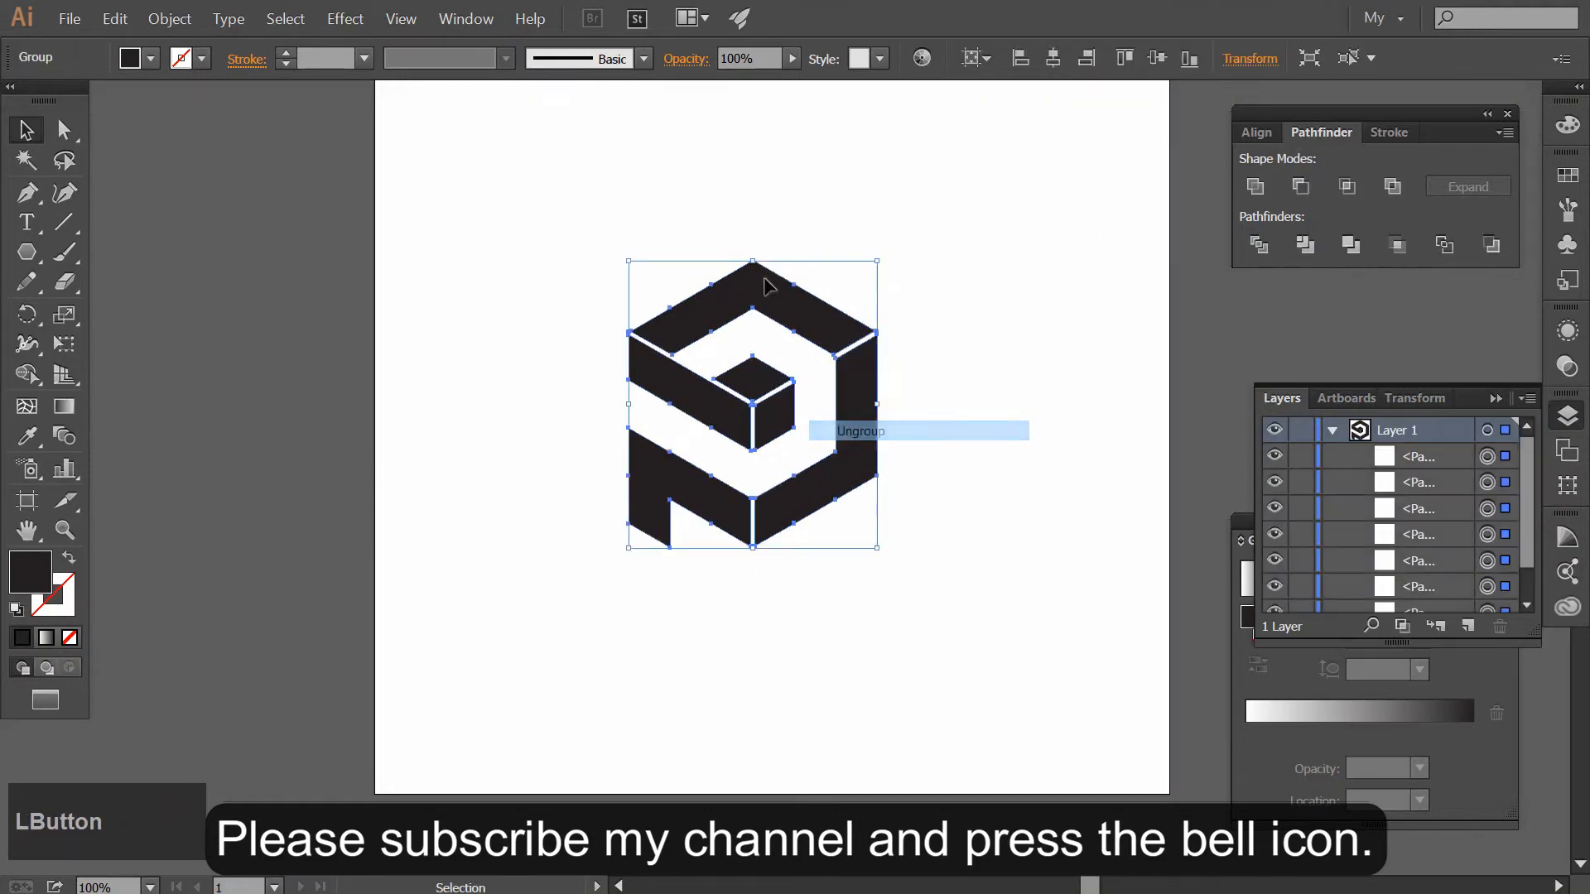
Fill the logo's upper chevron and the small central diamond with yellow FBD800 (R 251, G 216, B 0)
{"action": "left_click_drag", "start_coordinate": [754, 389], "coordinate": [756, 381]}
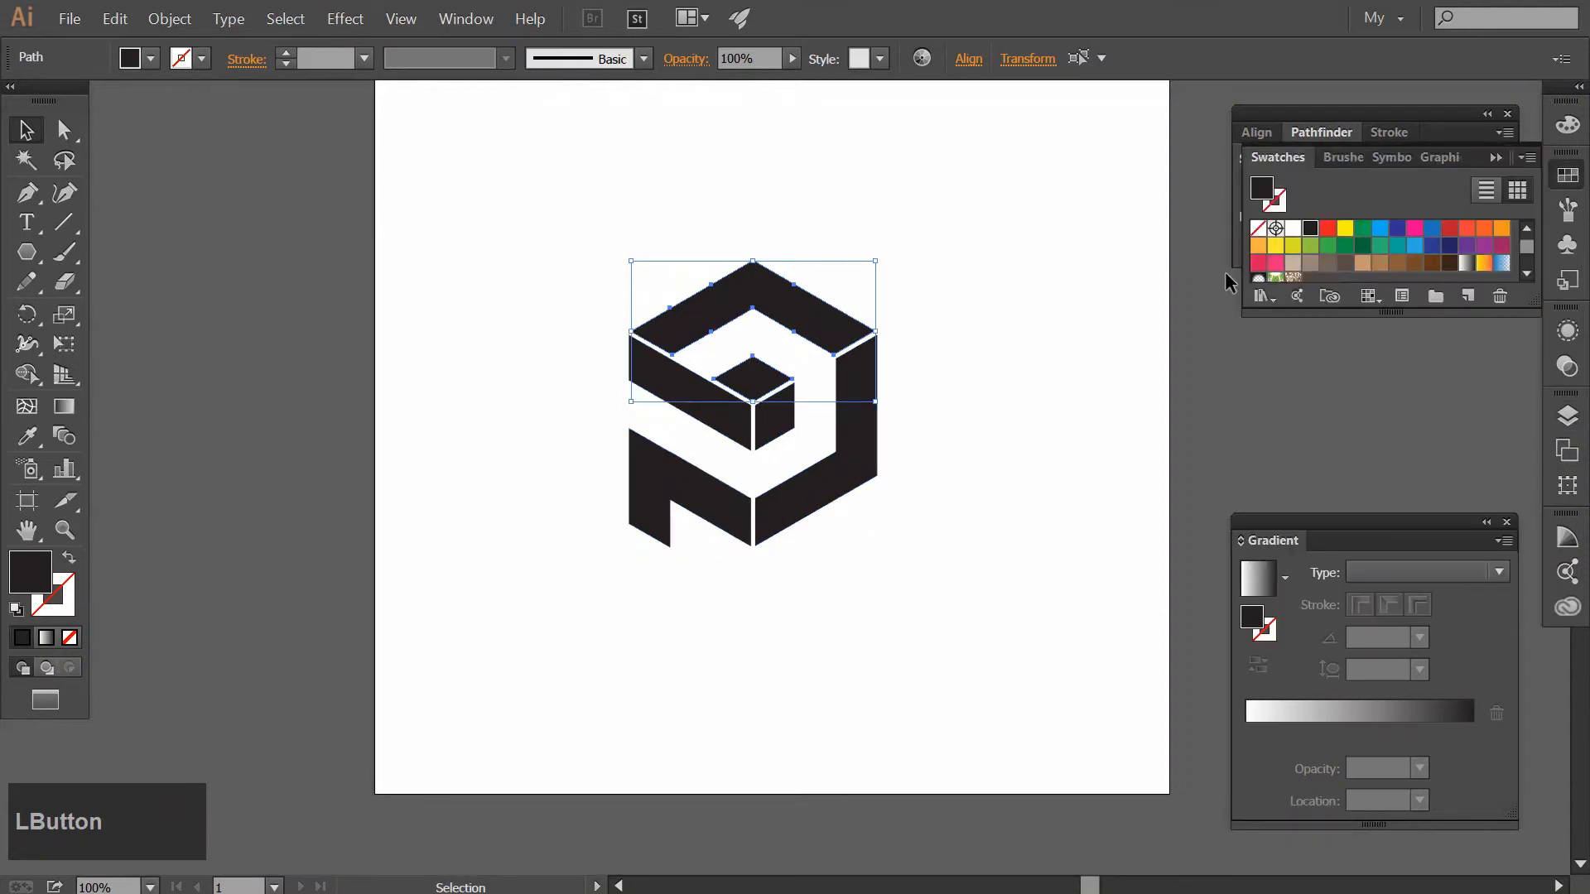
{"action": "left_click", "coordinate": [1261, 246]}
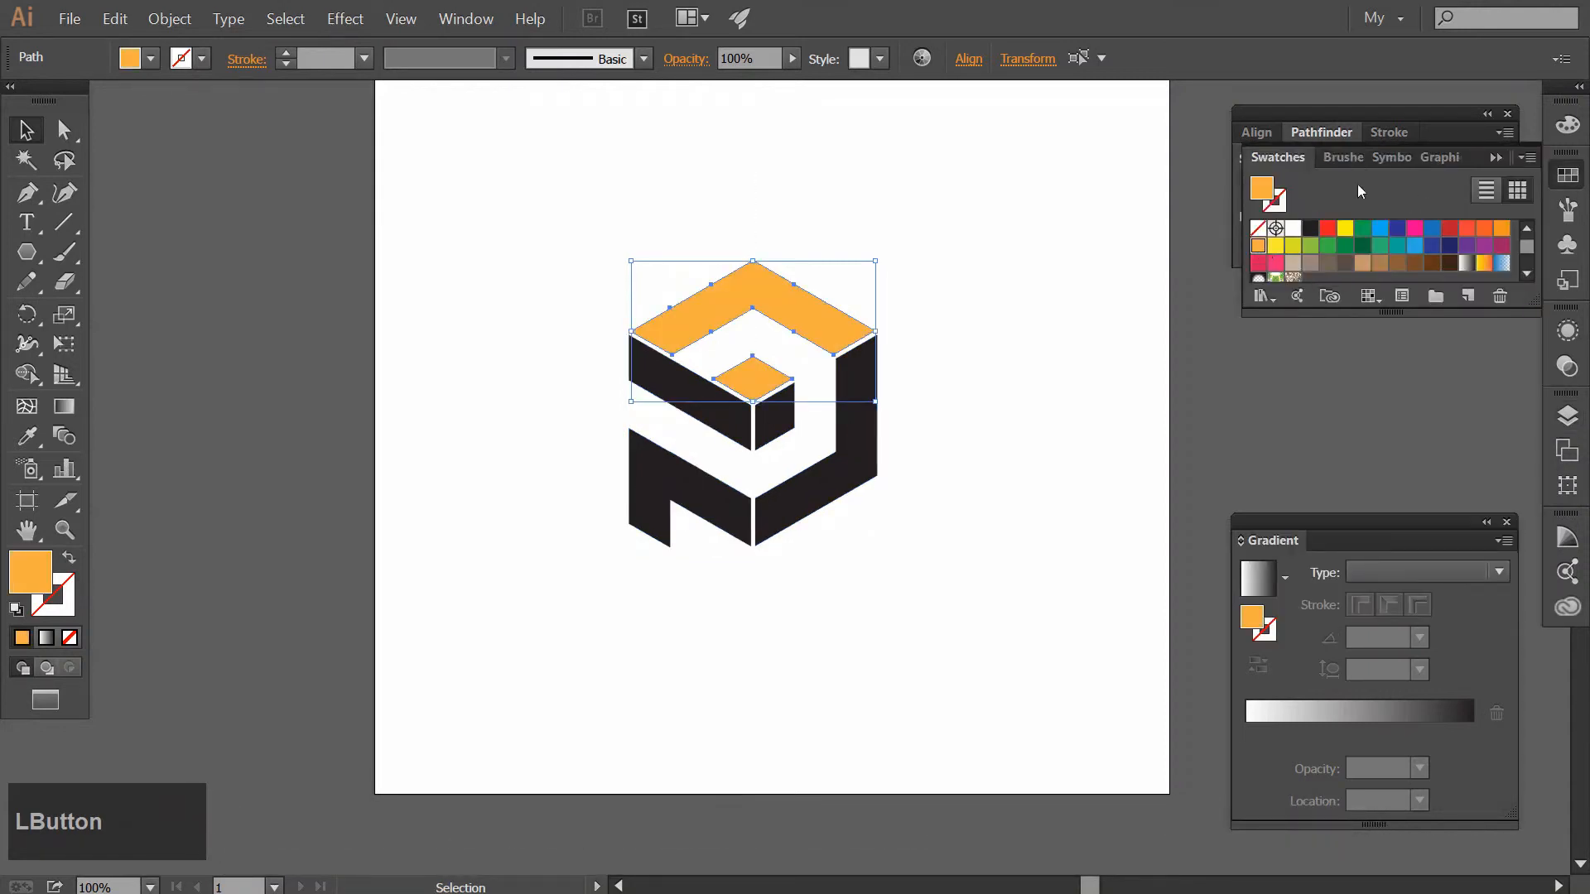
{"action": "left_click", "coordinate": [1557, 123]}
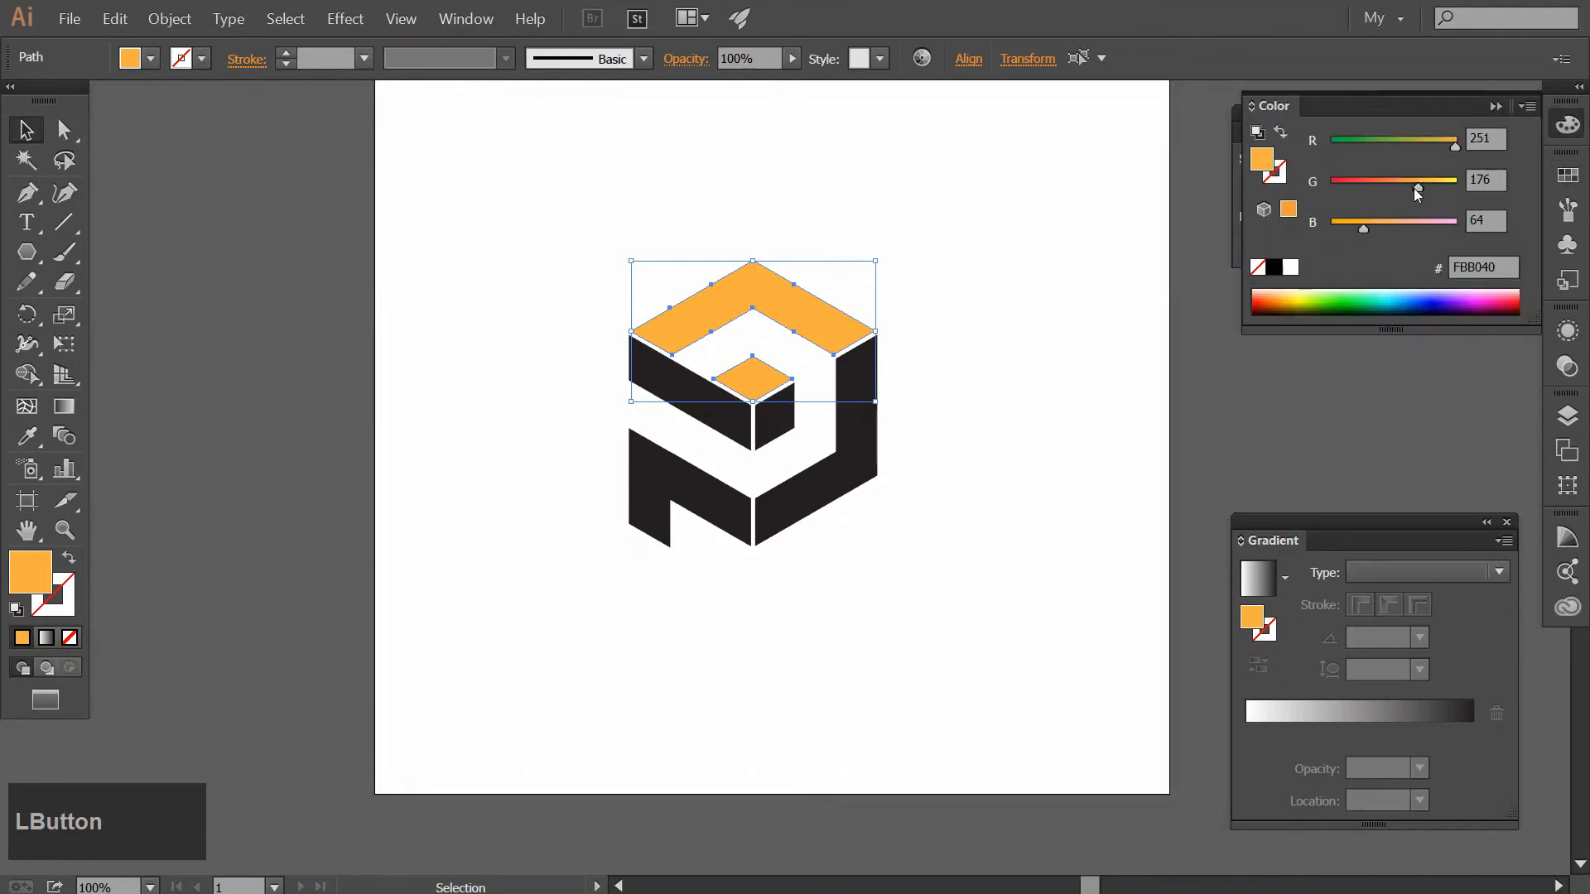
{"action": "left_click_drag", "start_coordinate": [1424, 187], "coordinate": [1438, 186]}
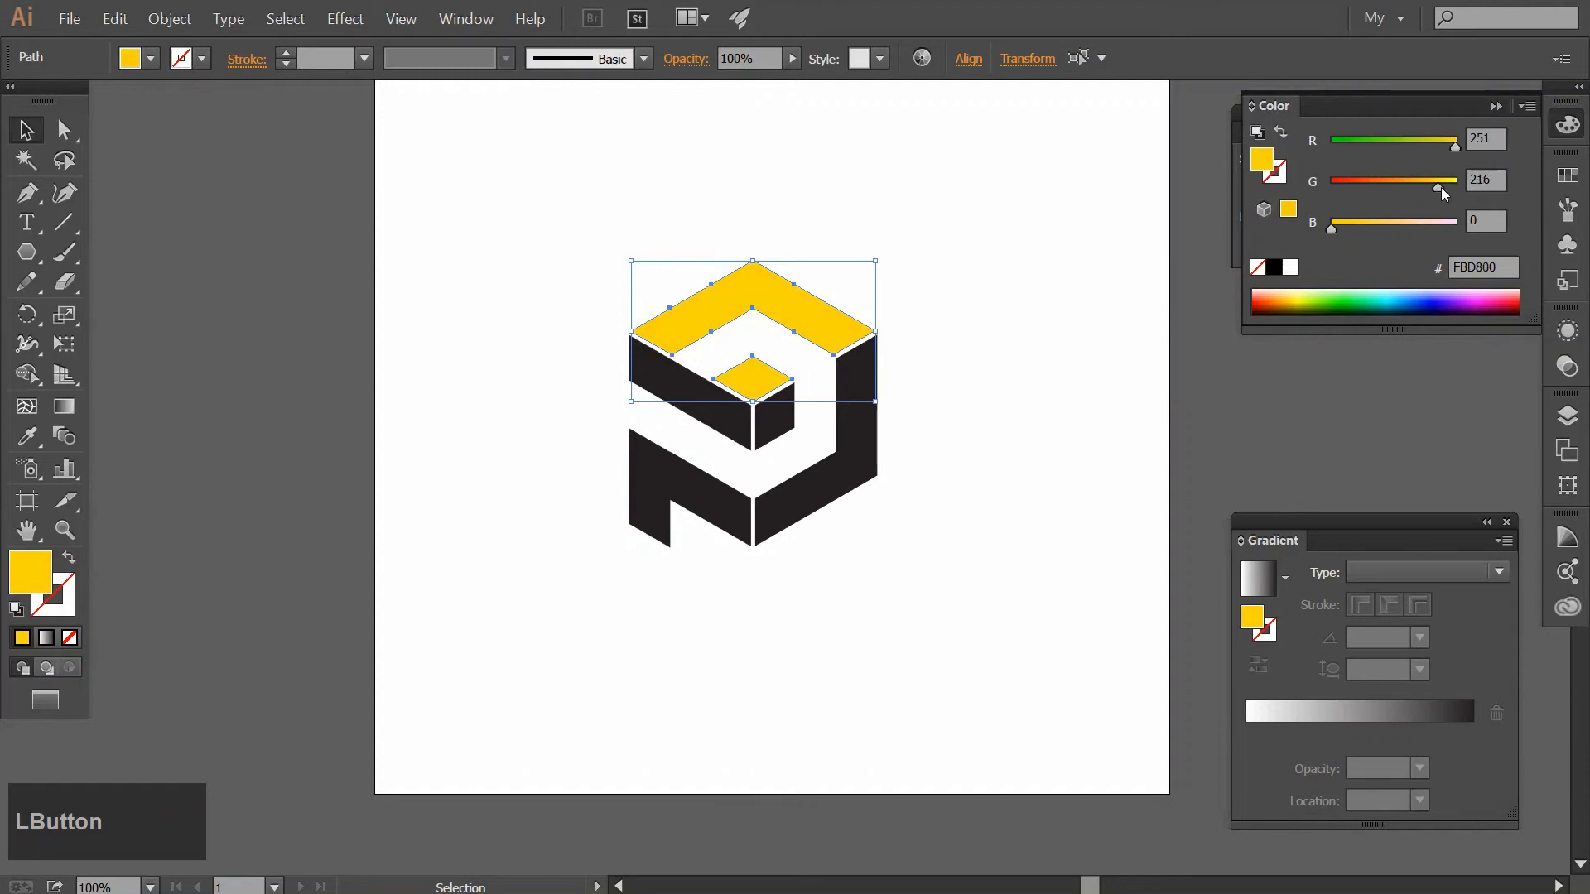
{"action": "left_click", "coordinate": [1015, 506]}
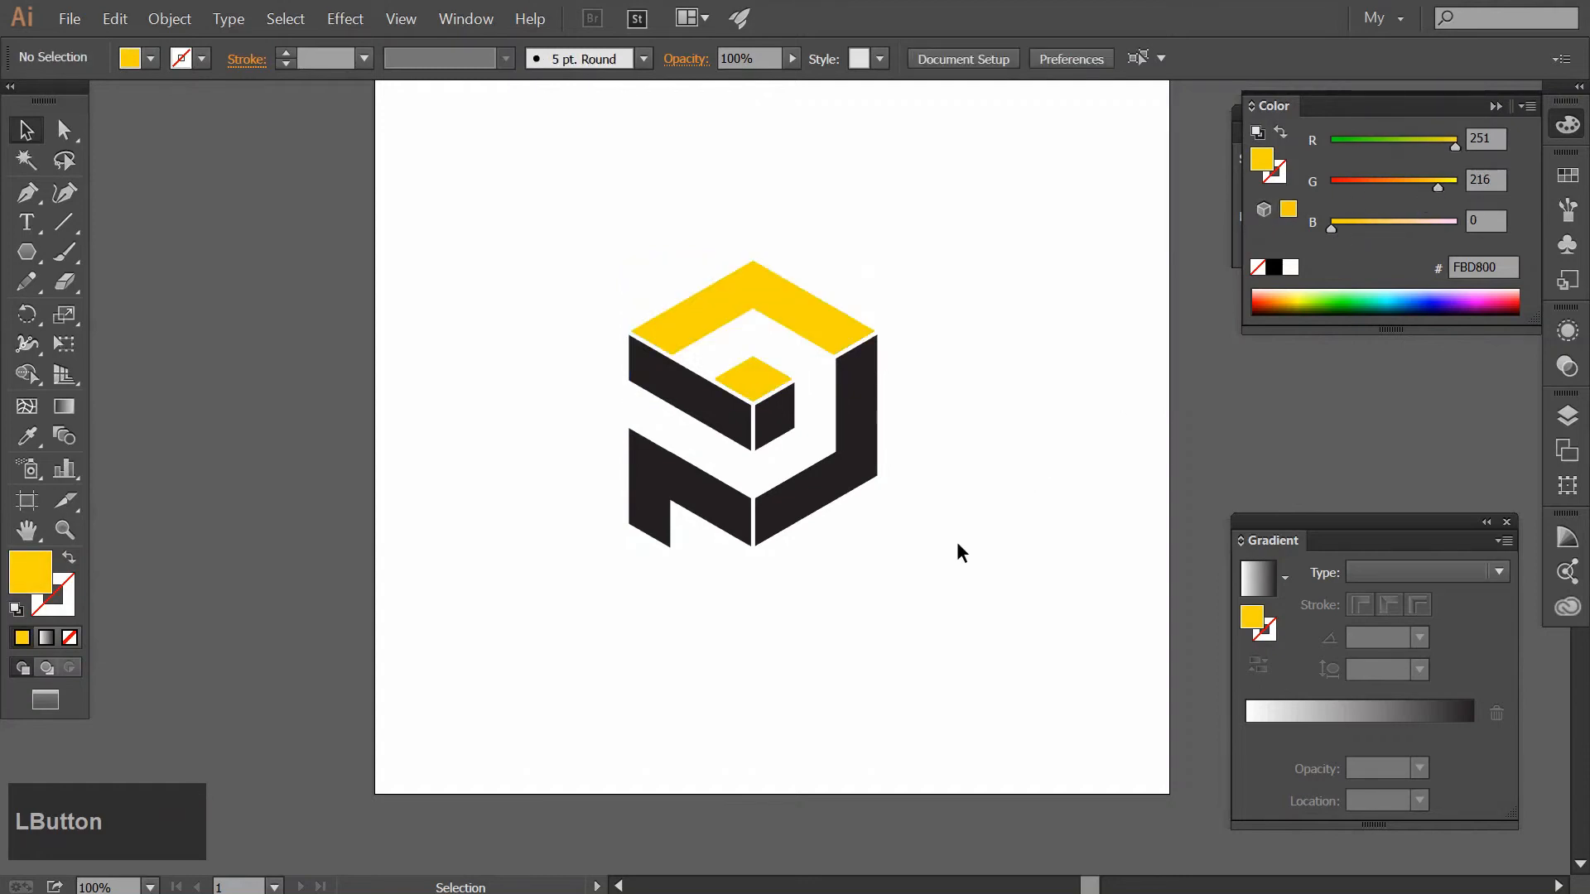
Fill the logo's two right-facing pieces, the large outer face and the small inner one, with a bright blue swatch
{"action": "left_click_drag", "start_coordinate": [857, 454], "coordinate": [782, 414]}
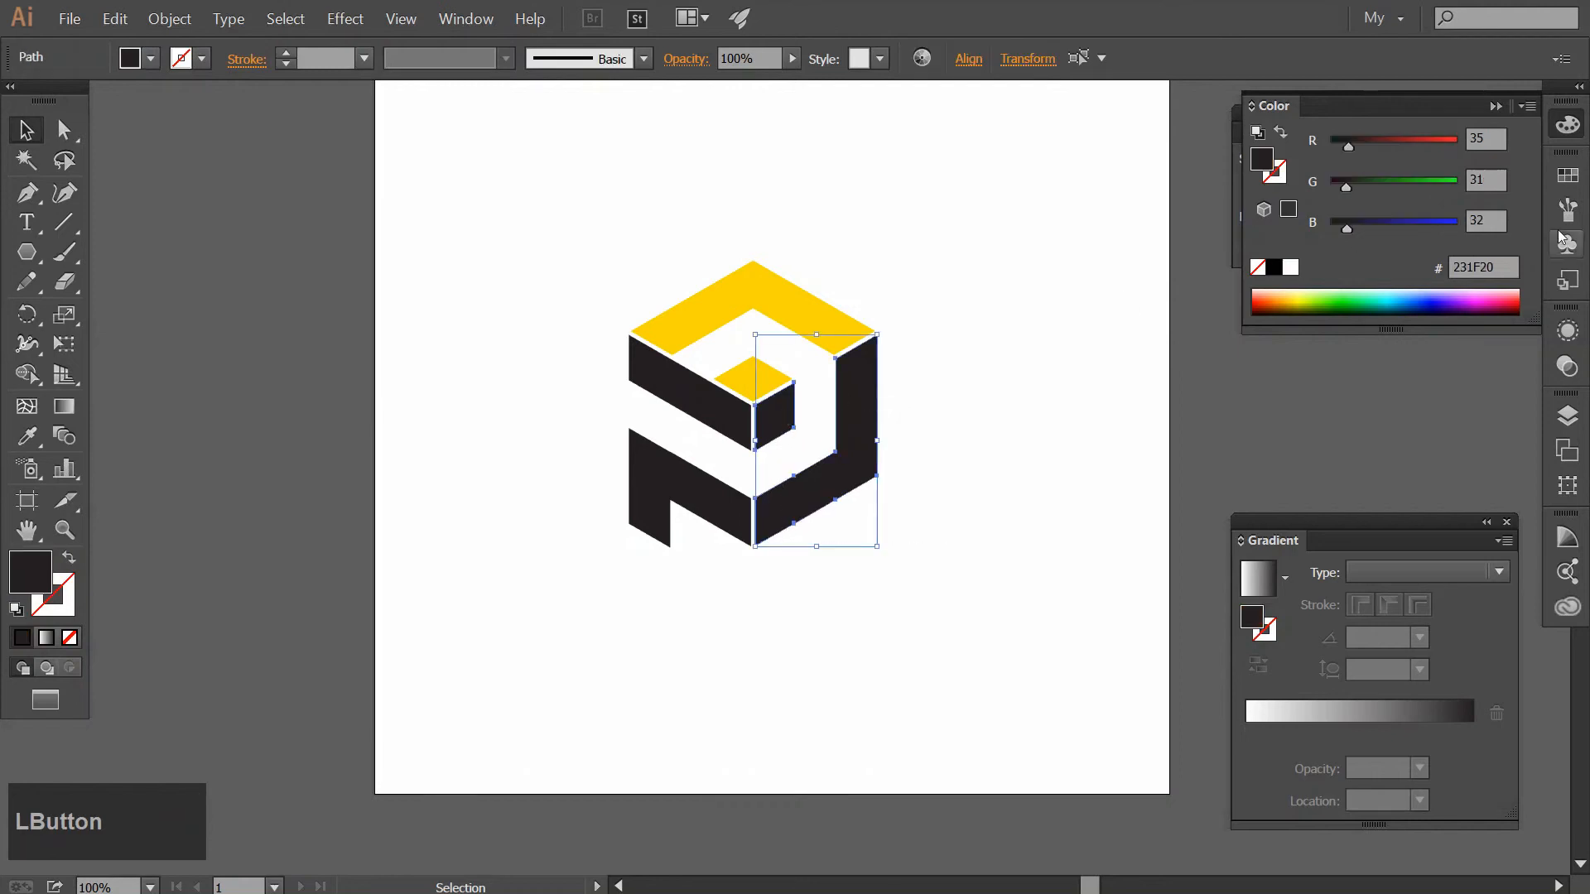
{"action": "left_click", "coordinate": [1574, 175]}
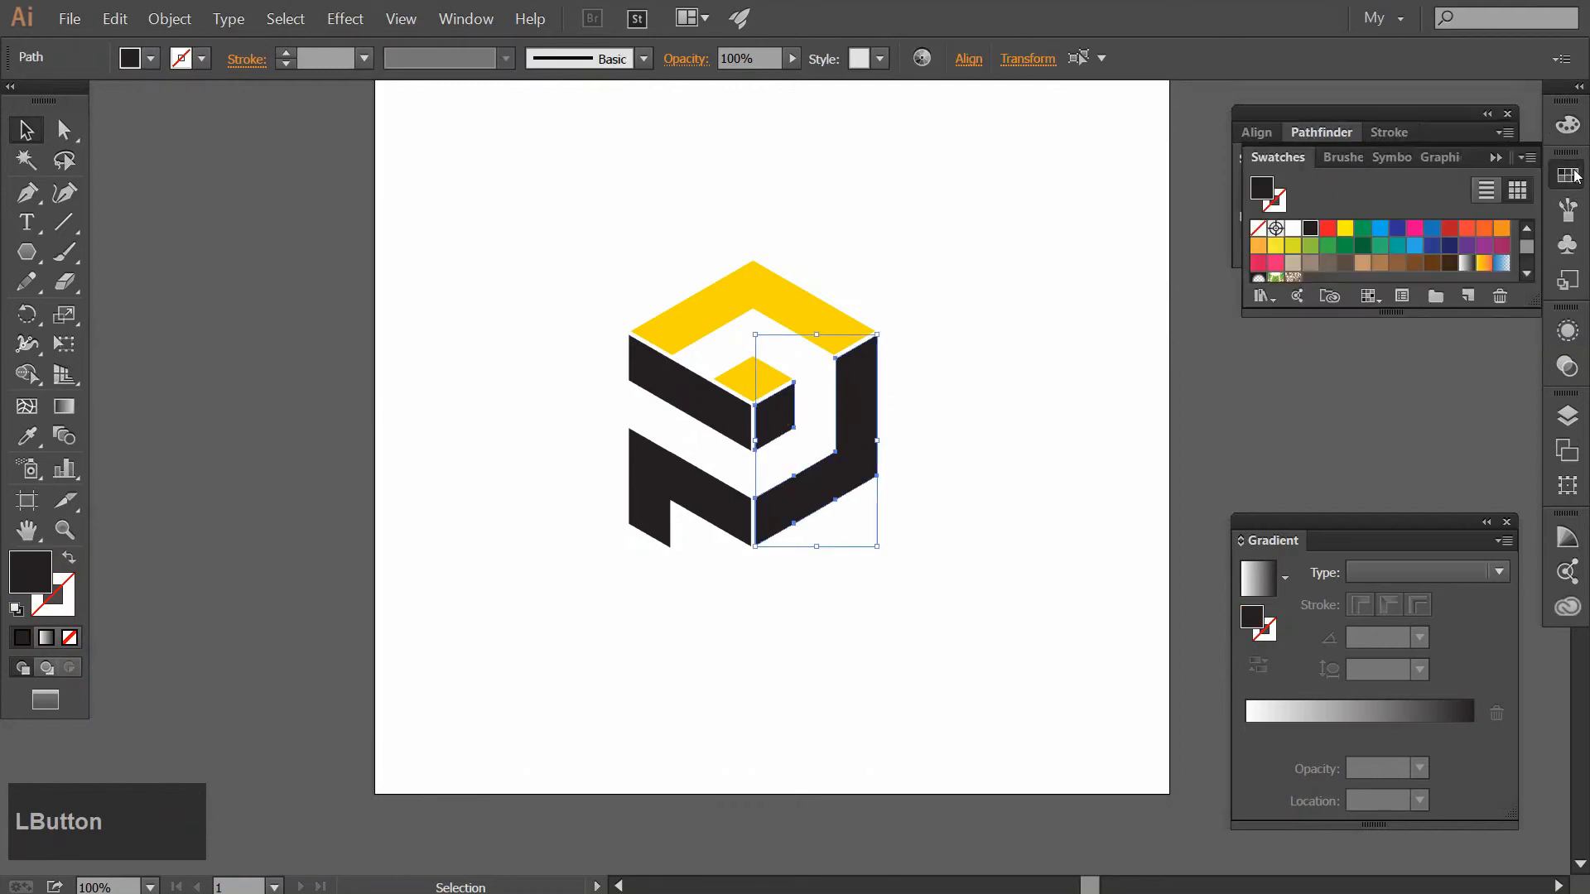
{"action": "left_click", "coordinate": [1416, 247]}
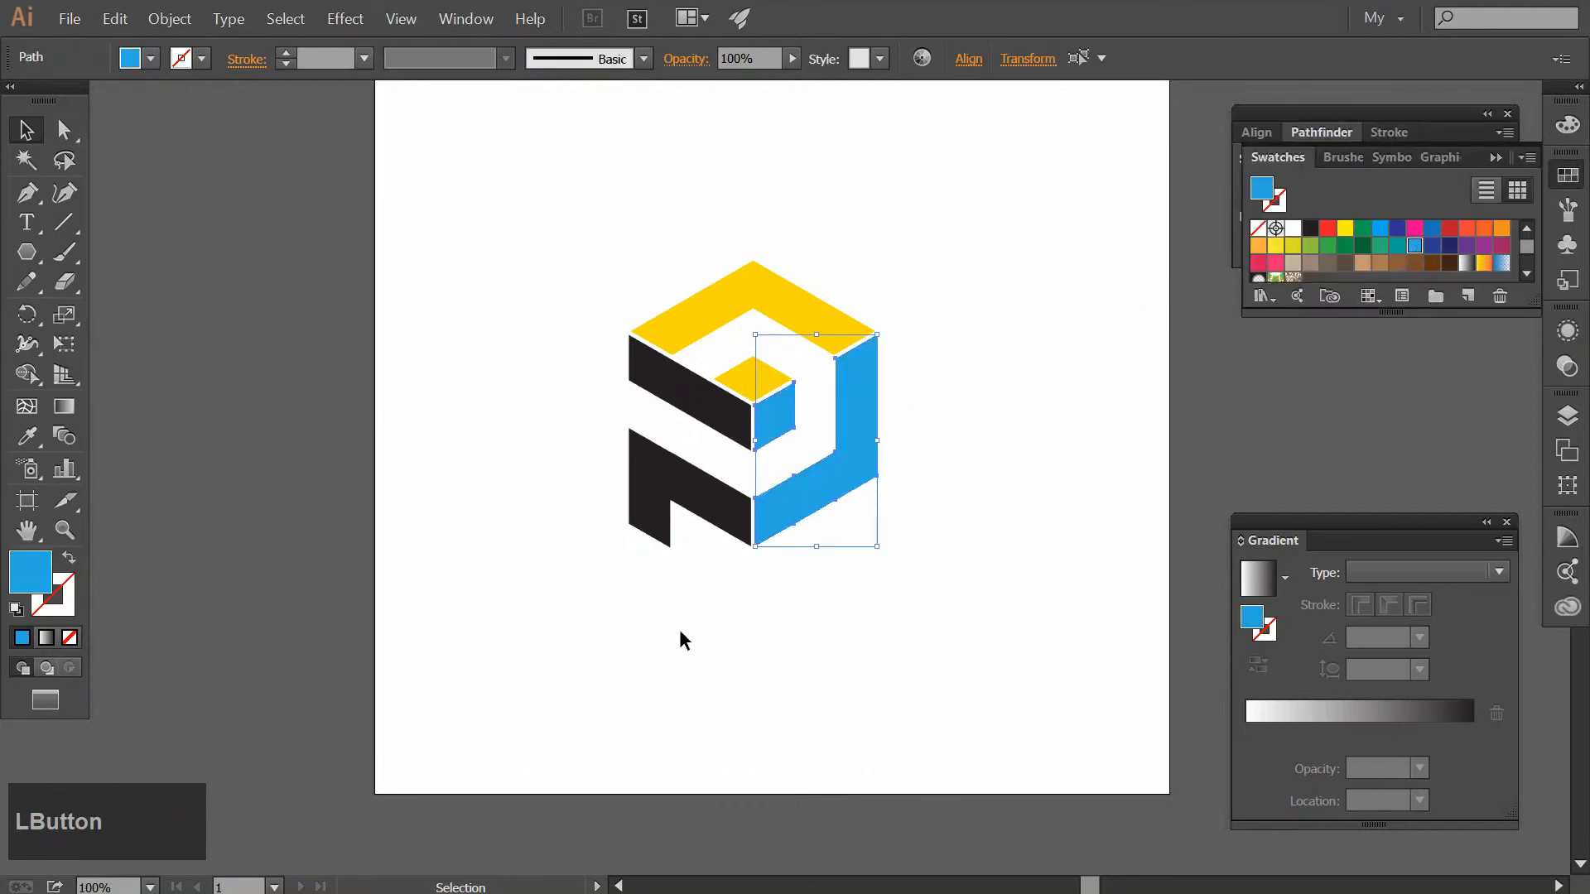
Fill the logo's two left-facing pieces with the dark grey swatch one shade lighter than K=90
{"action": "left_click_drag", "start_coordinate": [683, 640], "coordinate": [703, 409]}
{"action": "scroll", "coordinate": [1385, 250], "scroll_direction": "down", "scroll_amount": 3}
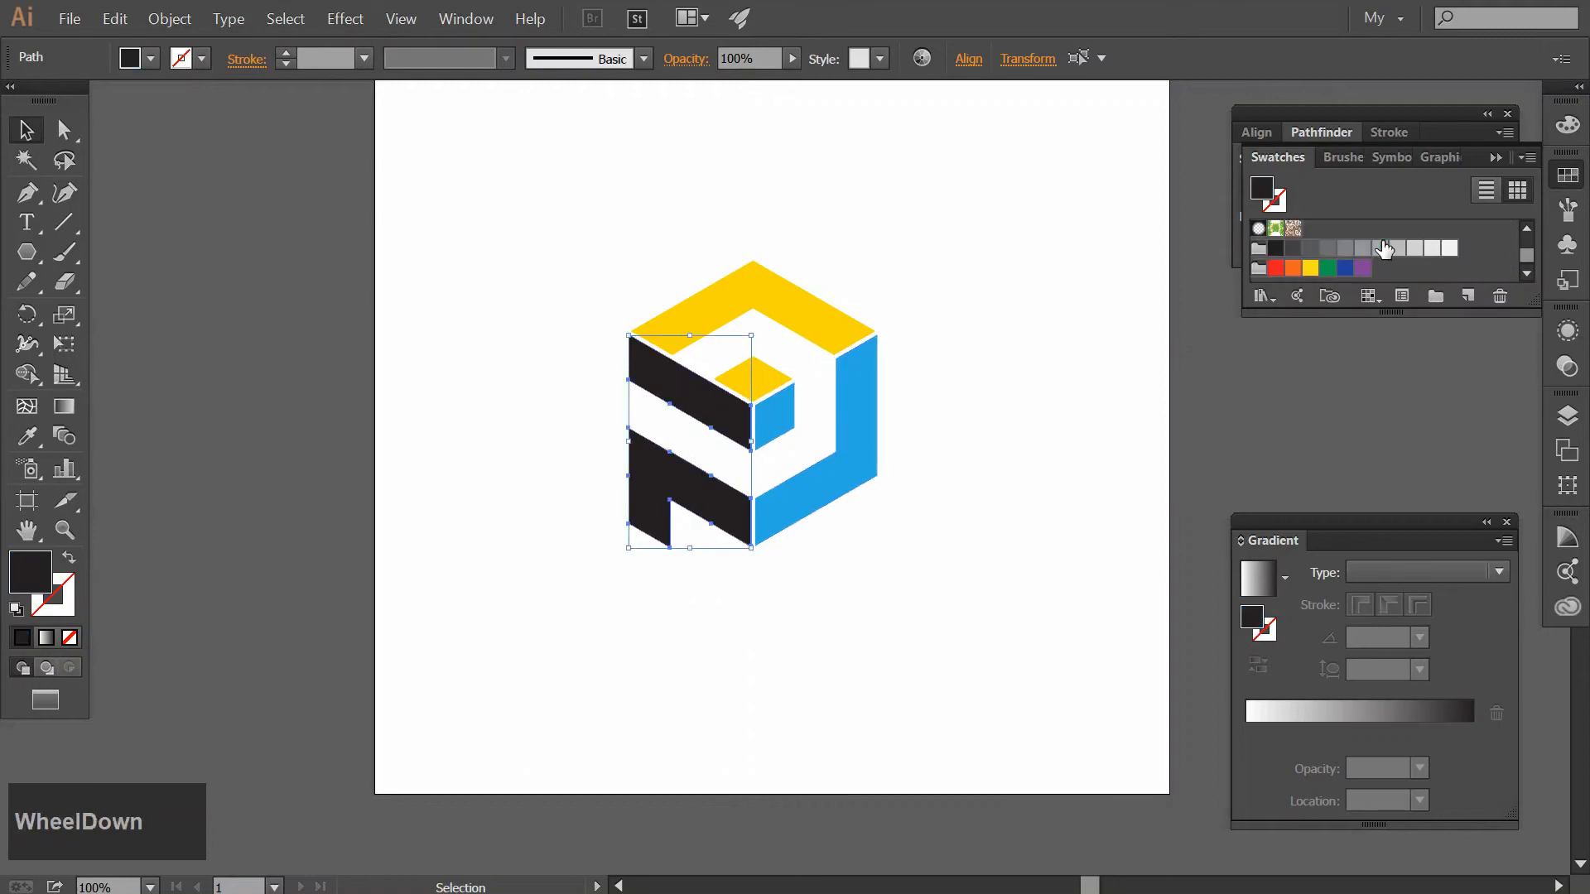
{"action": "left_click", "coordinate": [1307, 251]}
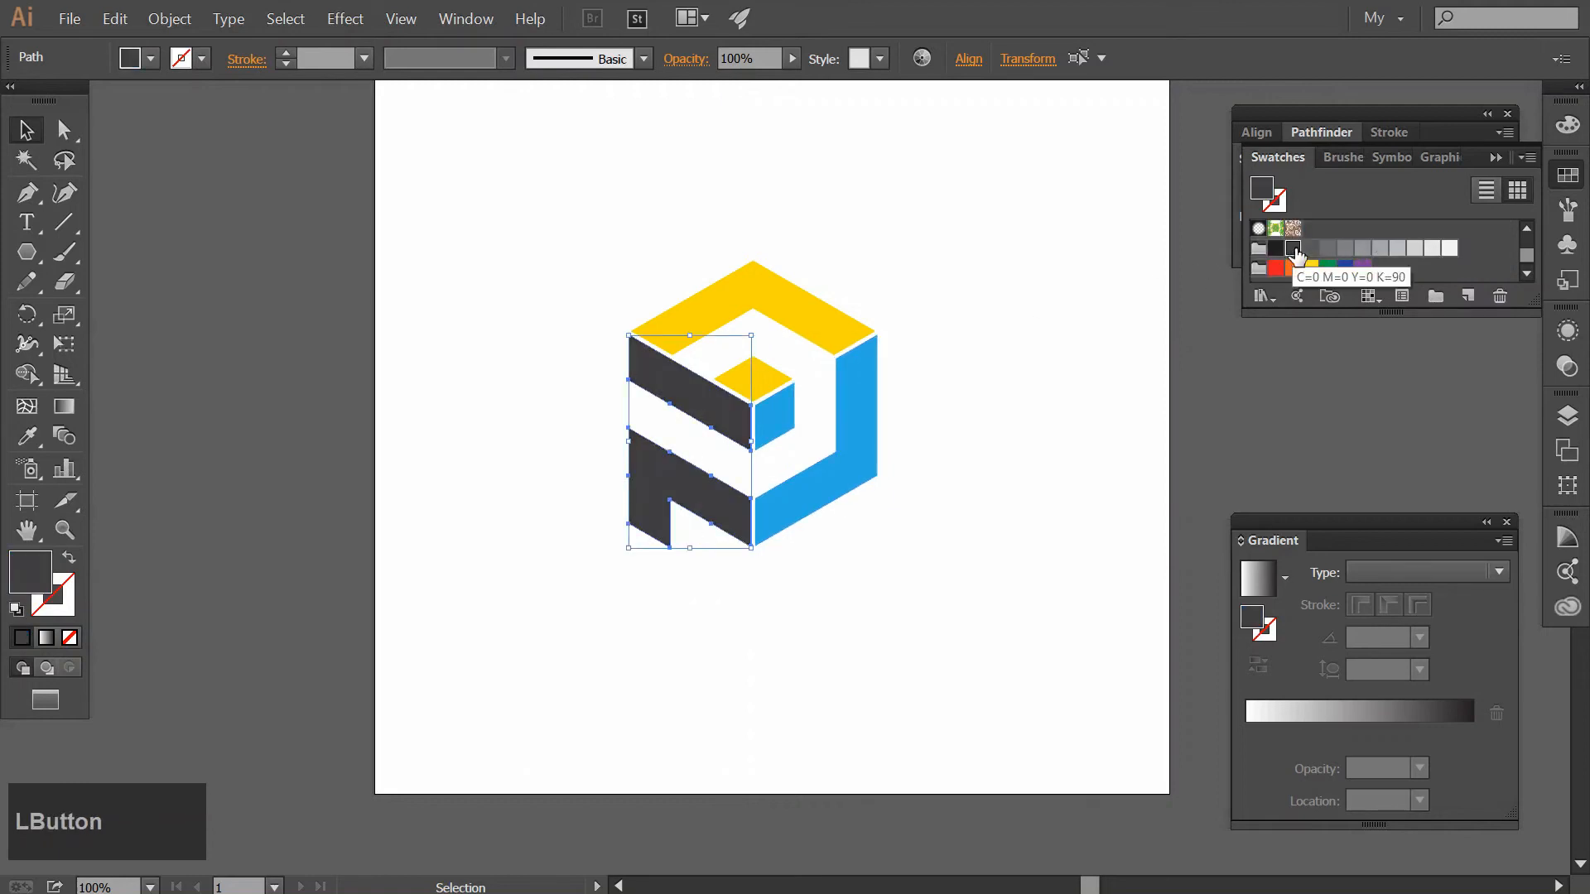
{"action": "left_click", "coordinate": [1309, 250]}
{"action": "left_click", "coordinate": [1118, 569]}
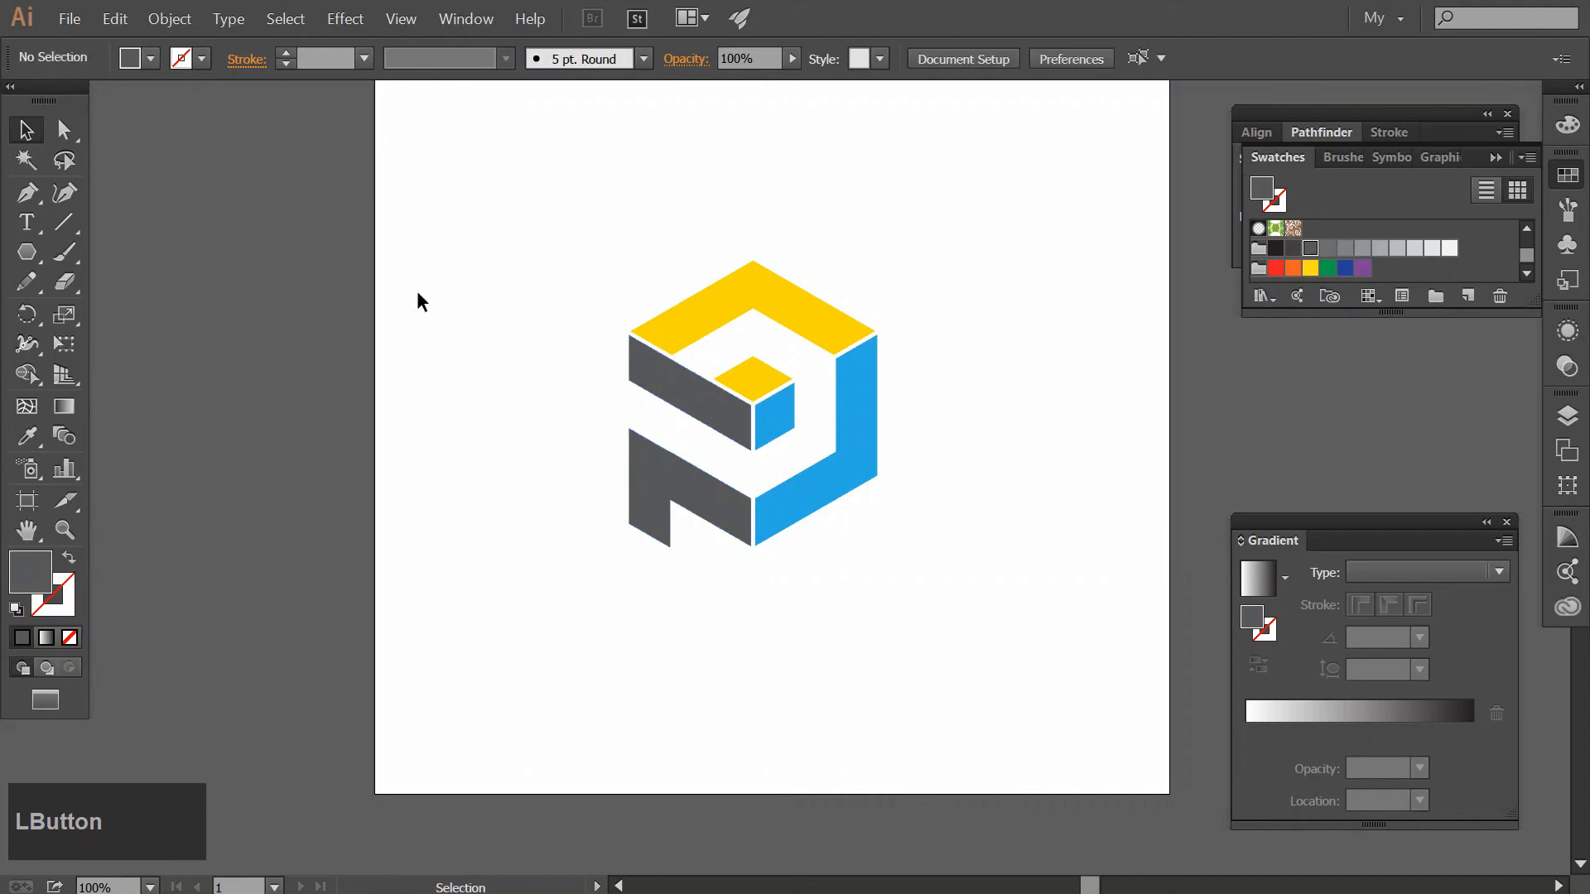
Select all the coloured logo pieces and group them
{"action": "left_click_drag", "start_coordinate": [517, 204], "coordinate": [892, 688]}
{"action": "right_click", "coordinate": [787, 424]}
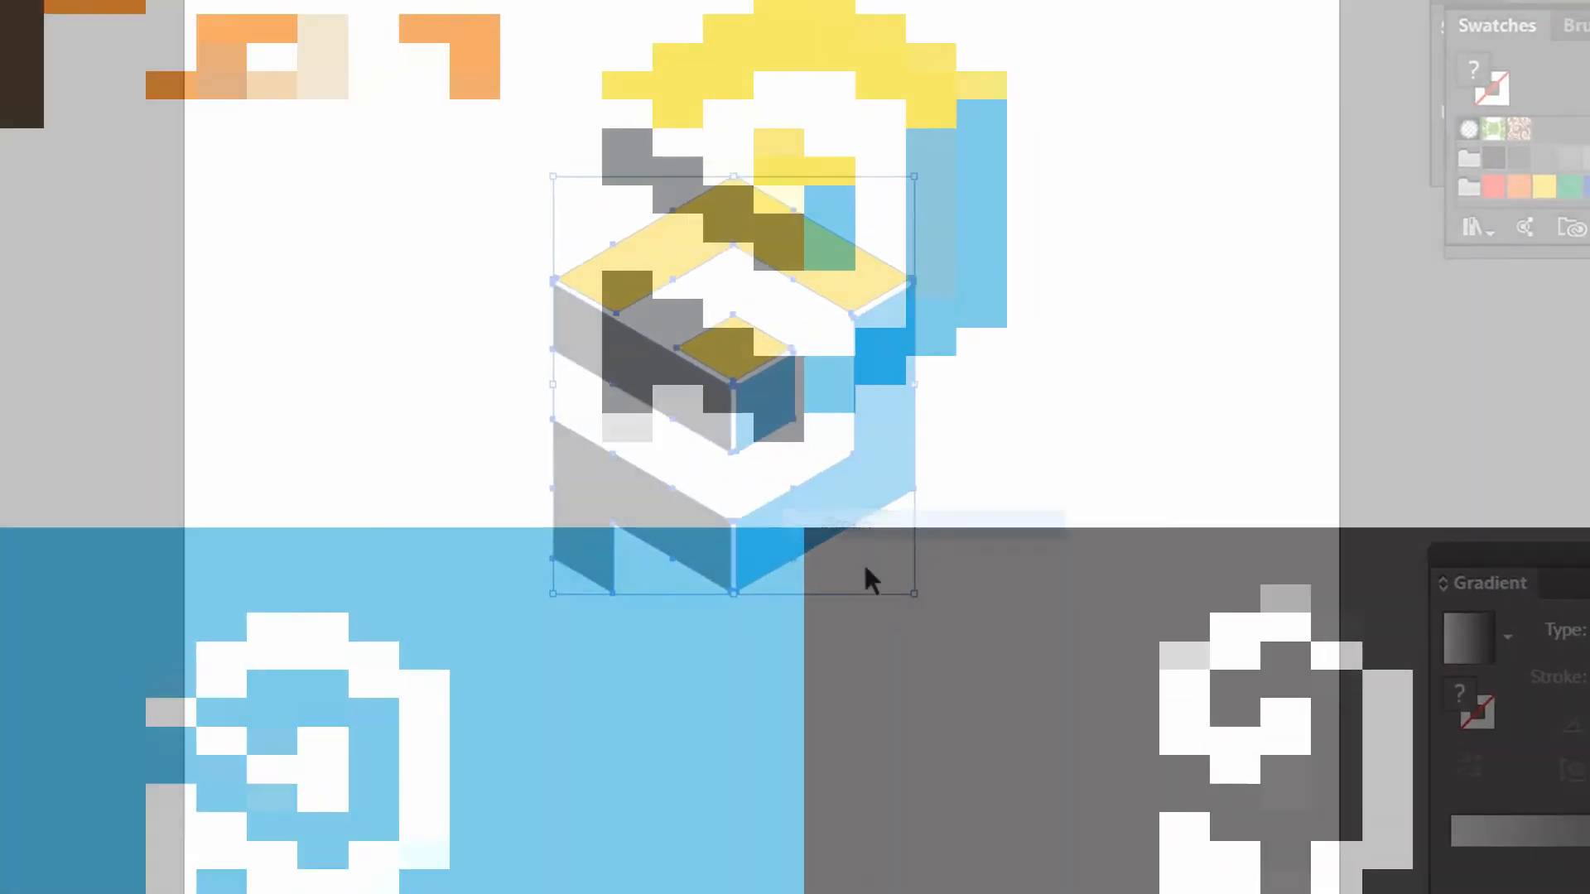